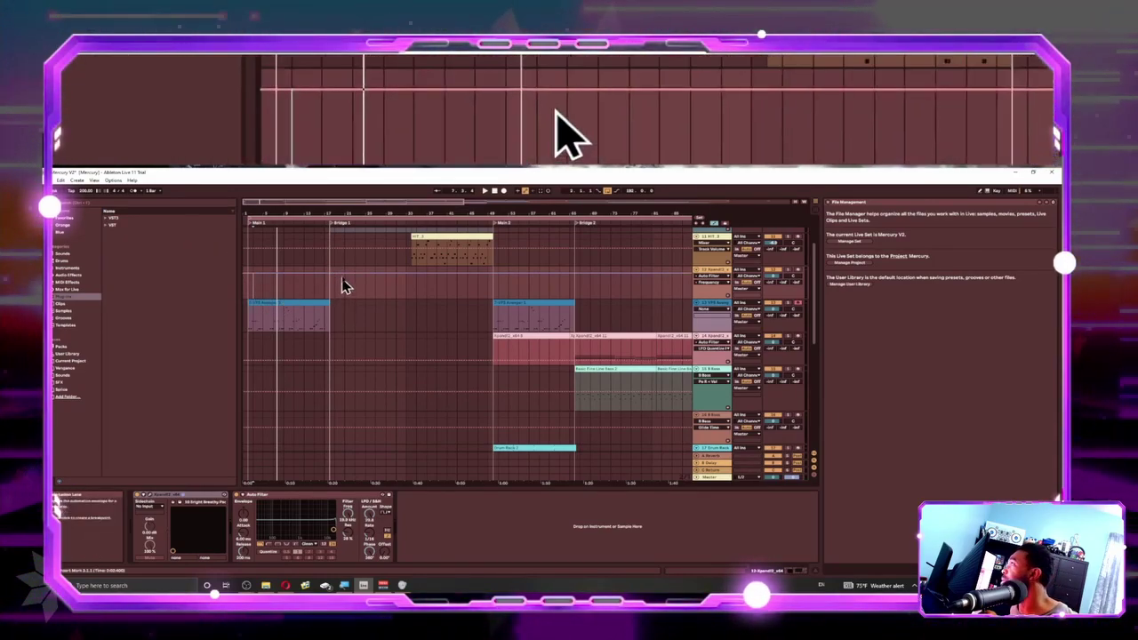
- Play the arrangement from the start of the Bridge 1 section
left_click(335, 258)
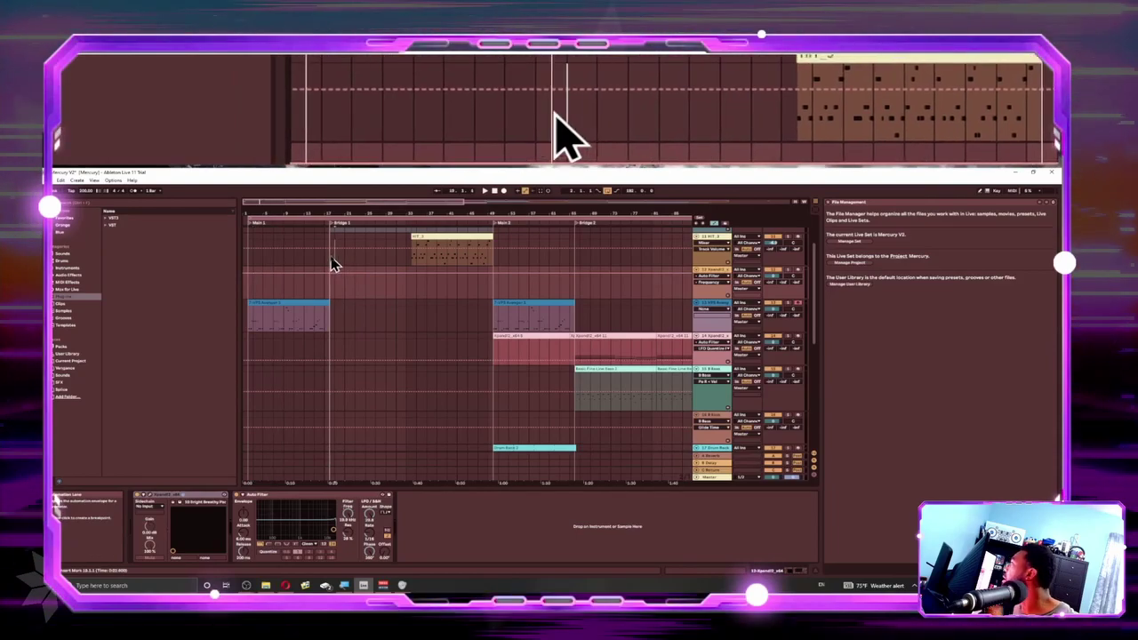
key("space")
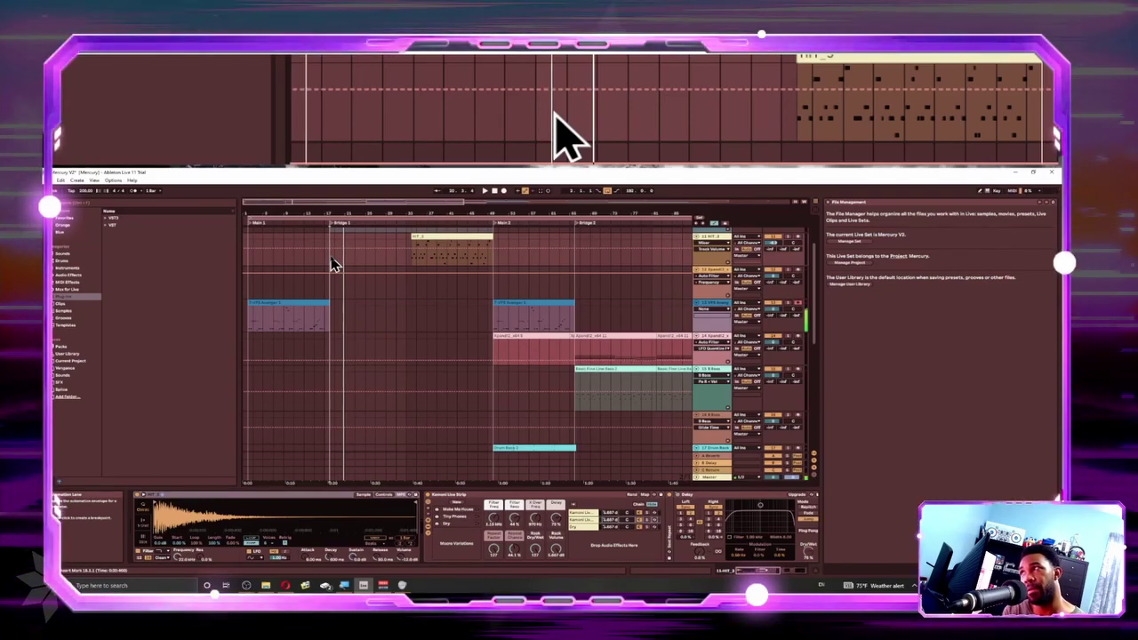
- Select the VPS Avenger clip in Main 1 and open its plug-in window, moving it clear of the device area
left_click(302, 303)
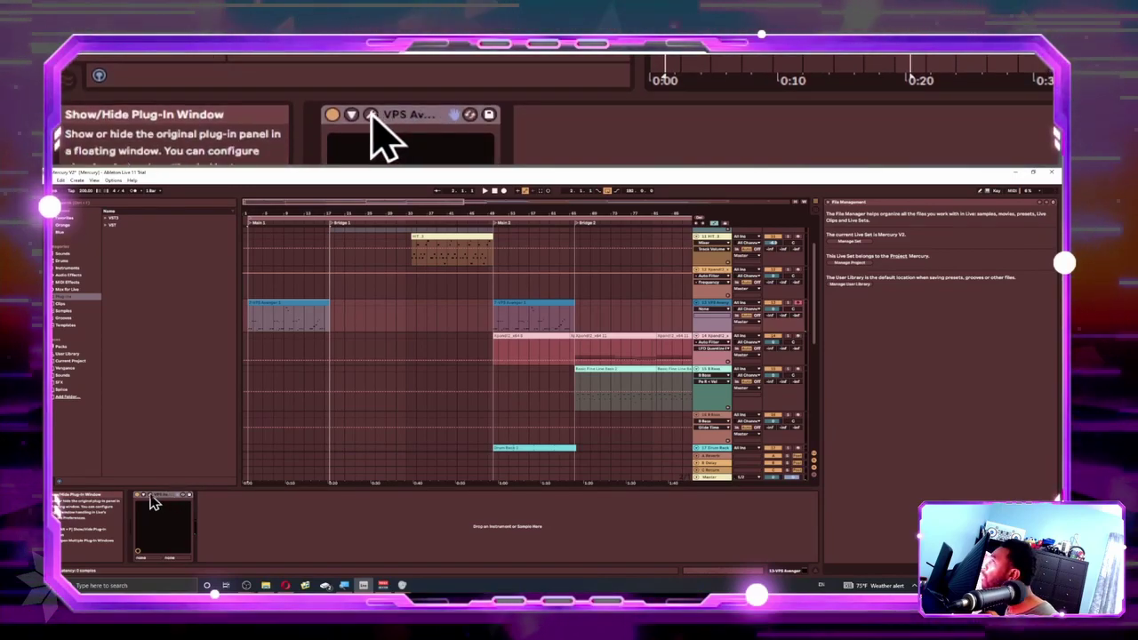
left_click(150, 498)
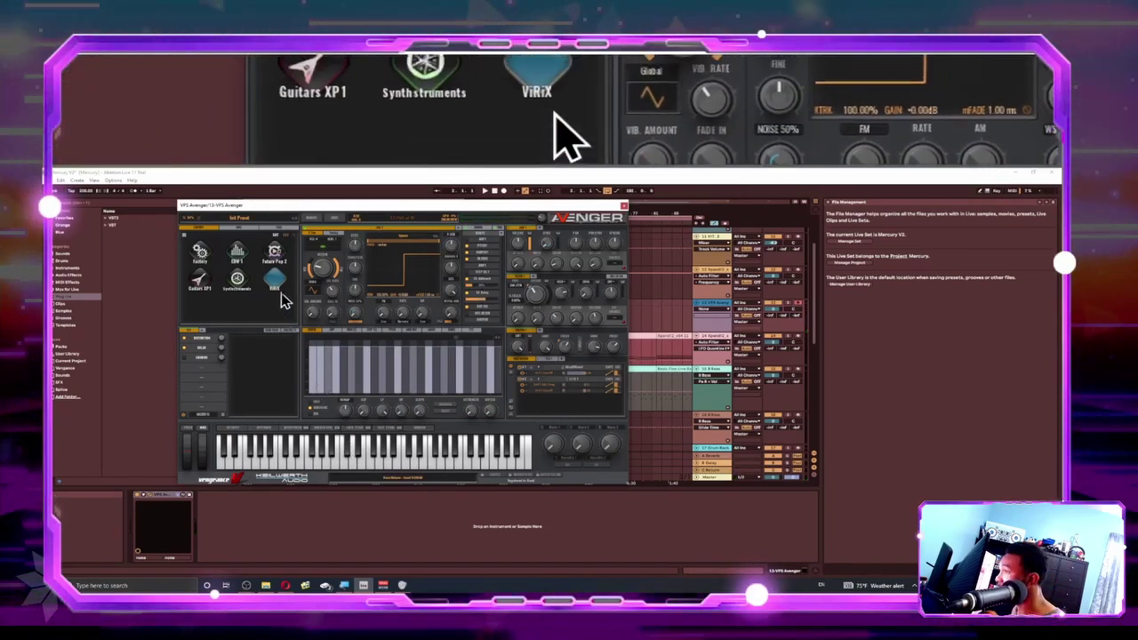
left_click_drag(264, 214, 295, 222)
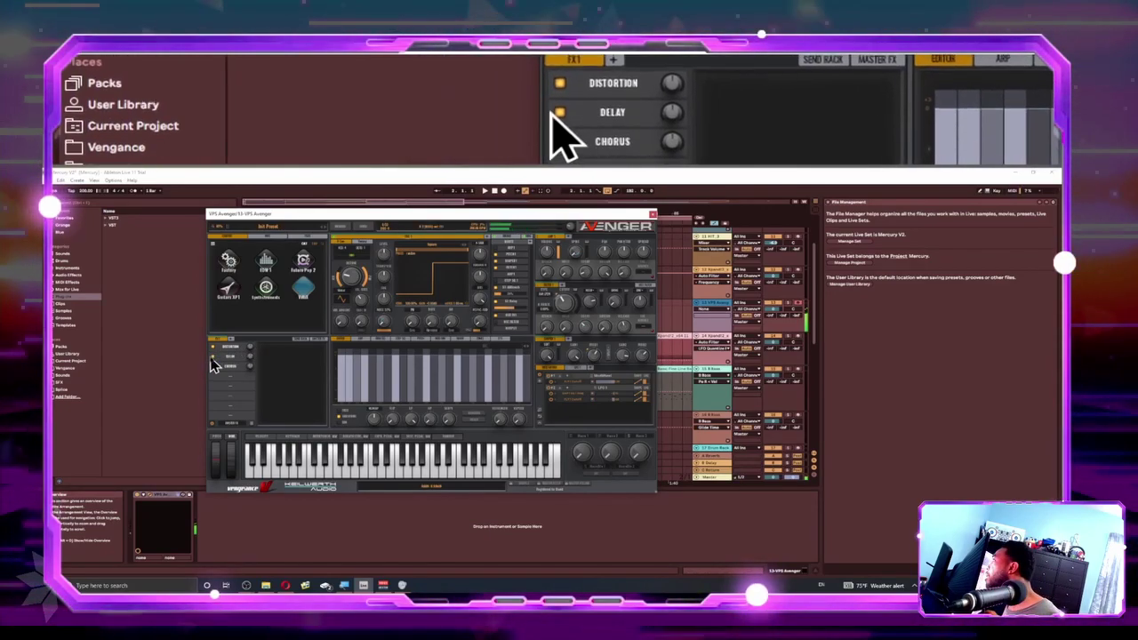
- Toggle Avenger's Delay, Distortion and Chorus effects in FX1 to compare the sound with and without them
left_click(213, 356)
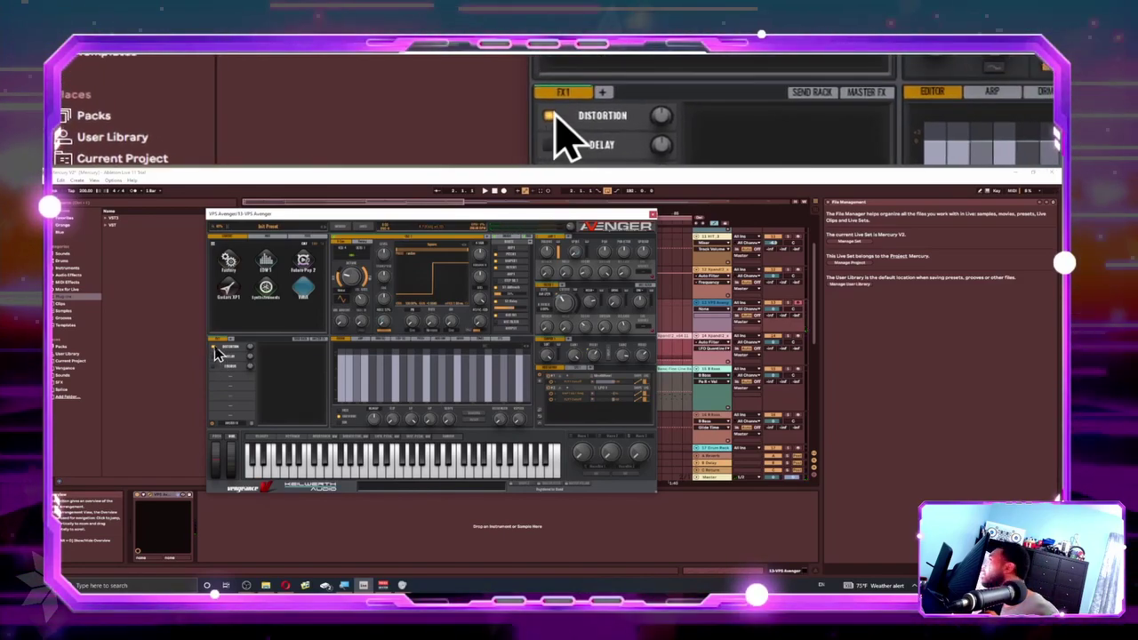
left_click(214, 349)
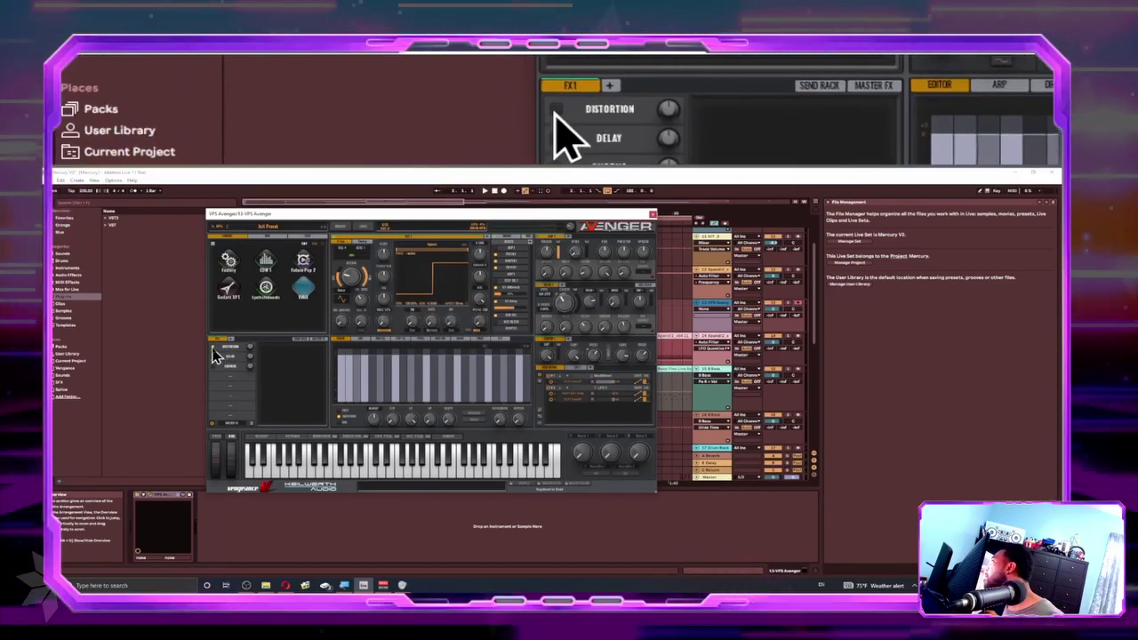
left_click(215, 368)
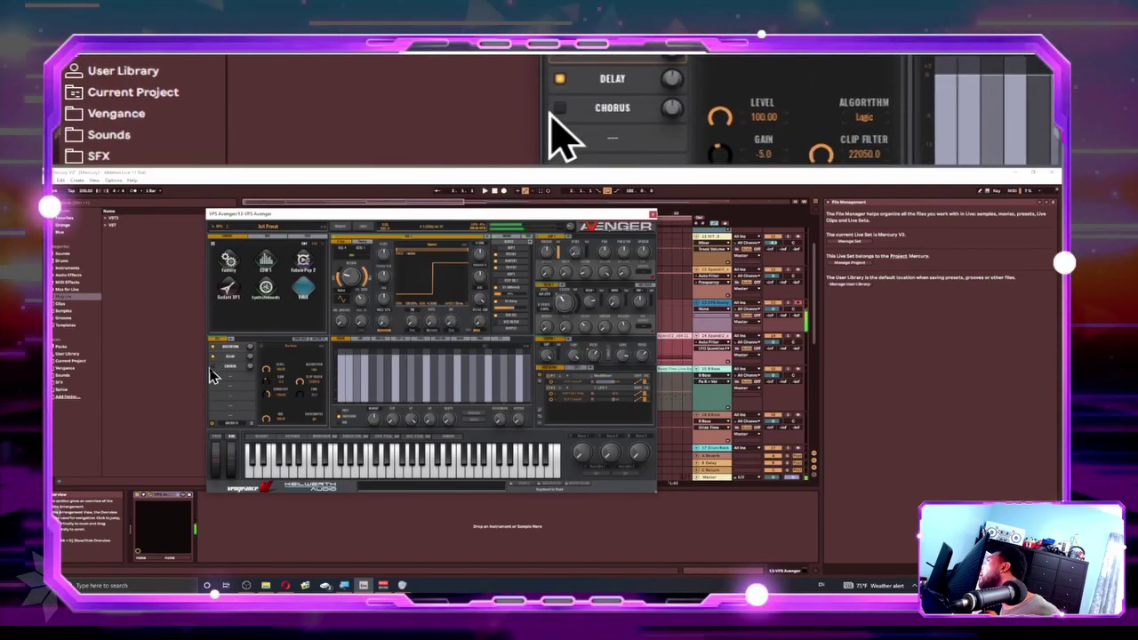
left_click(223, 367)
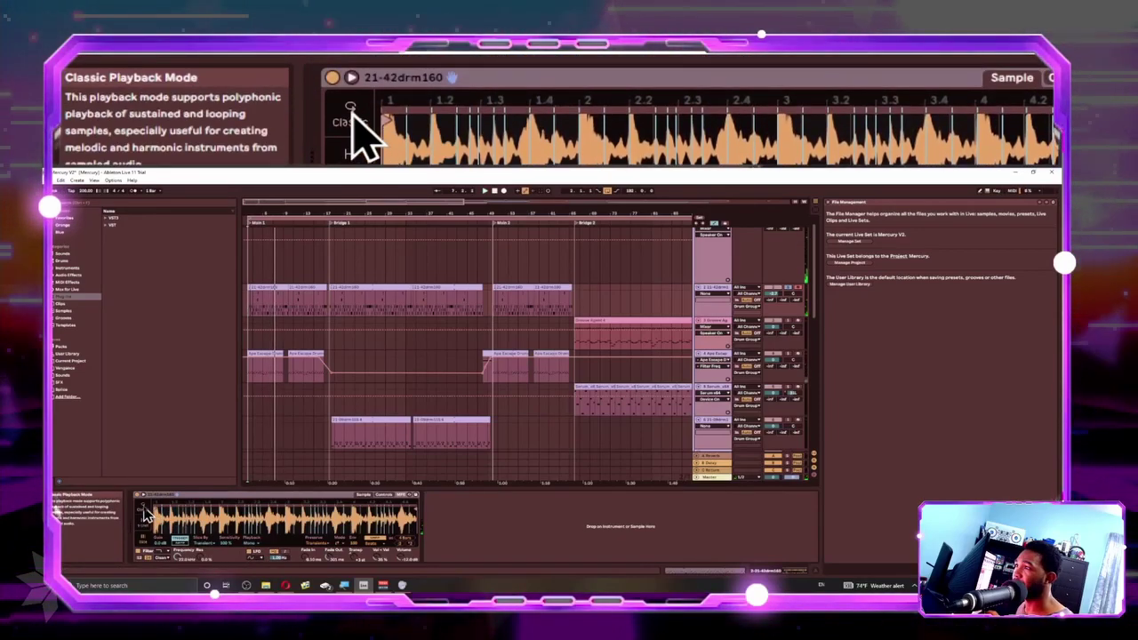
- Switch the 21-42drm160 Simpler to 1-Shot playback mode and back to Slice
left_click(145, 529)
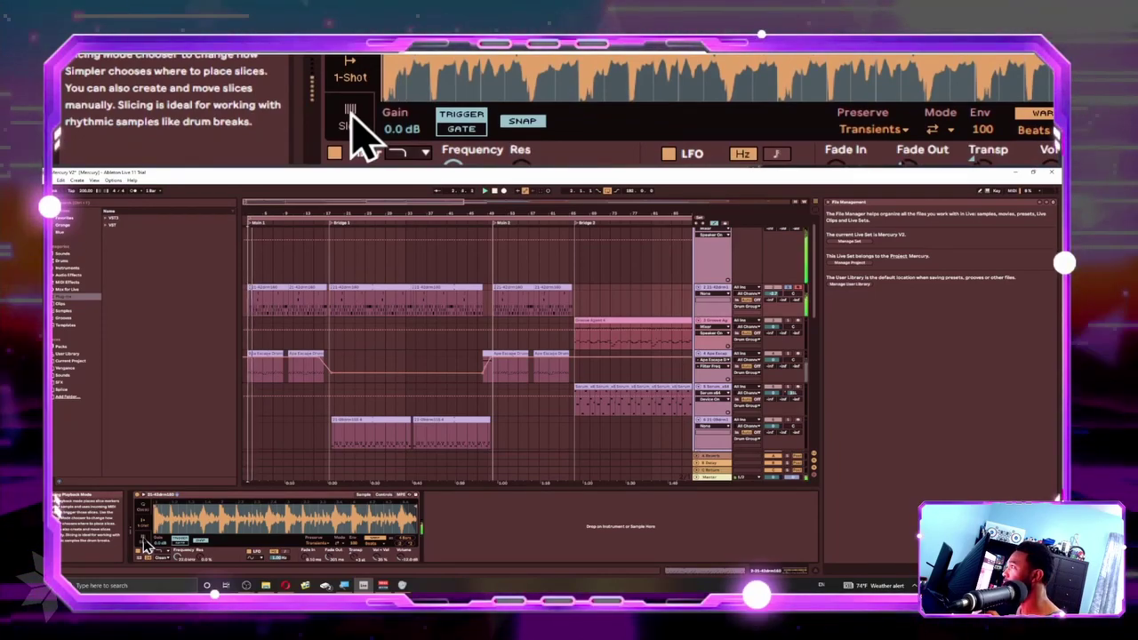
left_click(145, 545)
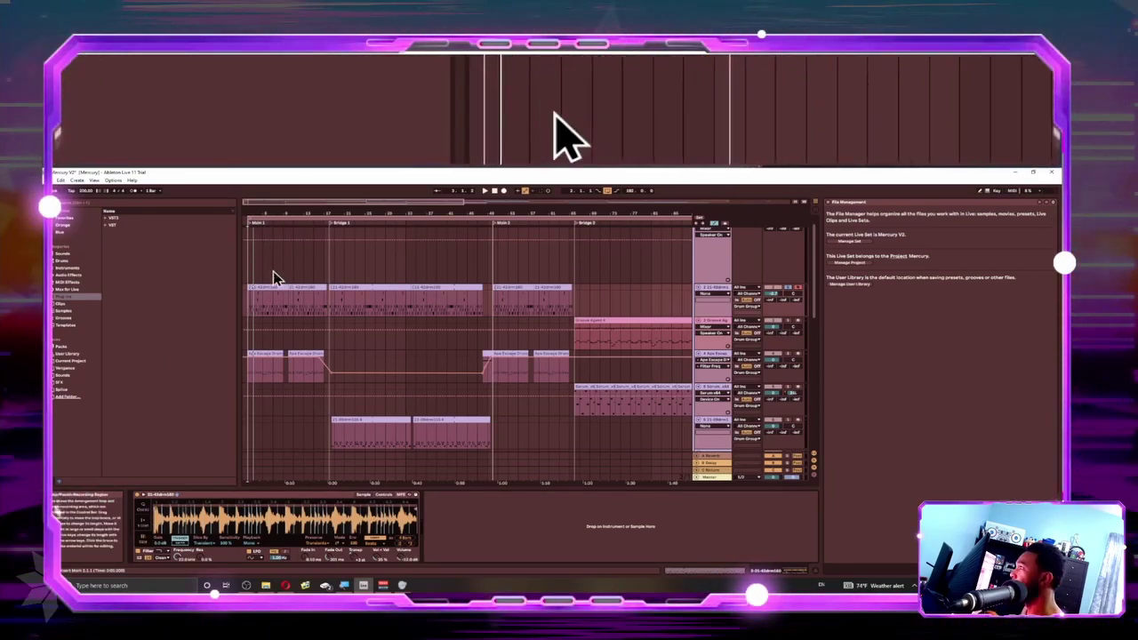
- Open the notes of the first long 21-42drm160 clip and play it back while toggling its track's solo
left_click(280, 287)
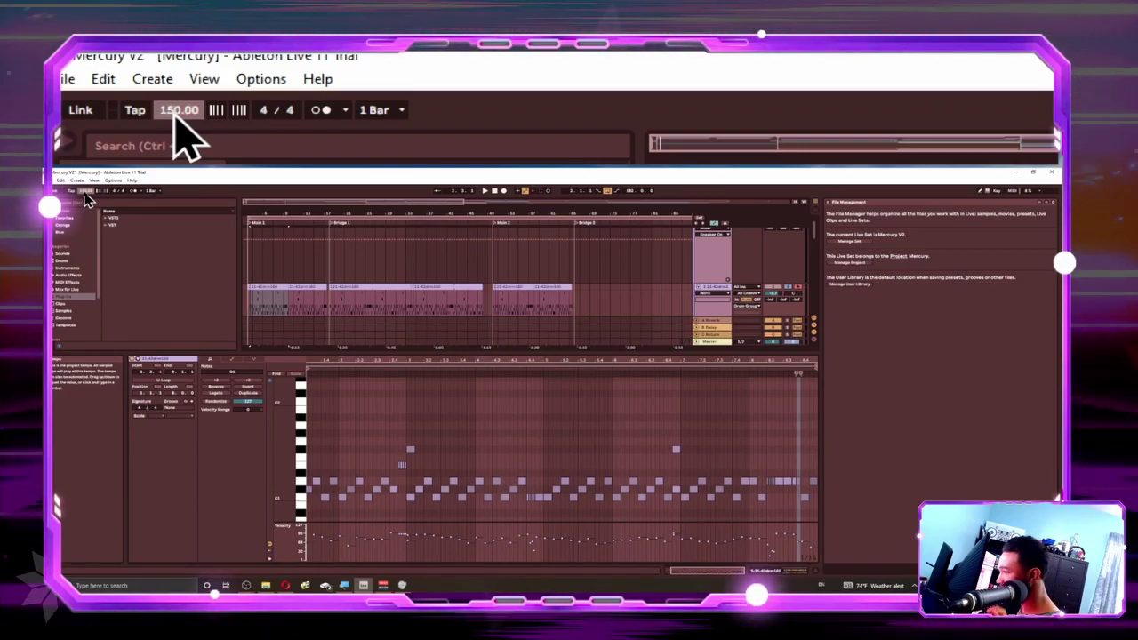
key("space")
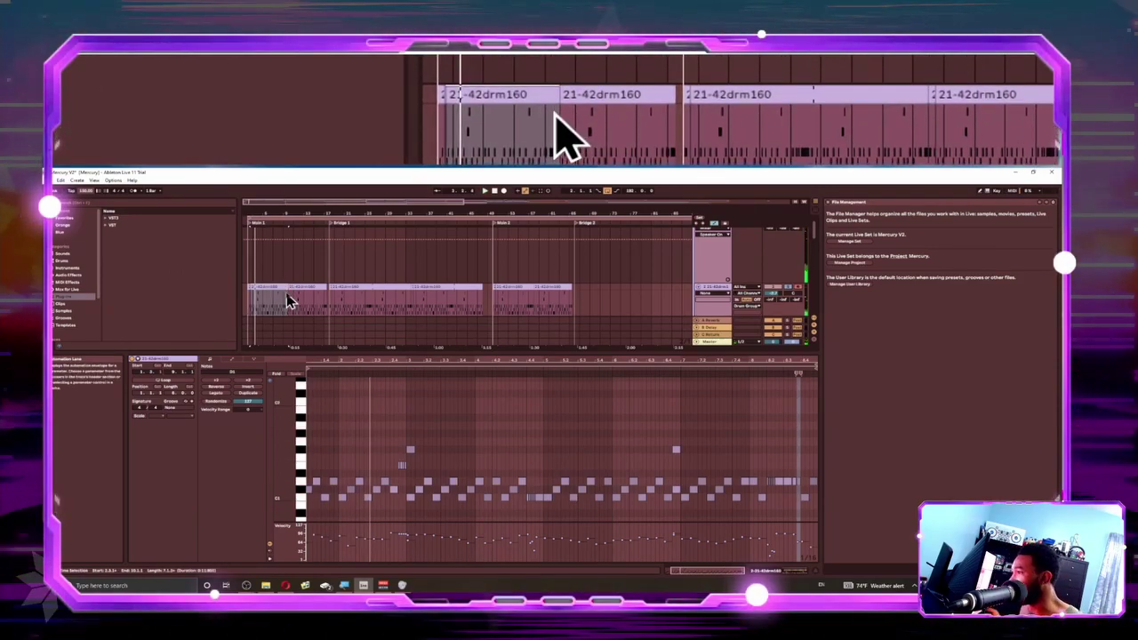
left_click(788, 287)
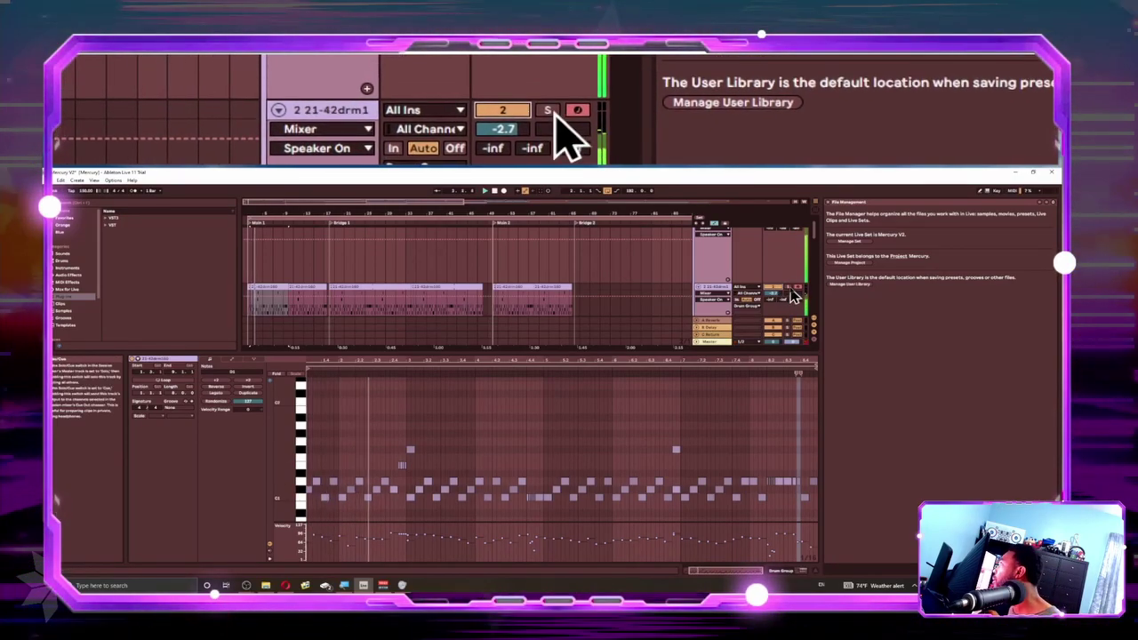
key("space")
left_click(789, 288)
key("space")
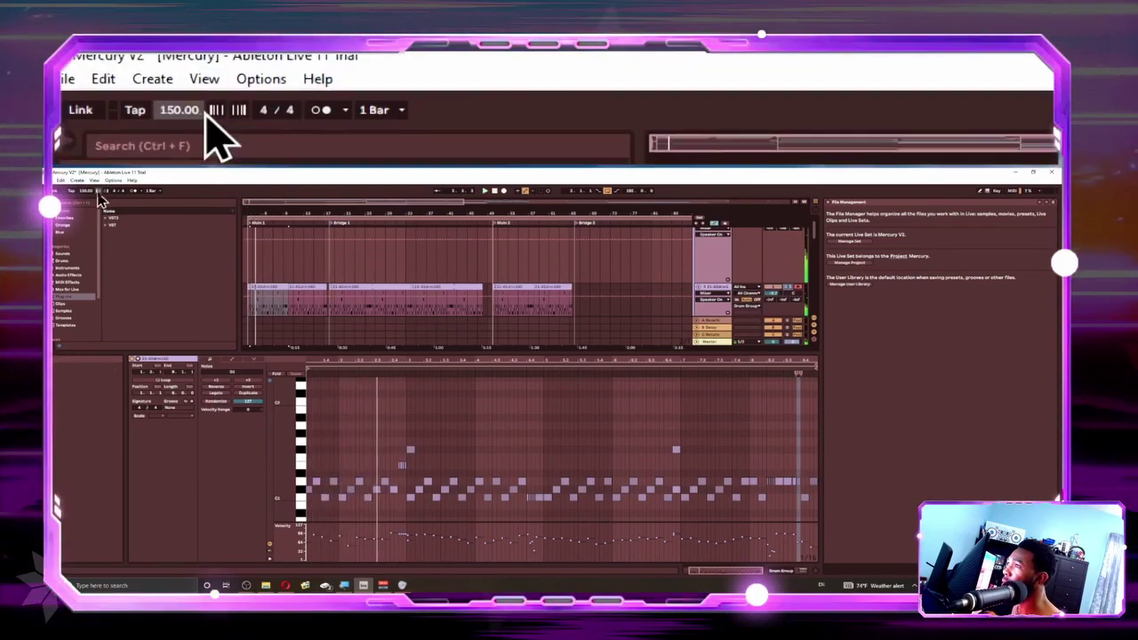
key("space")
- Set the tempo to 120 BPM and inspect the sliced notes at the start of the 21-42drm160 clip
left_click(83, 191)
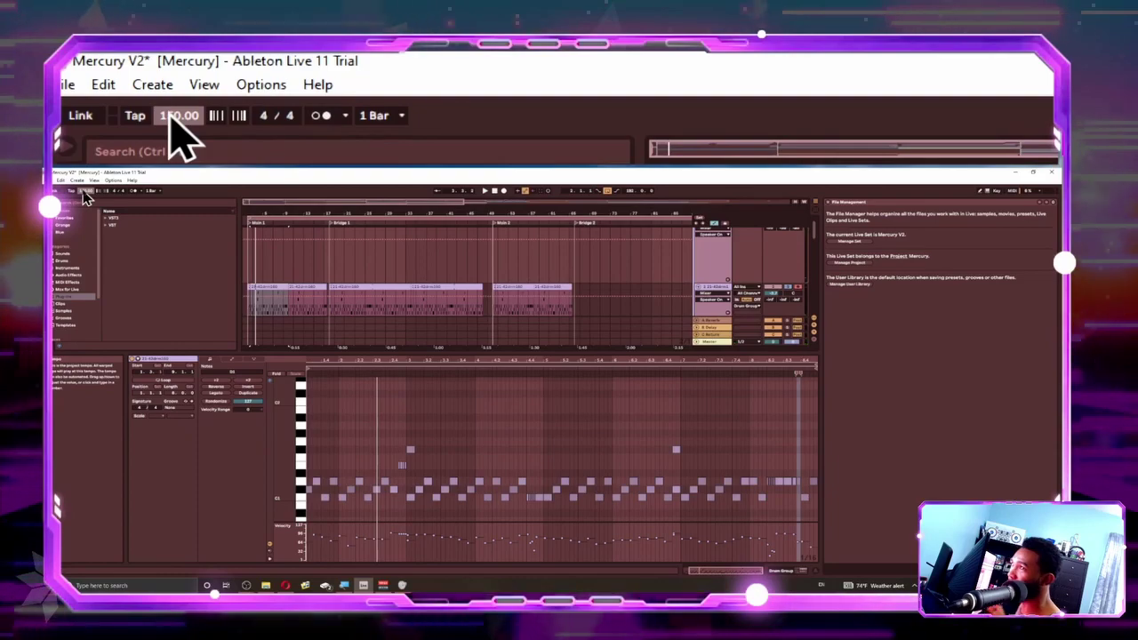
type("120")
key("Return")
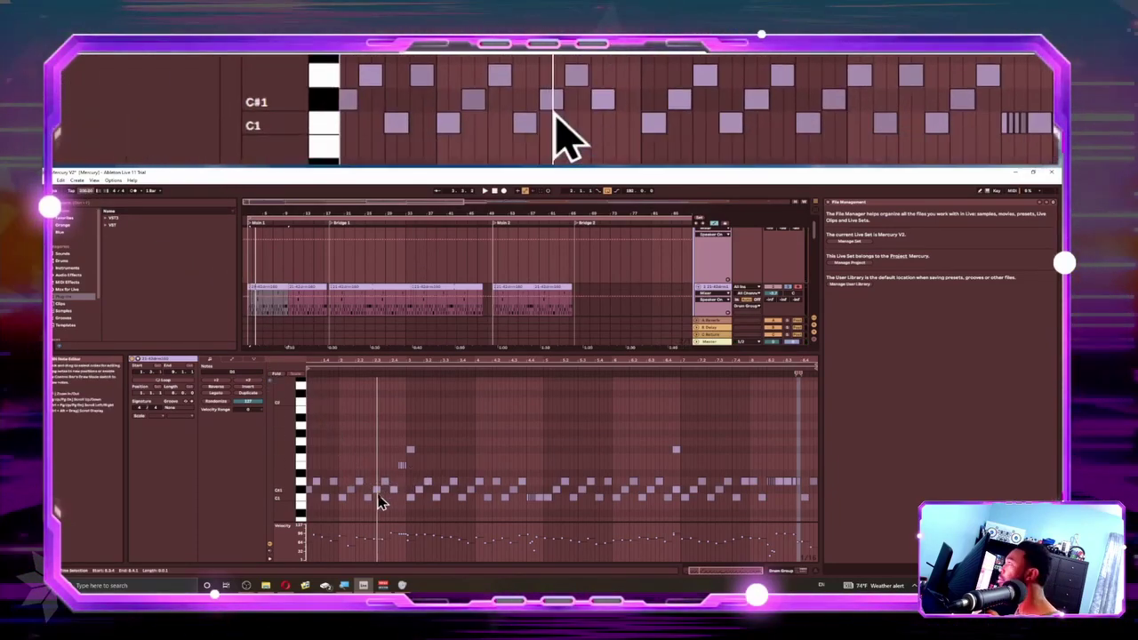
scroll(377, 495, "up", 3)
scroll(358, 465, "left", 3)
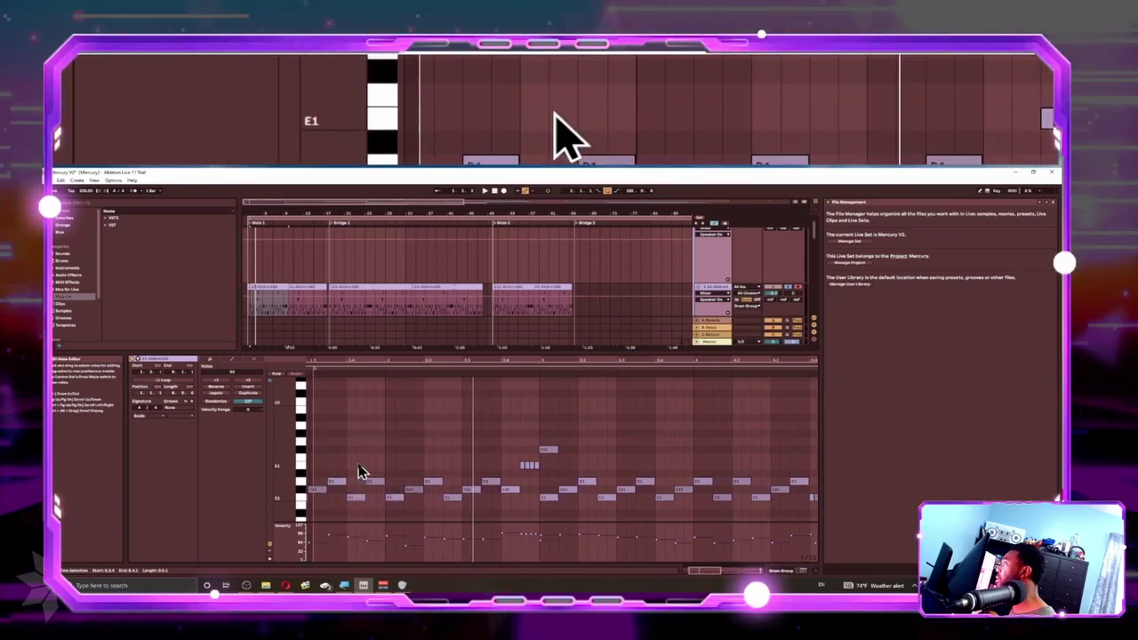
scroll(358, 471, "left", 3)
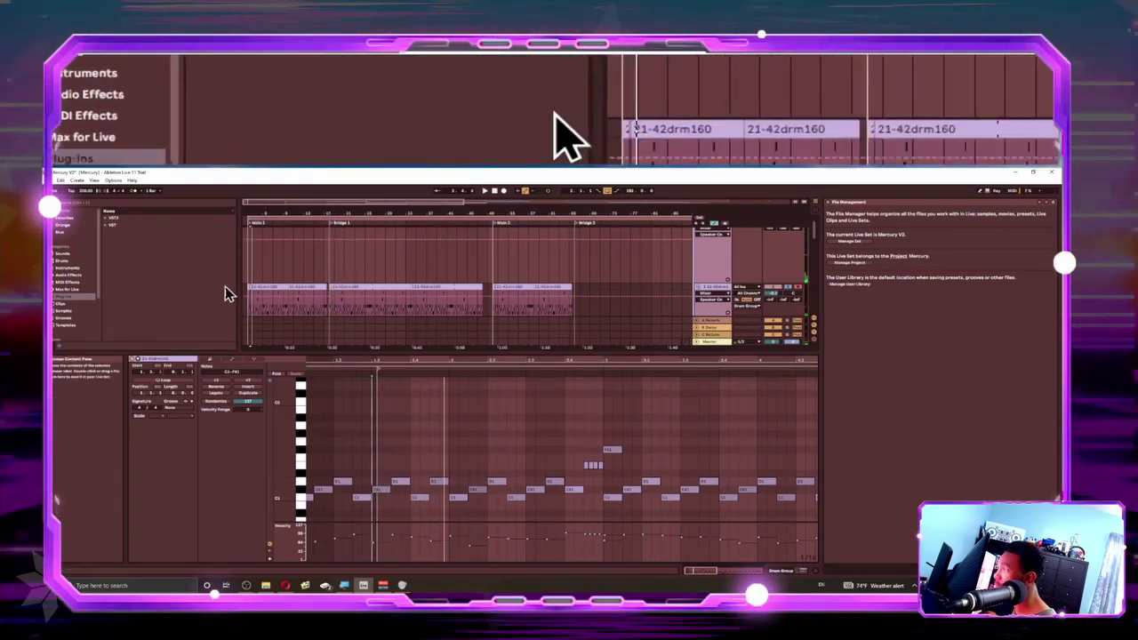
left_click(252, 299)
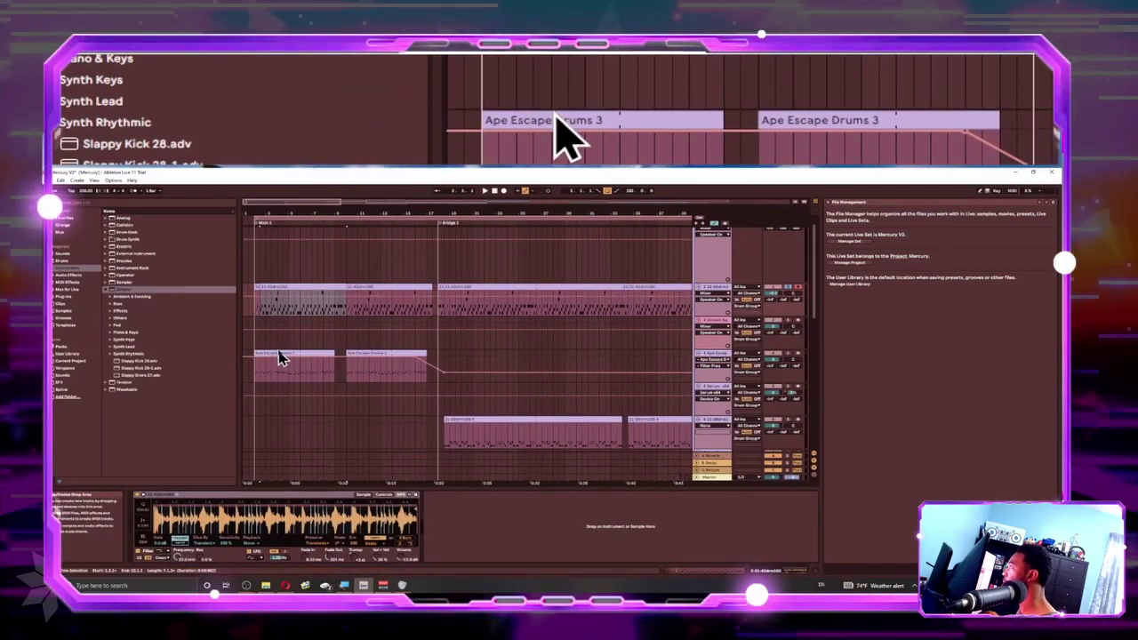
- Arm the Ape Escape Drums track and switch its Simpler from Classic to Slice playback mode
left_click(280, 356)
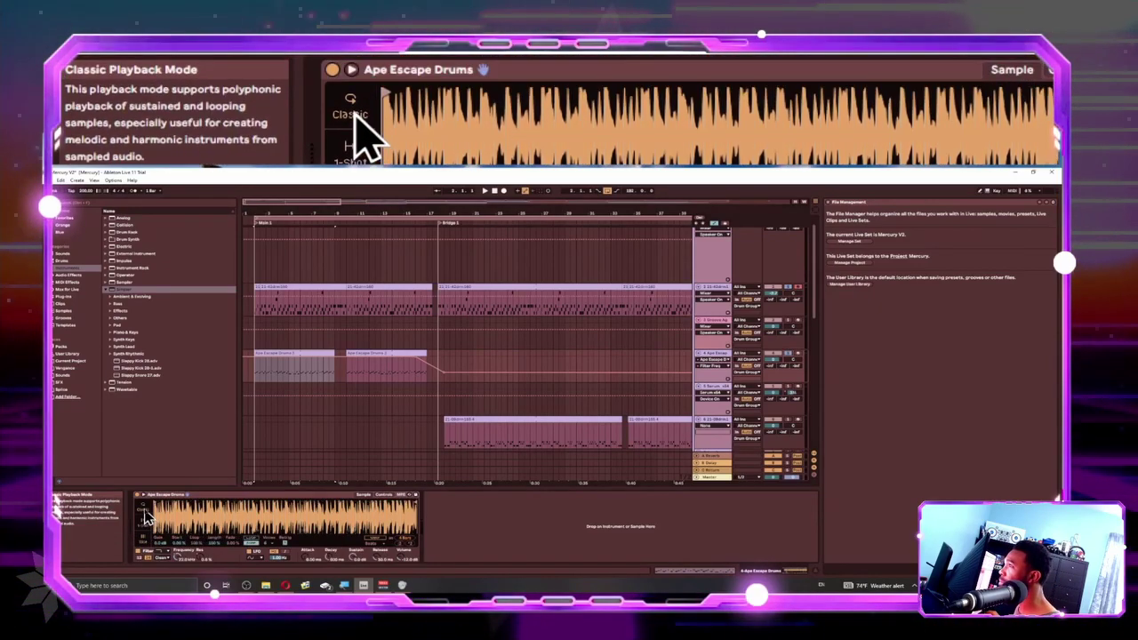
left_click(146, 514)
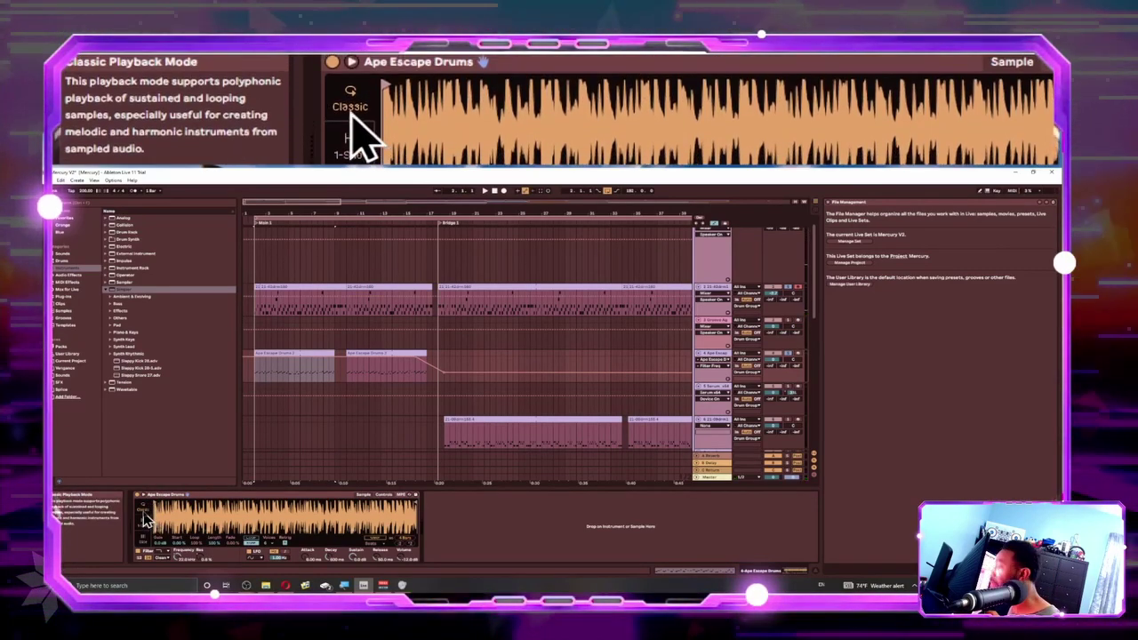
left_click(797, 354)
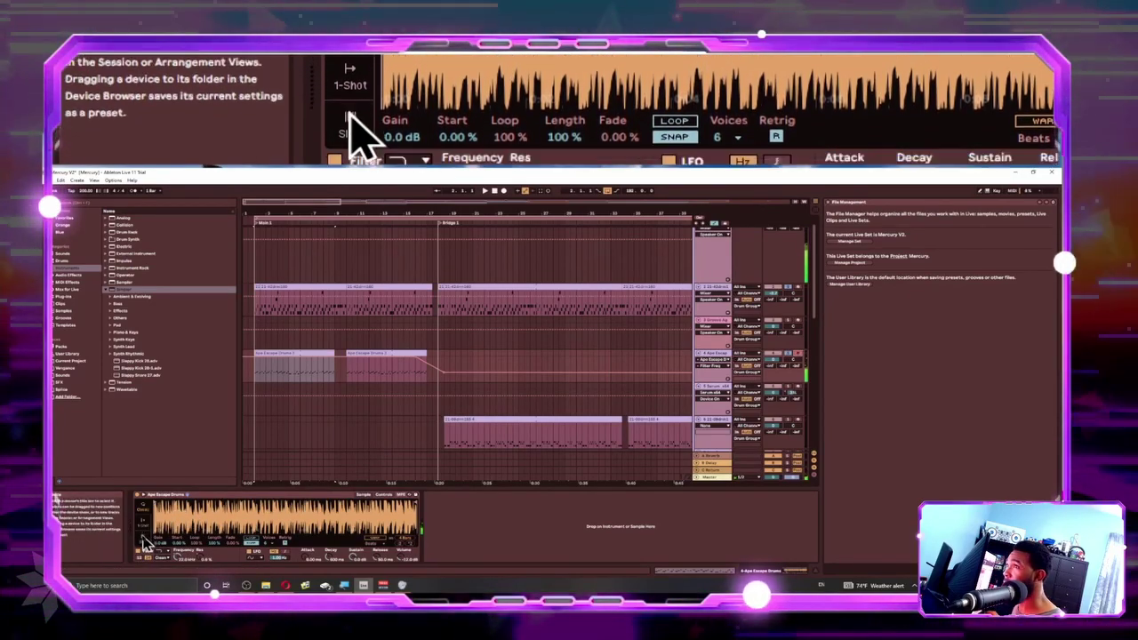
left_click(146, 545)
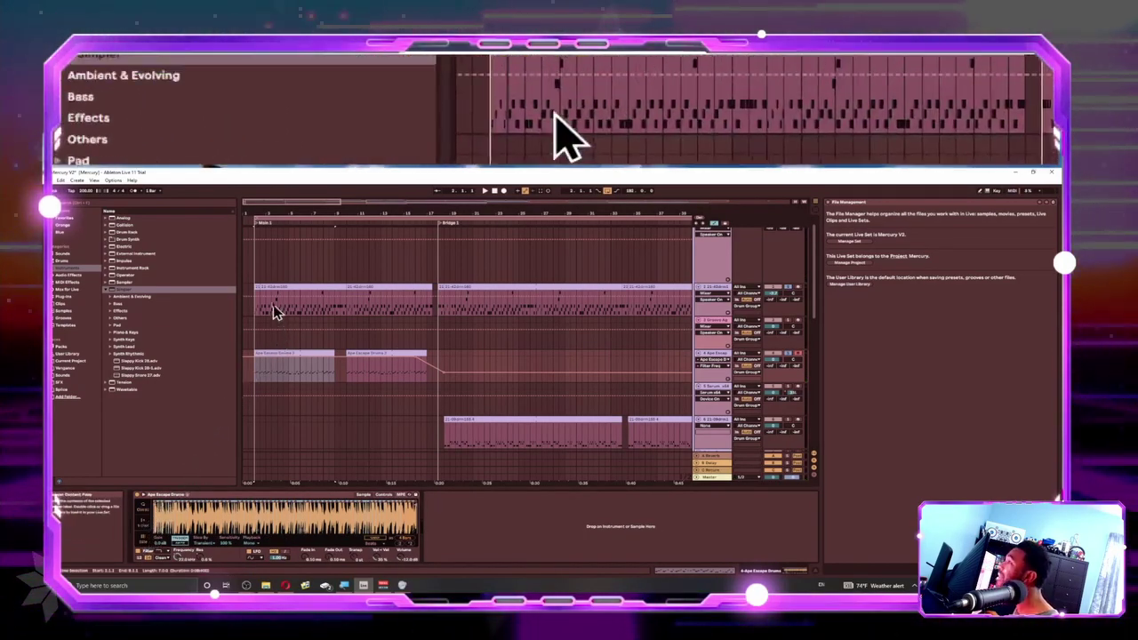
key("space")
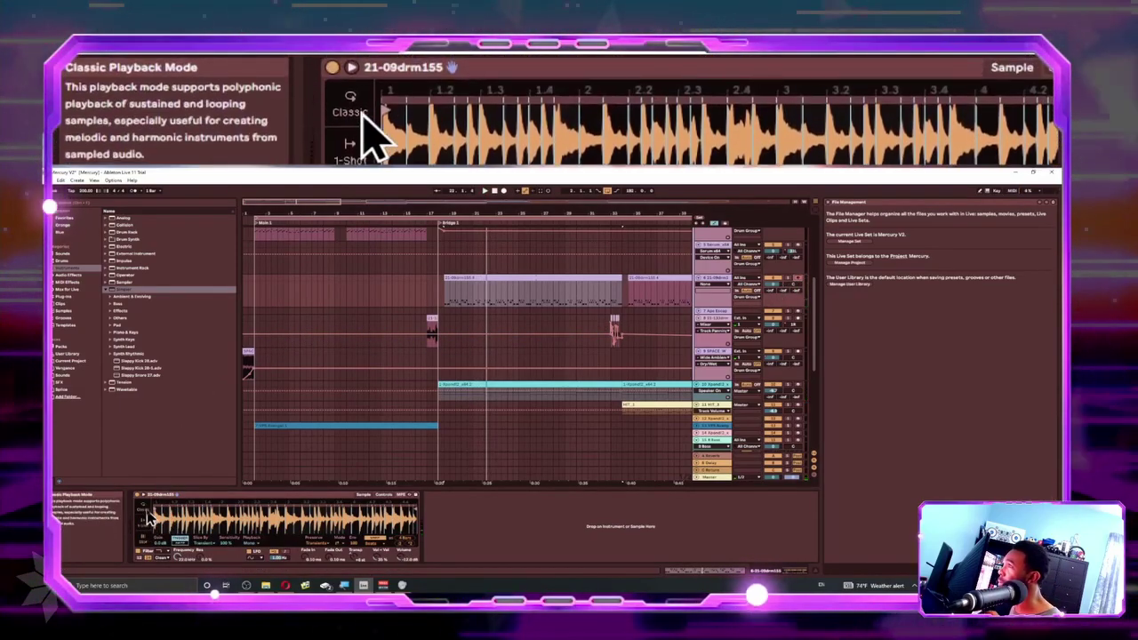
- Switch the 21-09drm155 Simpler to Classic and back to Slice mode, and play the Bridge 1 section
left_click(148, 518)
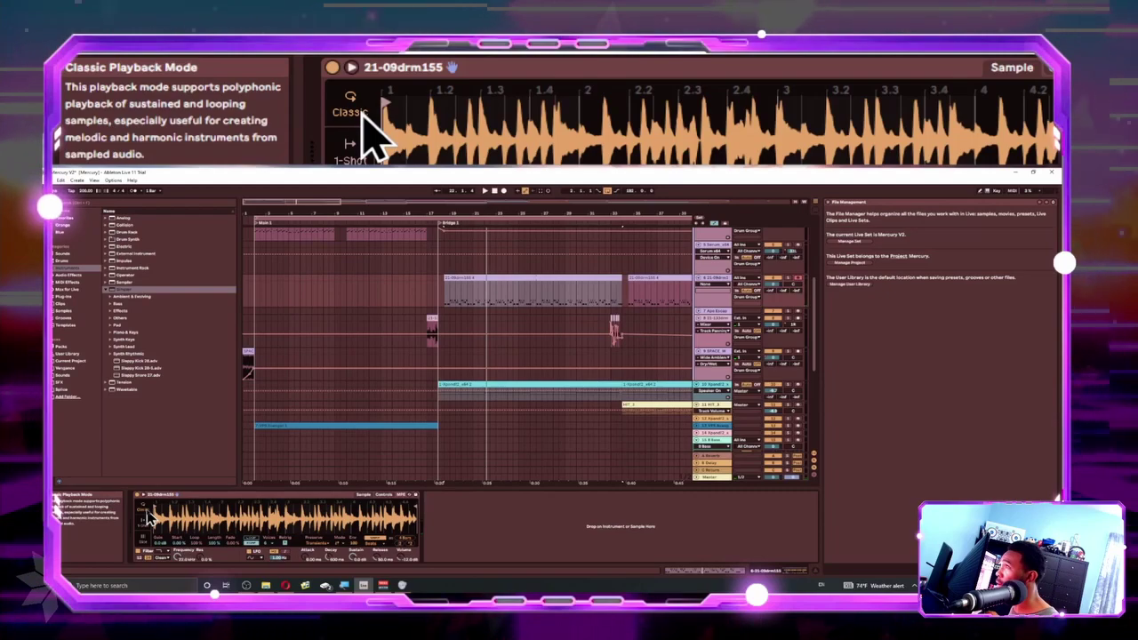
left_click(146, 549)
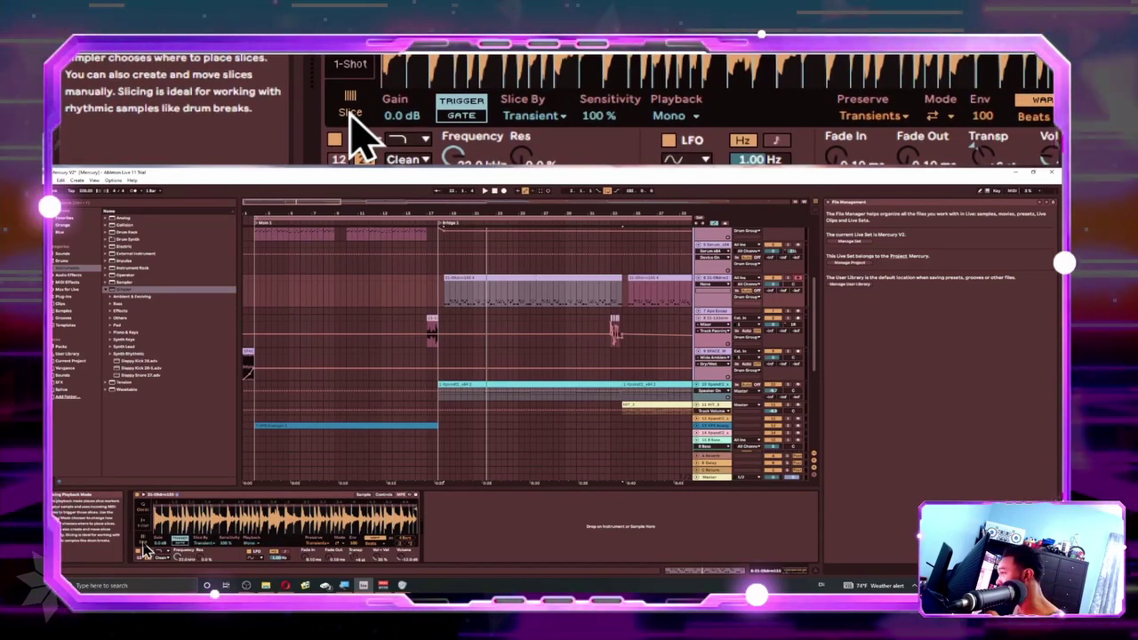
key("space")
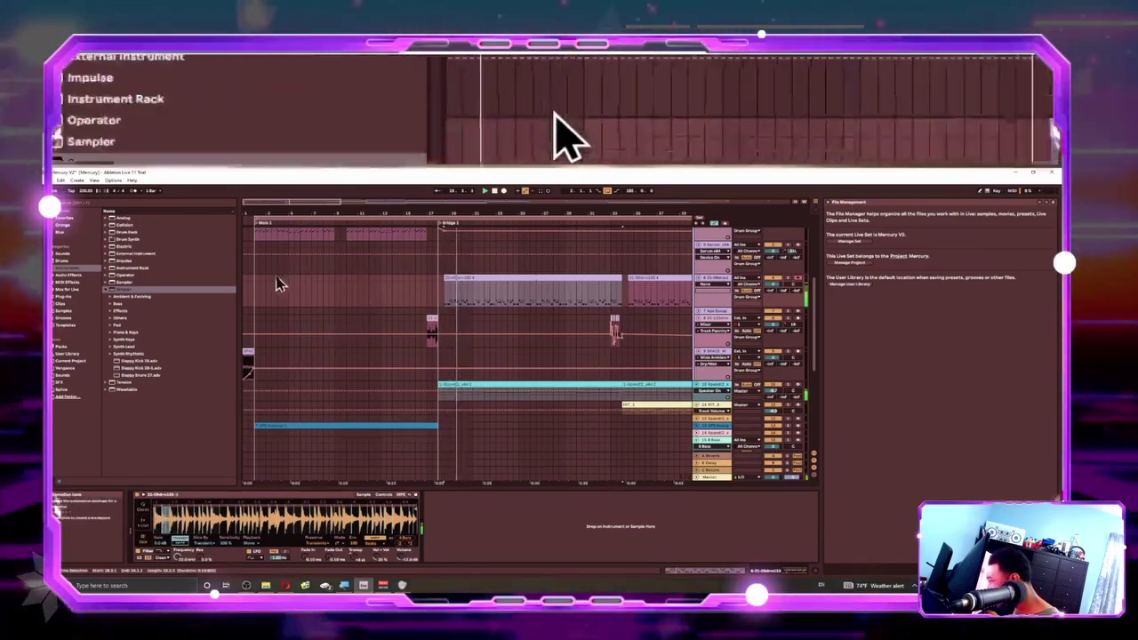
scroll(510, 307, "up", 3)
scroll(507, 302, "up", 3)
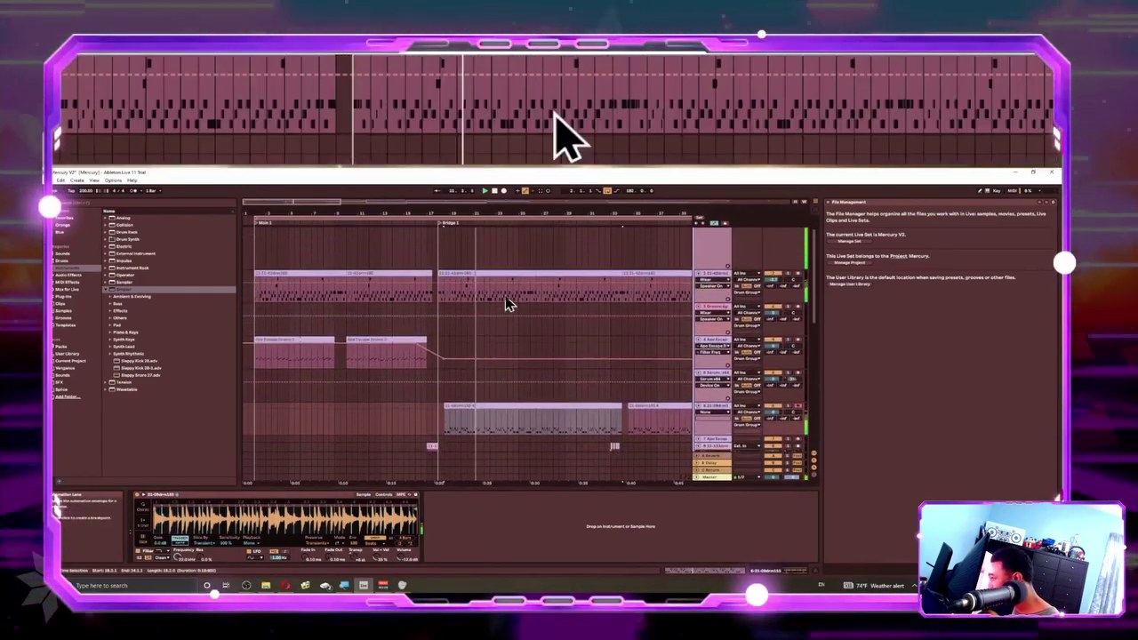
key("space")
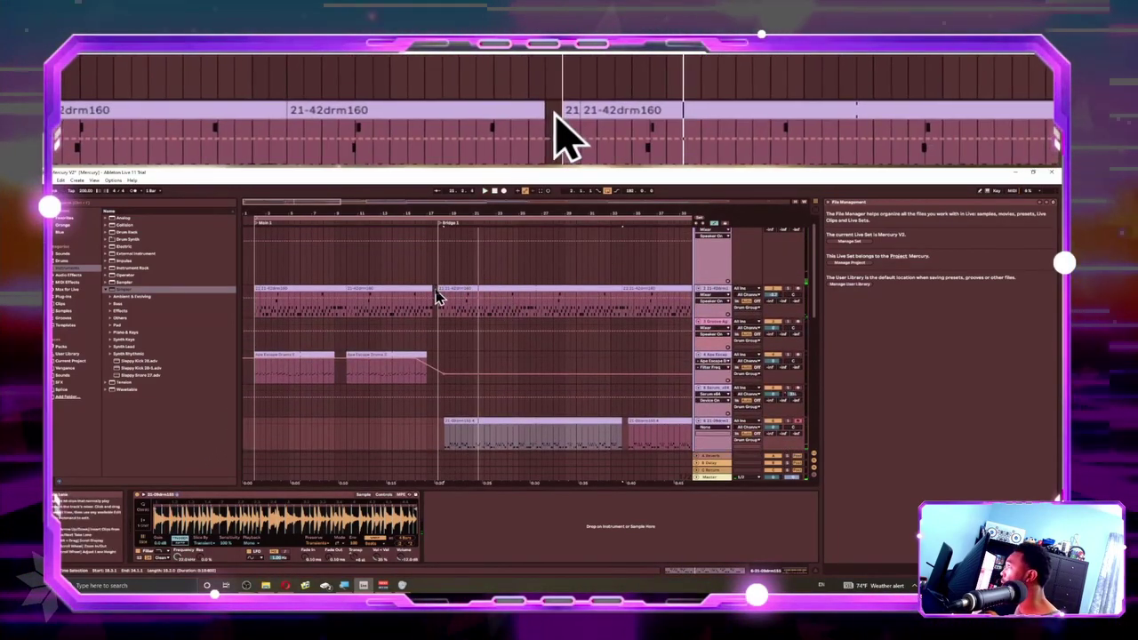
- Select the short 21-42drm160 clip at the start of Bridge 1 and set the tempo to 150 BPM
left_click(438, 292)
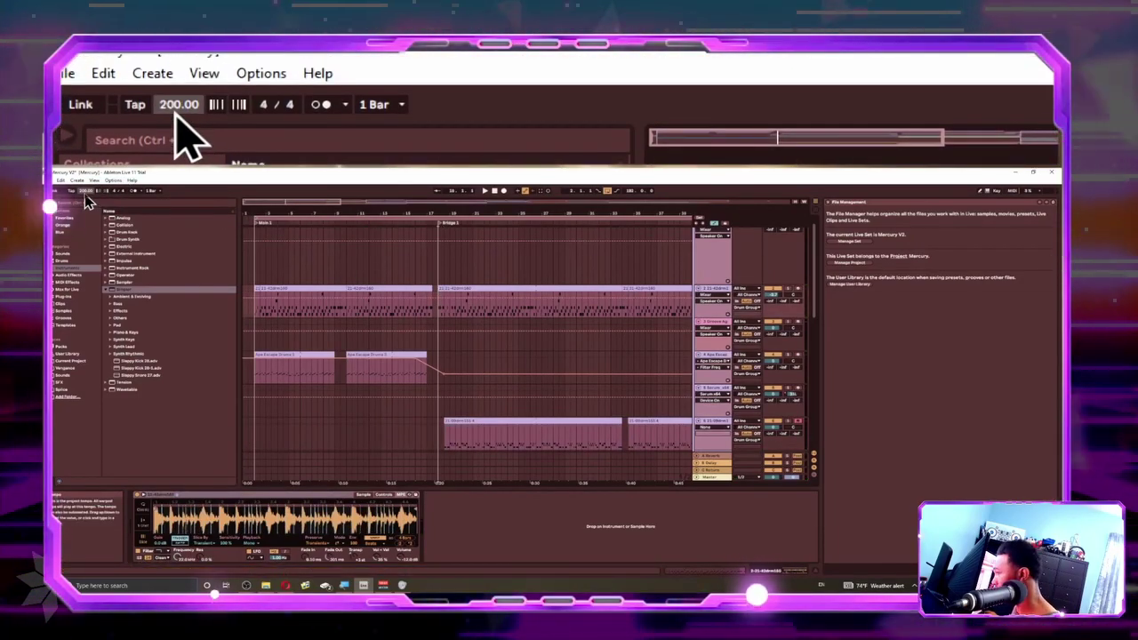
scroll(84, 193, "up", 1)
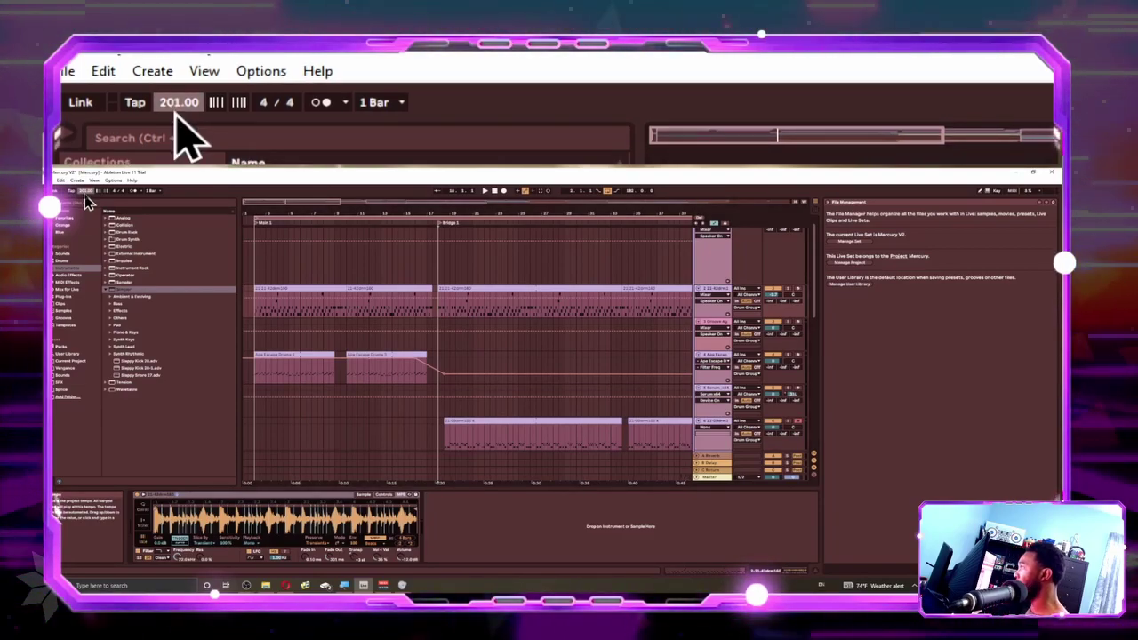
type("150")
key("Return")
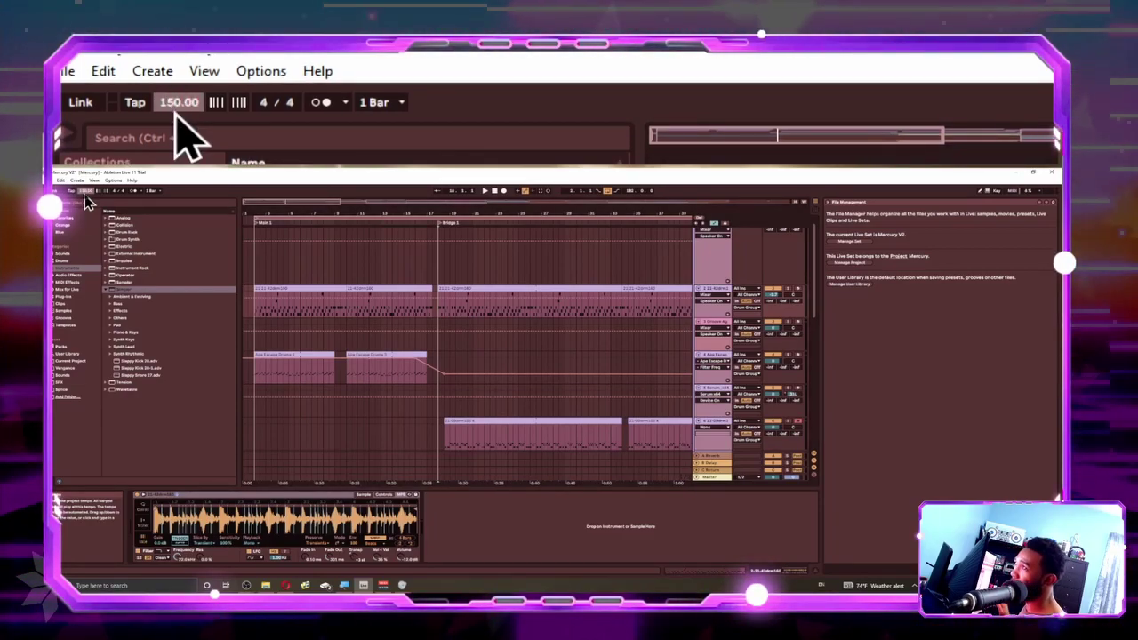
scroll(448, 281, "up", 1)
scroll(449, 281, "down", 1)
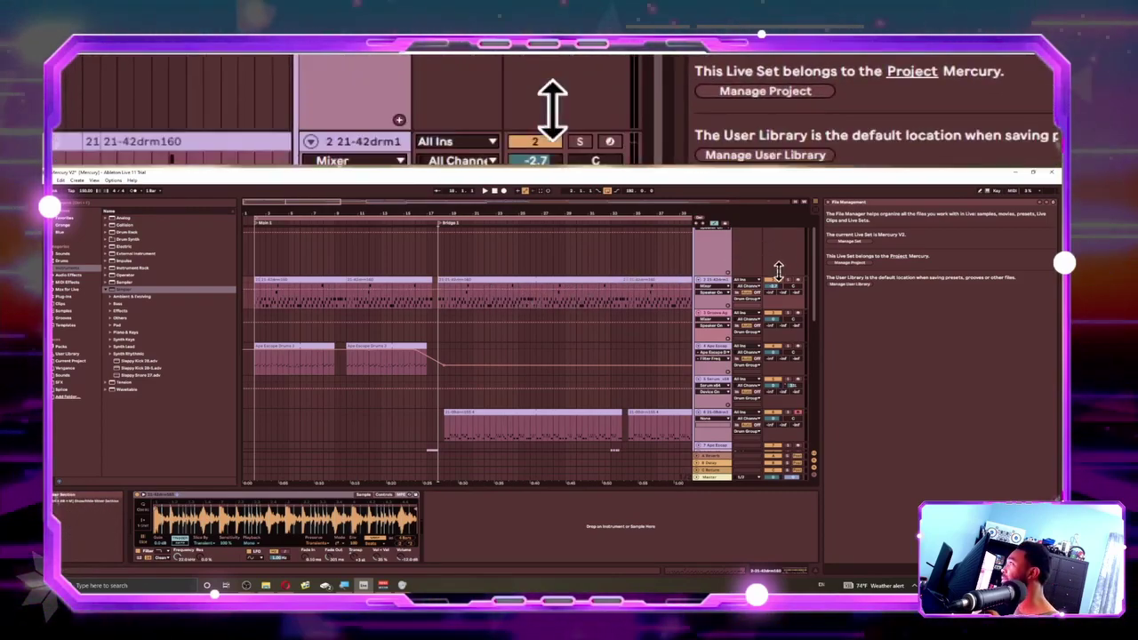
left_click_drag(768, 250, 767, 272)
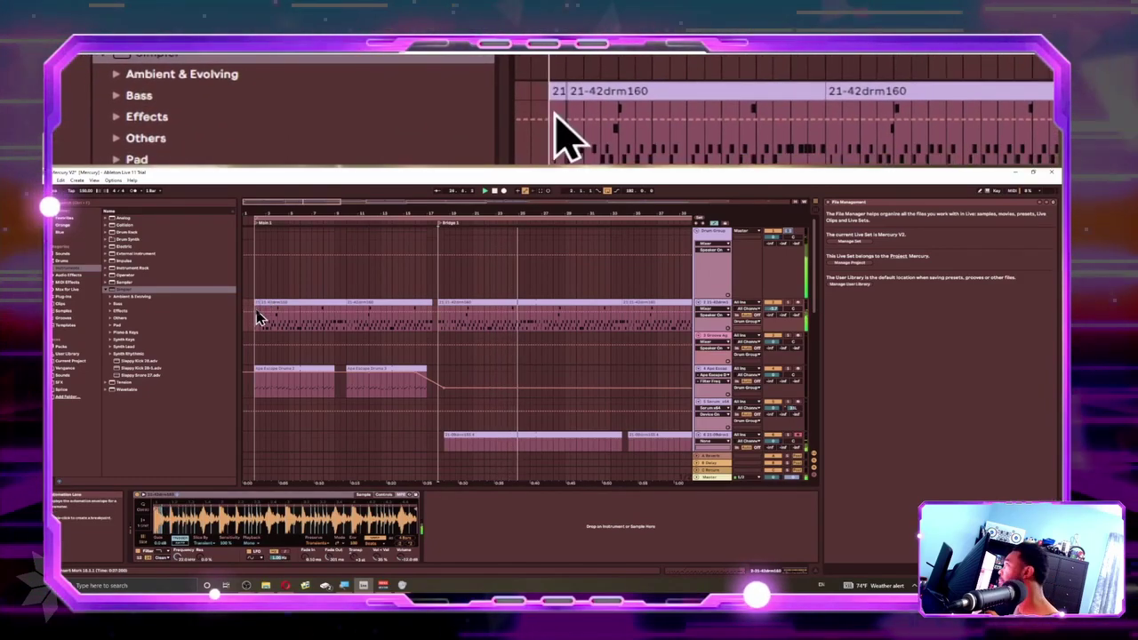
- Play the arrangement briefly from the start of the Main 1 section
left_click(255, 313)
key("space")
key("space")
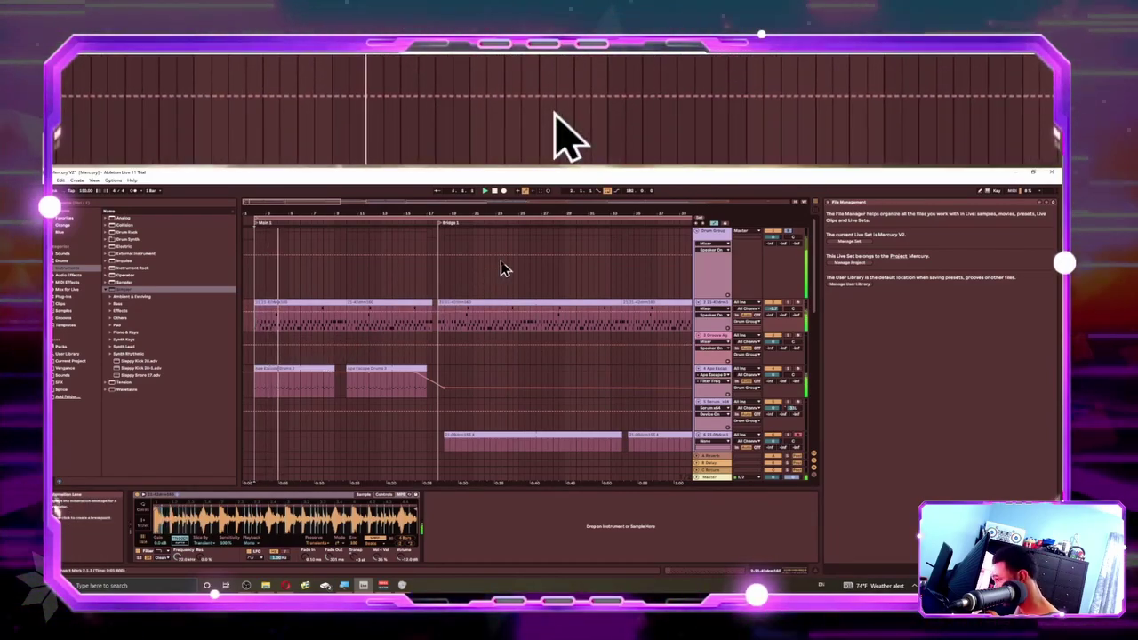
- Open the Groove Agent plug-in used in Bridge 2 and audition its C#1, D1, E1 and F1 pads
scroll(449, 299, "right", 5)
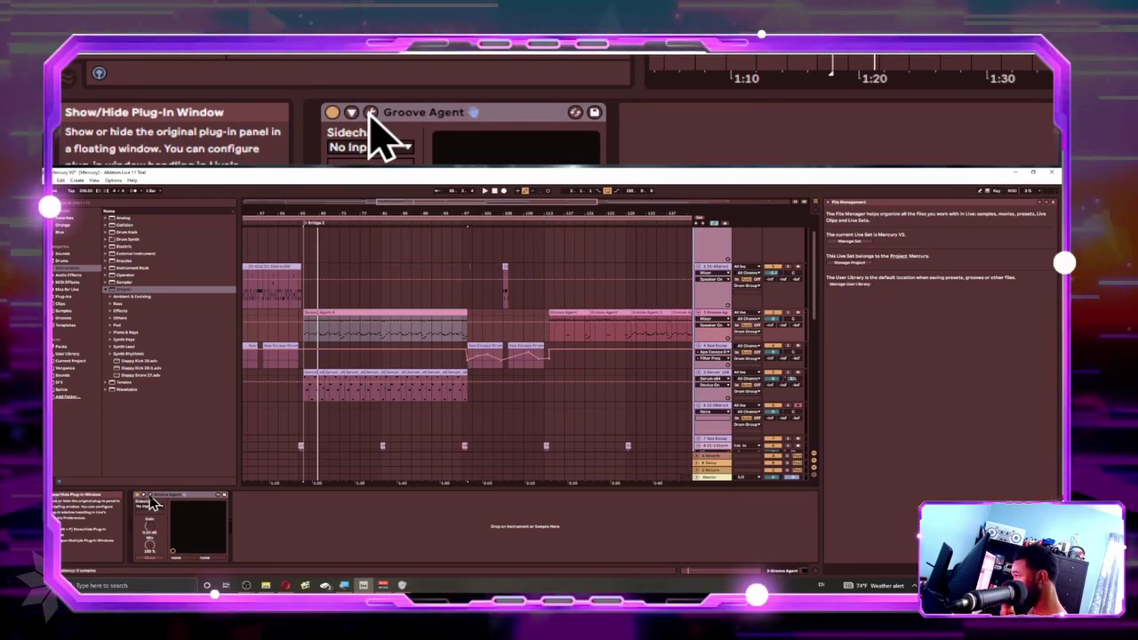
left_click(150, 496)
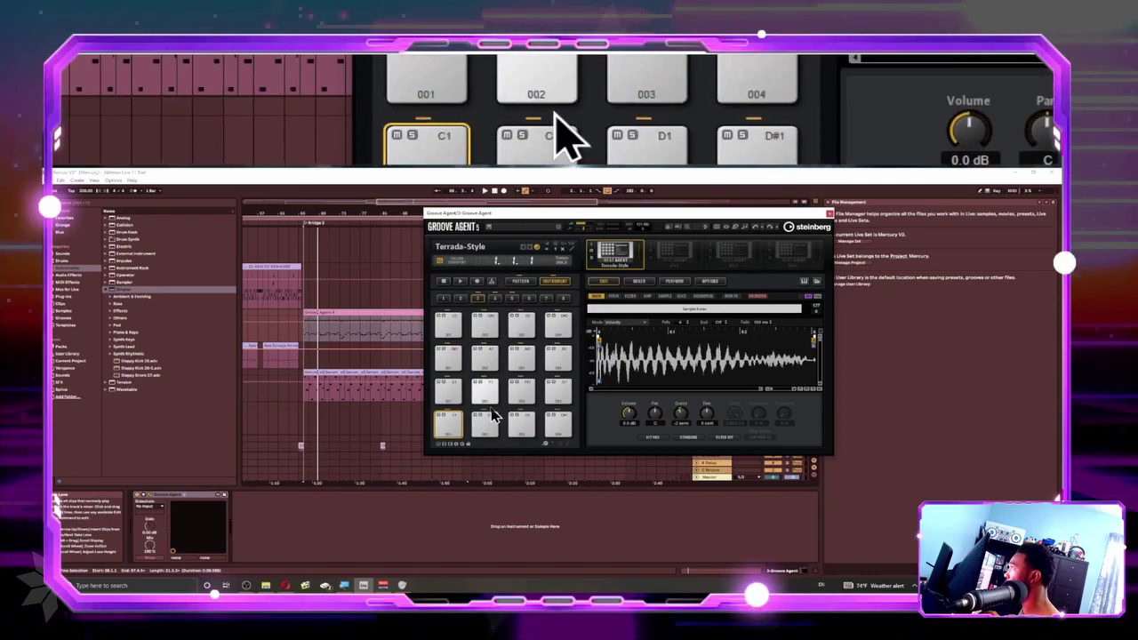
left_click(494, 432)
left_click(518, 428)
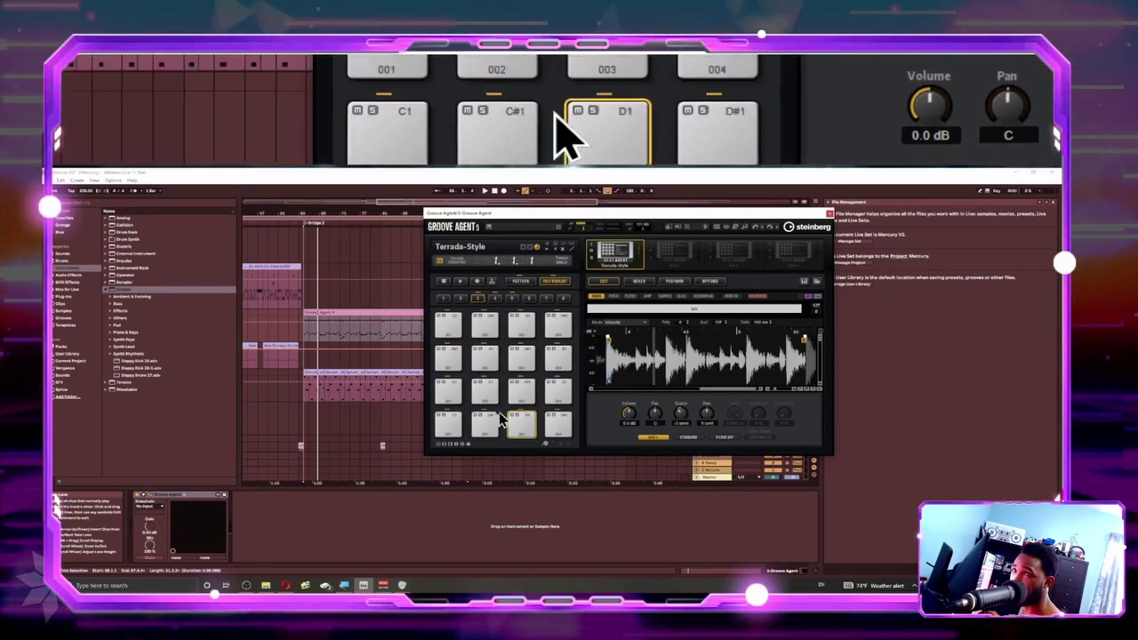
left_click(447, 391)
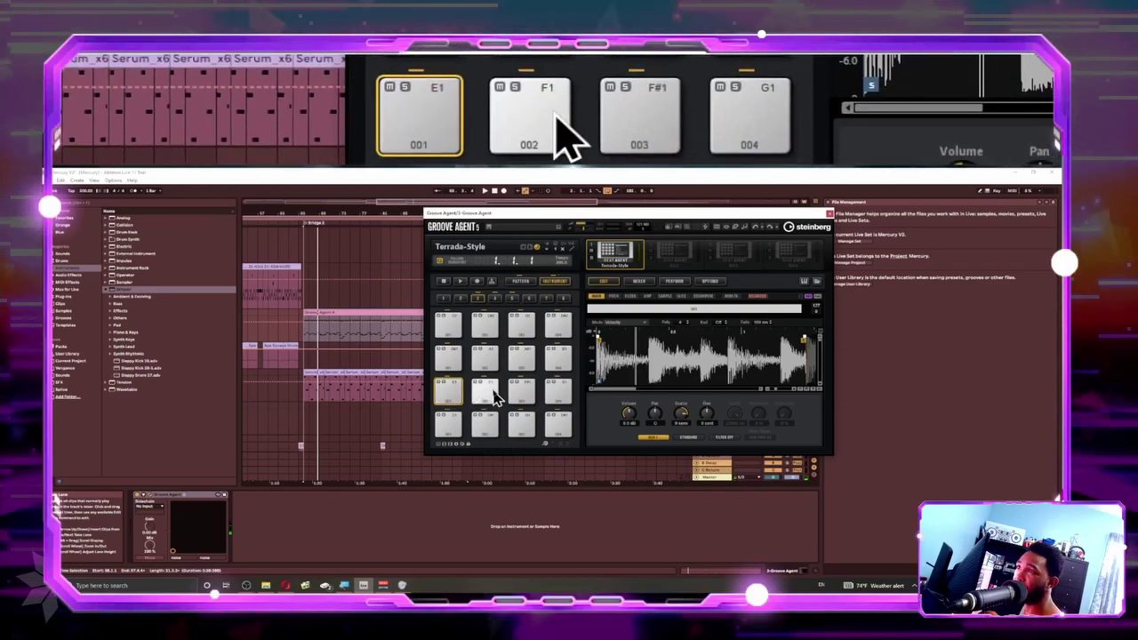
left_click(490, 395)
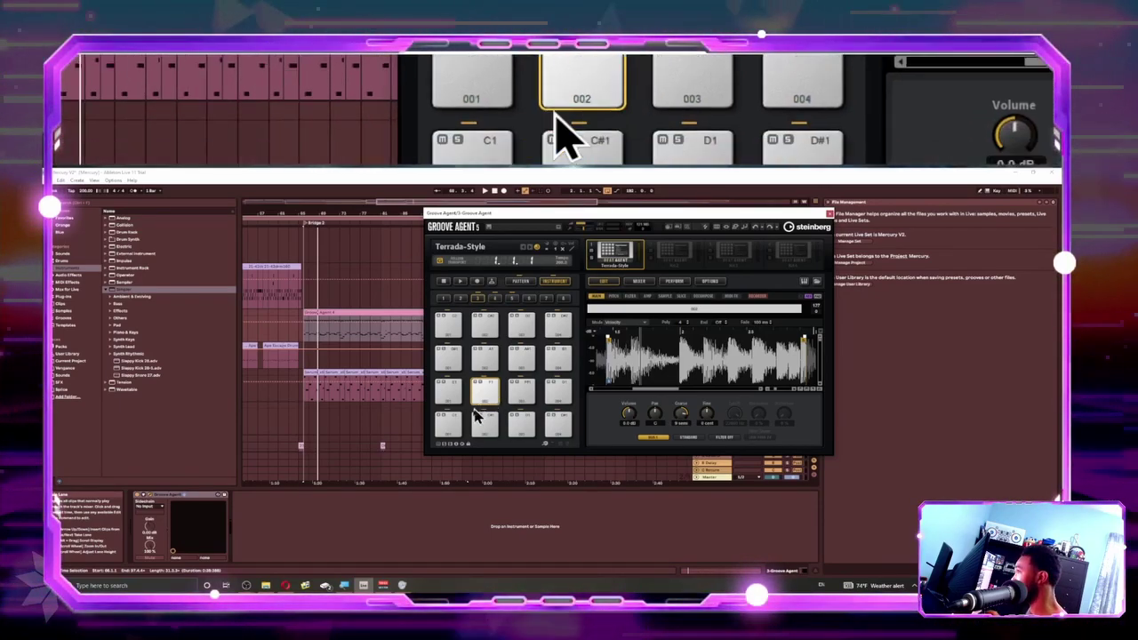
- Audition the Groove Agent break slices on the two lowest pad rows, C1 through G1
left_click(452, 426)
left_click(485, 427)
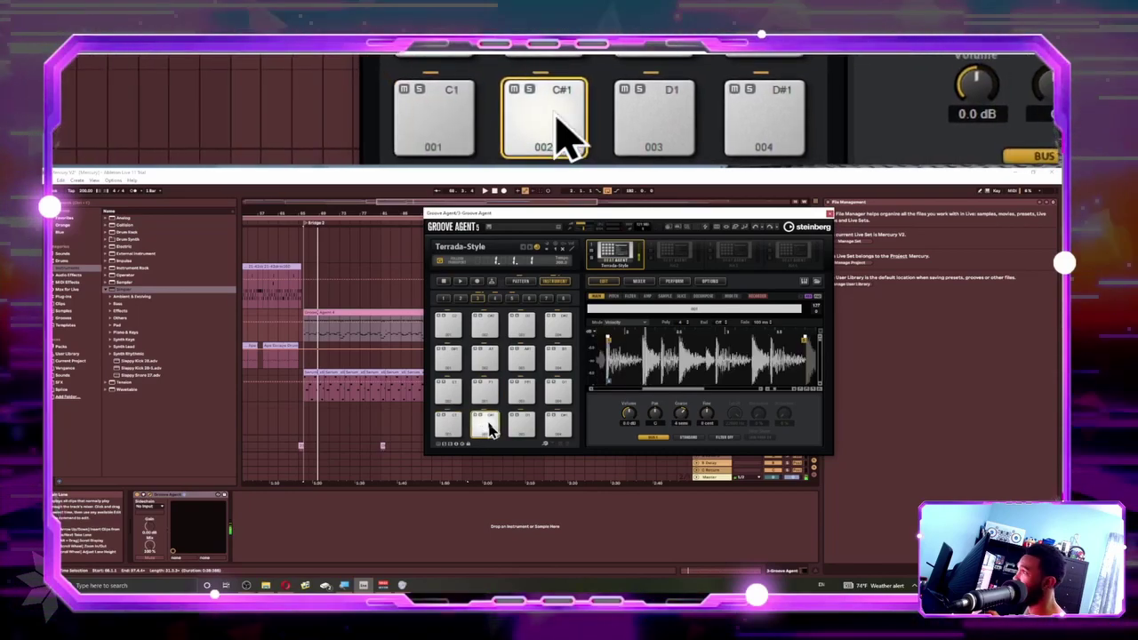
left_click(520, 427)
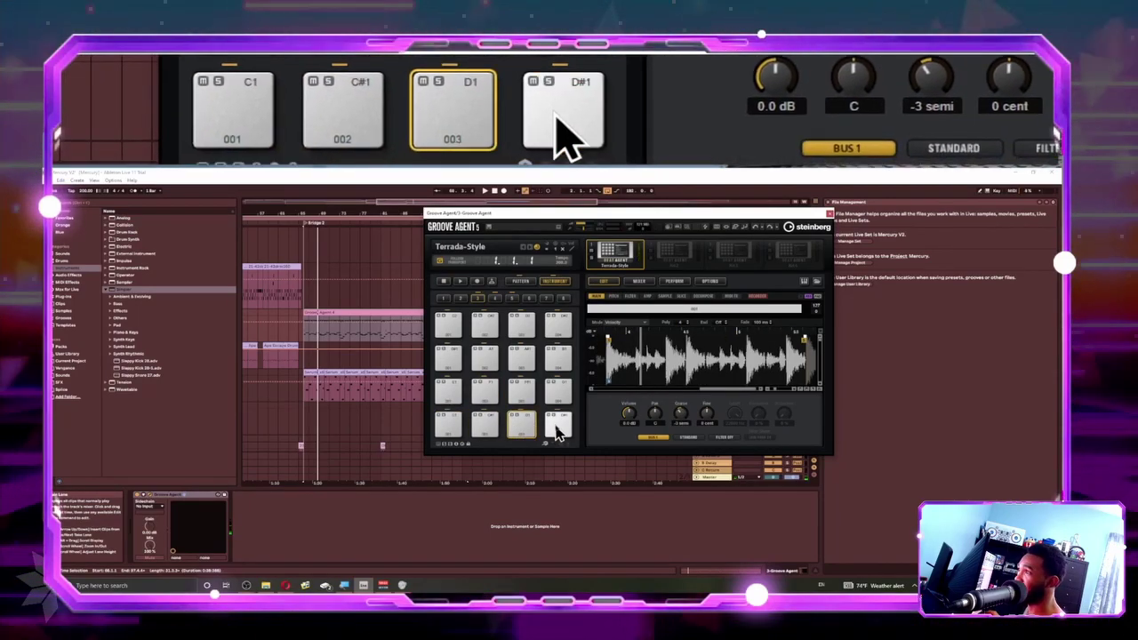
left_click(560, 432)
left_click(560, 394)
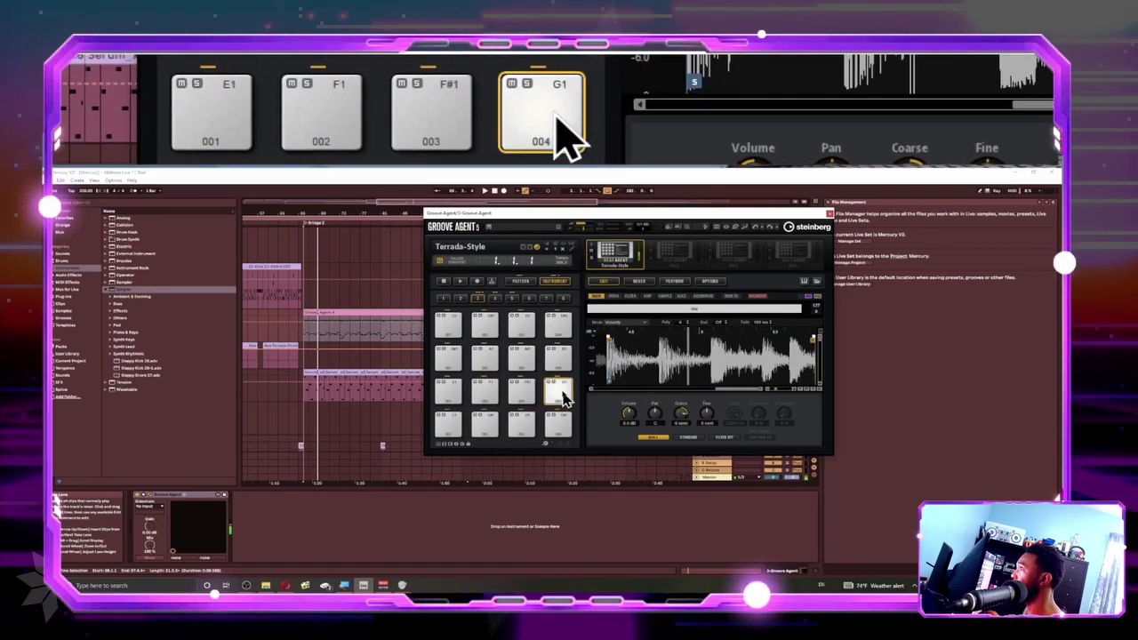
left_click(521, 394)
left_click(484, 394)
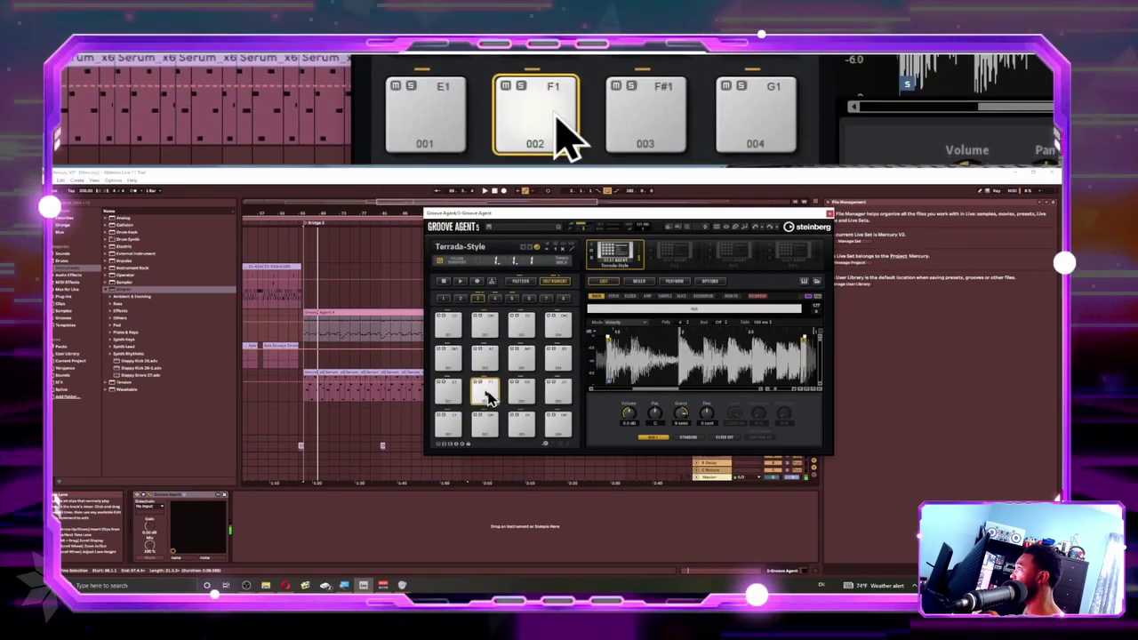
left_click(445, 396)
- Audition the Groove Agent slices on the two upper pad rows, from G#1 to D#2
left_click(447, 368)
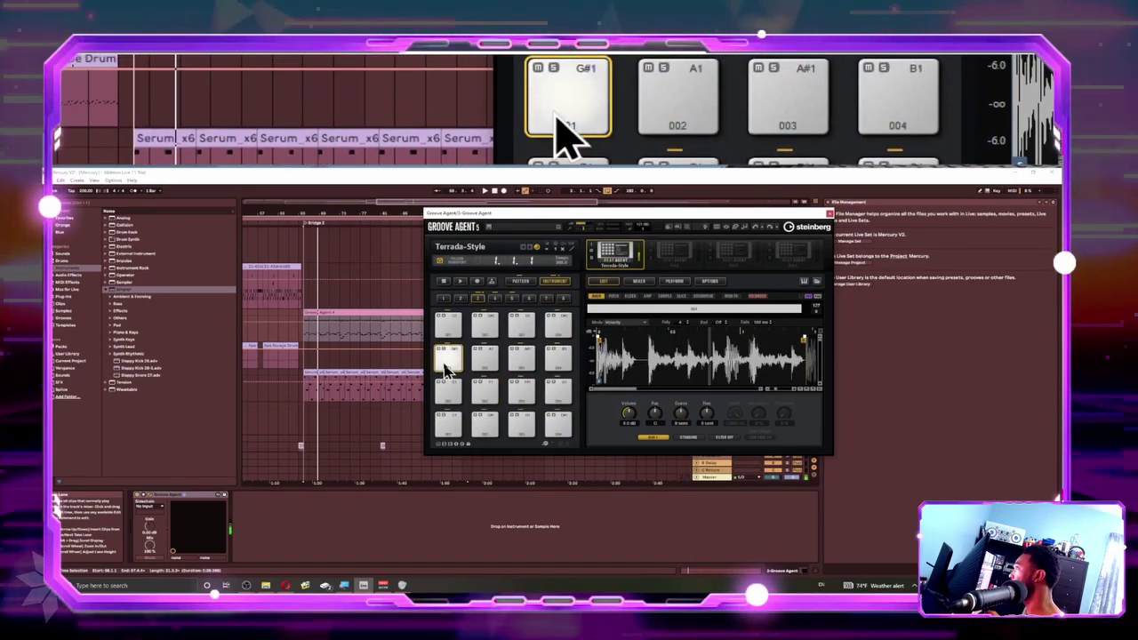
left_click(480, 360)
left_click(522, 369)
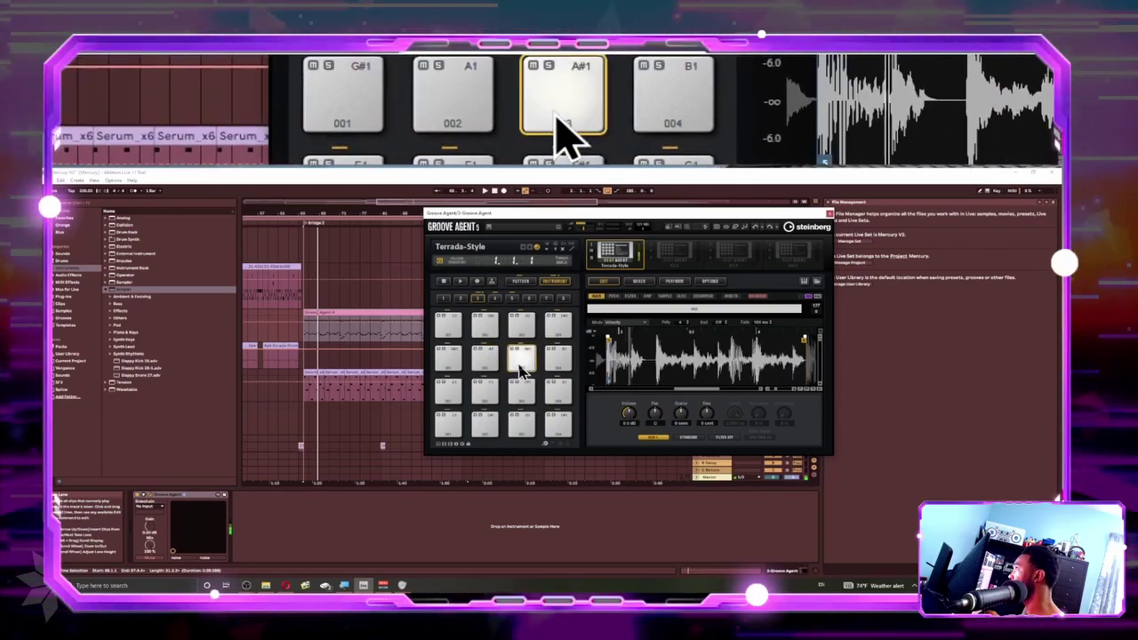
left_click(552, 329)
left_click(522, 325)
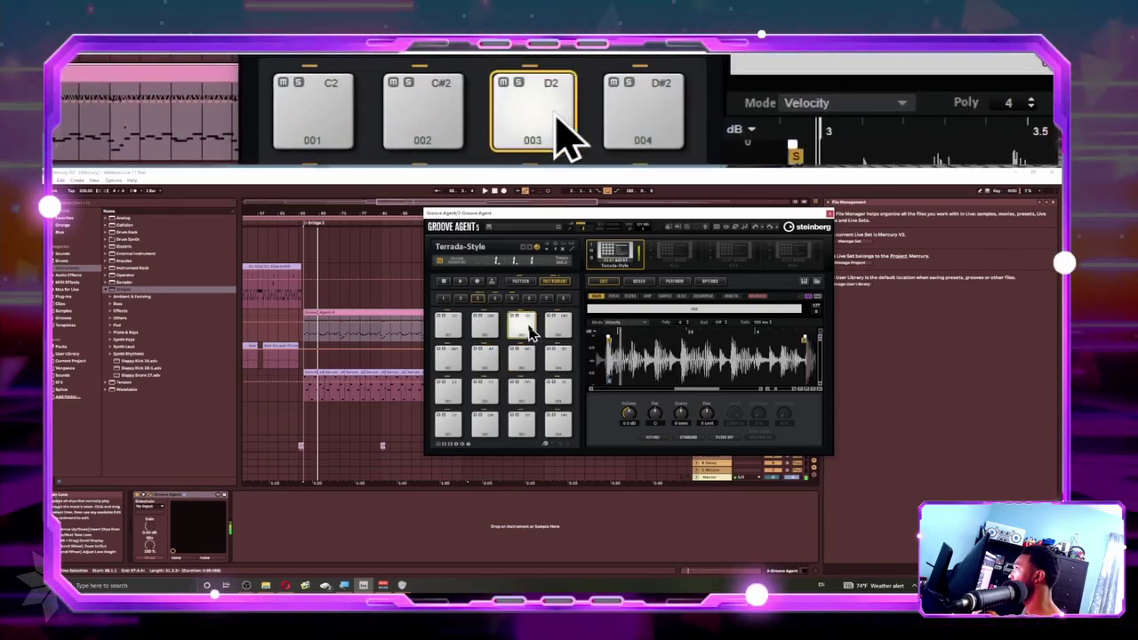
left_click(480, 326)
left_click(458, 330)
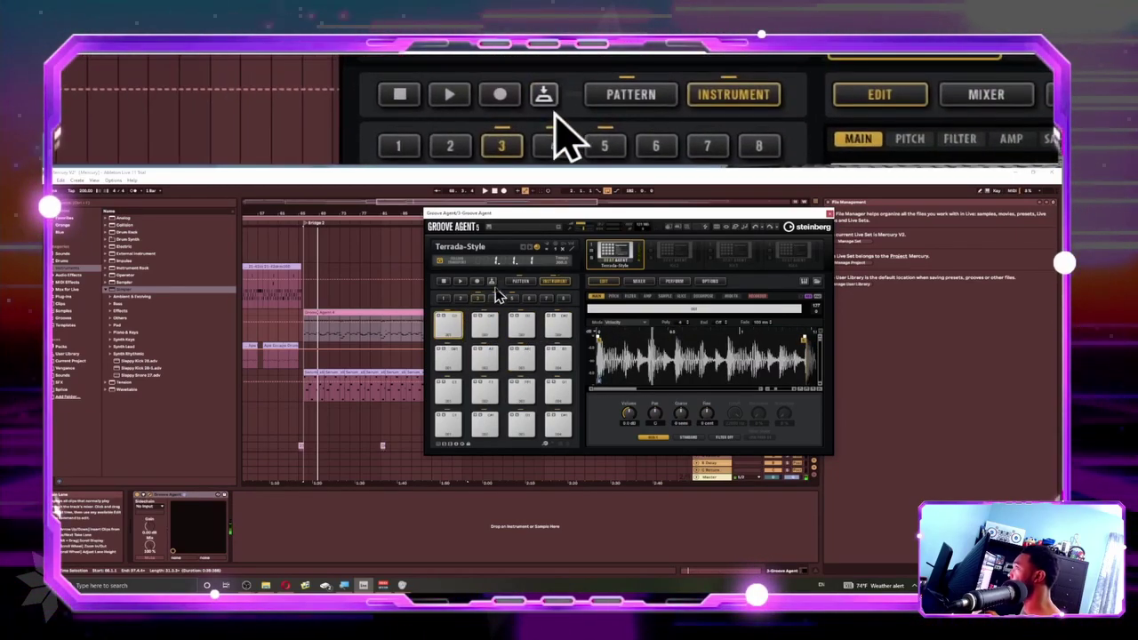
- Switch Groove Agent to pad group 4 and audition the Sample 10_2, VEC1Tamb04 and (s)Kck pads
left_click(501, 299)
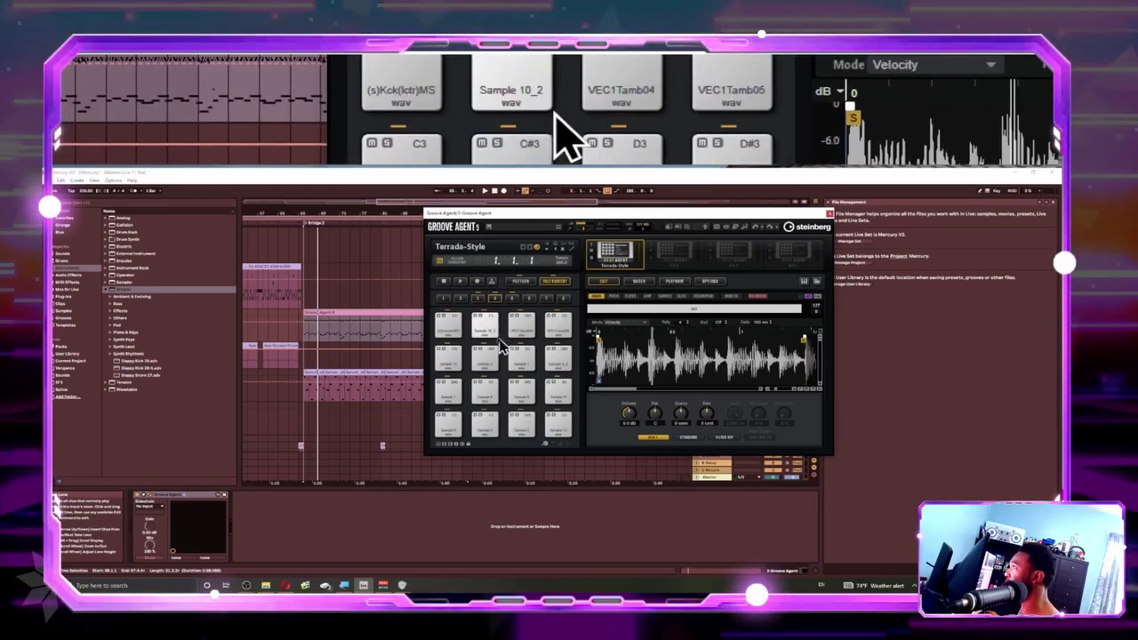
left_click(486, 328)
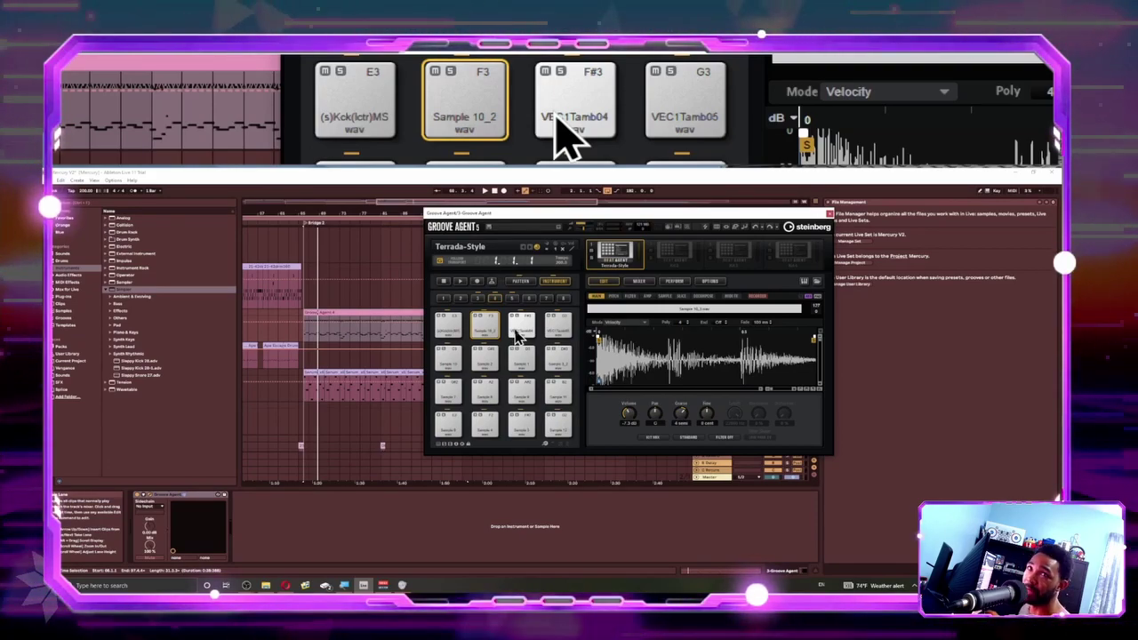
left_click(518, 330)
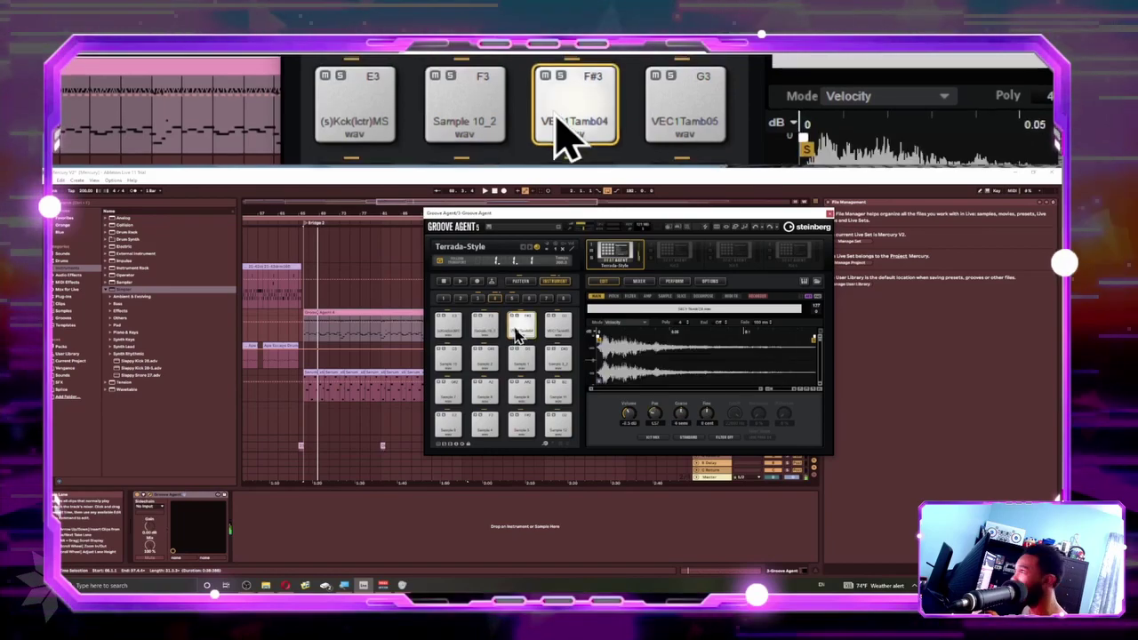
left_click(453, 329)
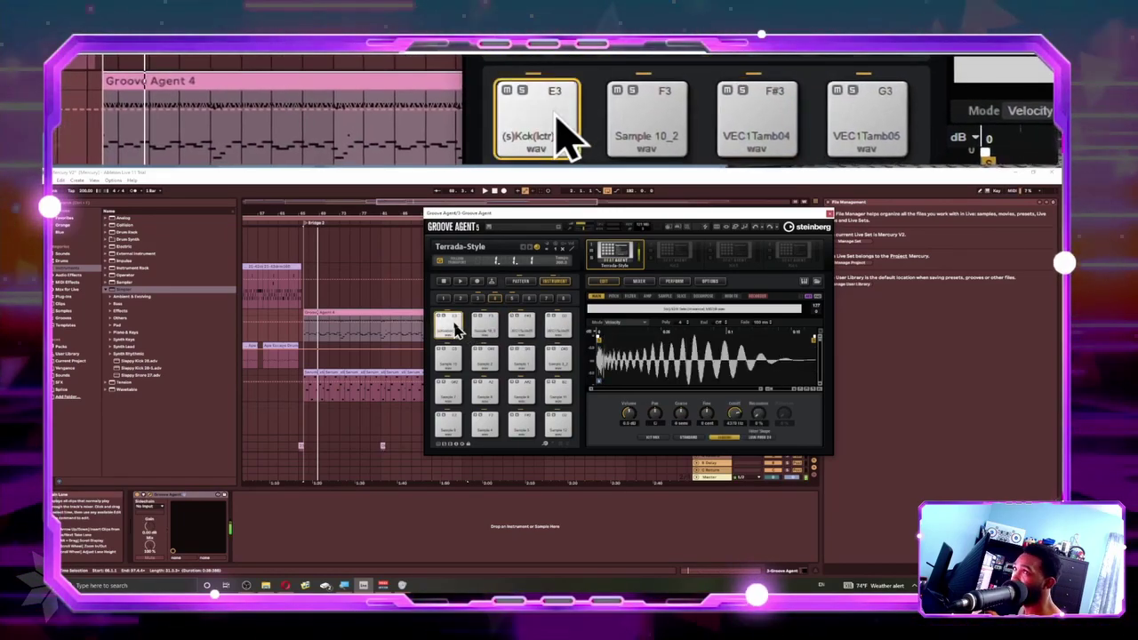
- Audition the Sample 10, Sample 2, Sample 1 and Sample 3_2 pads, and close Groove Agent
left_click(452, 358)
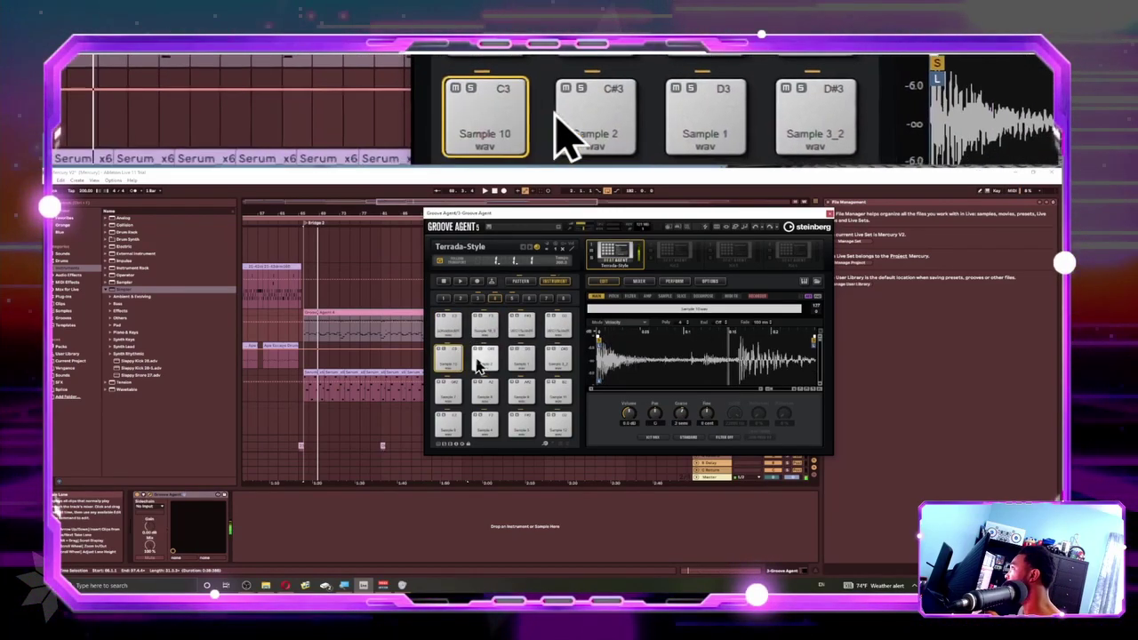
left_click(483, 358)
left_click(521, 359)
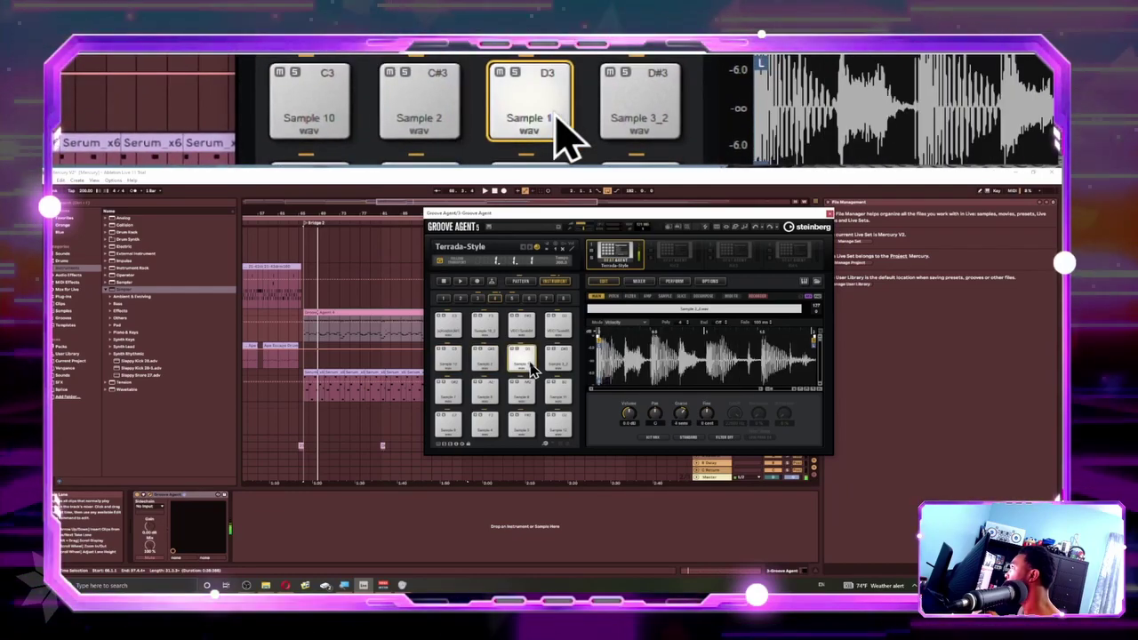
left_click(555, 361)
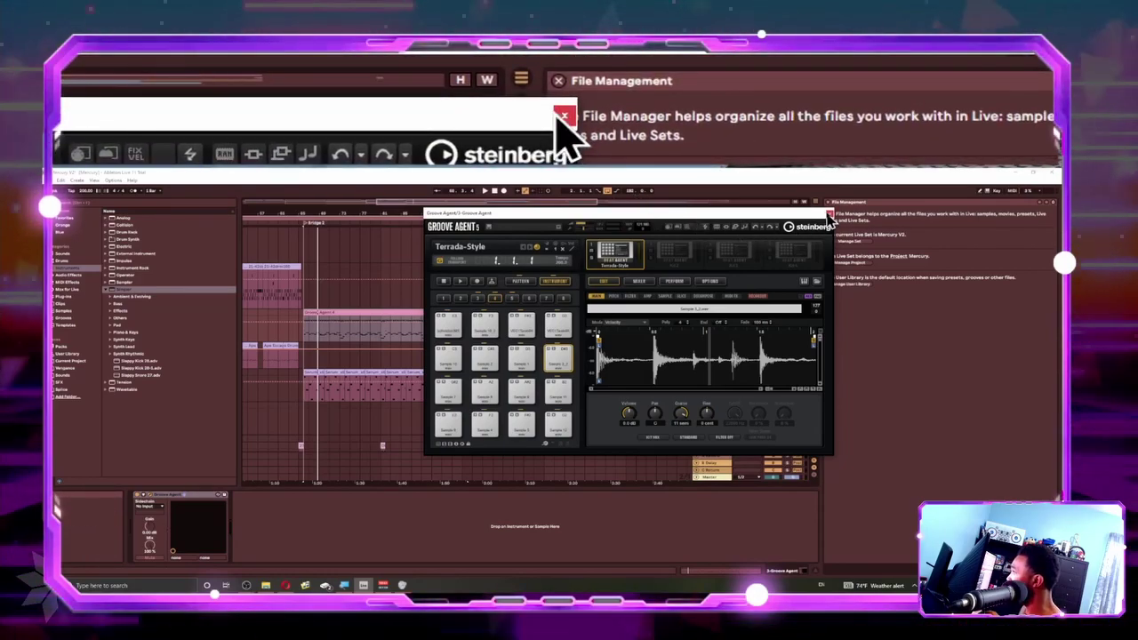
left_click(829, 215)
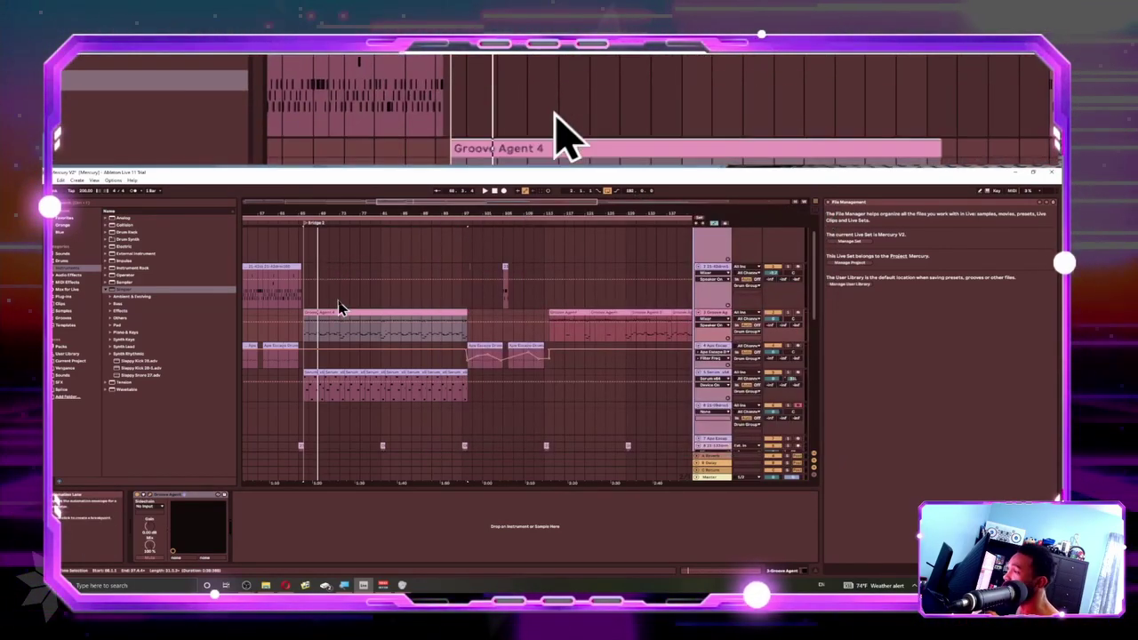
- Play the Bridge 2 section and select the second Serum clip beneath the Groove Agent clip
left_click(329, 314)
key("space")
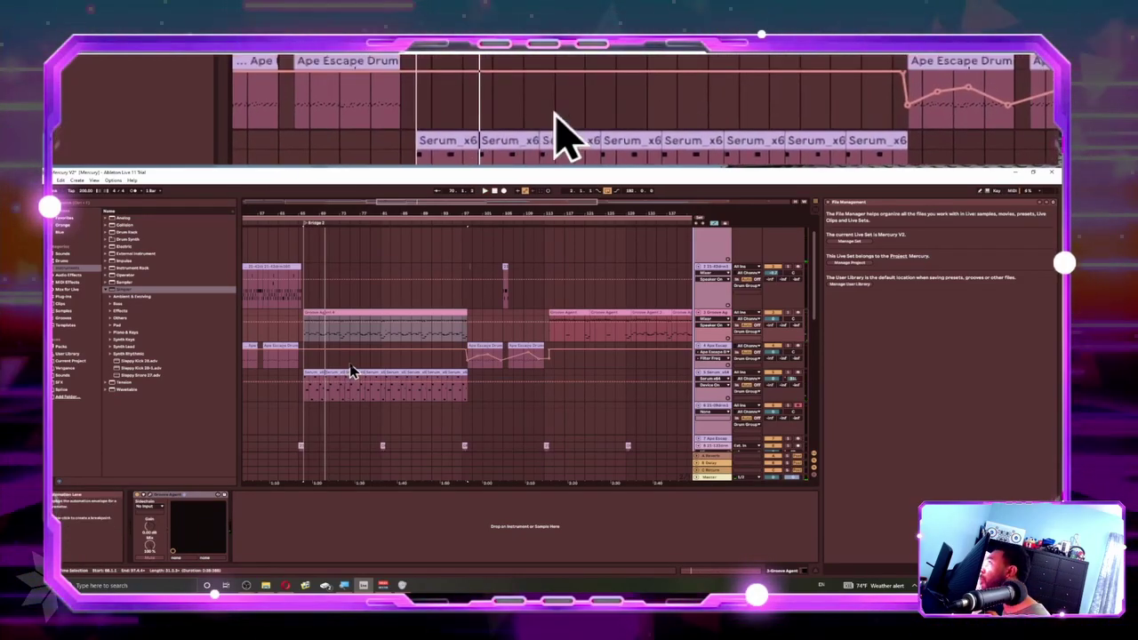
left_click(334, 370)
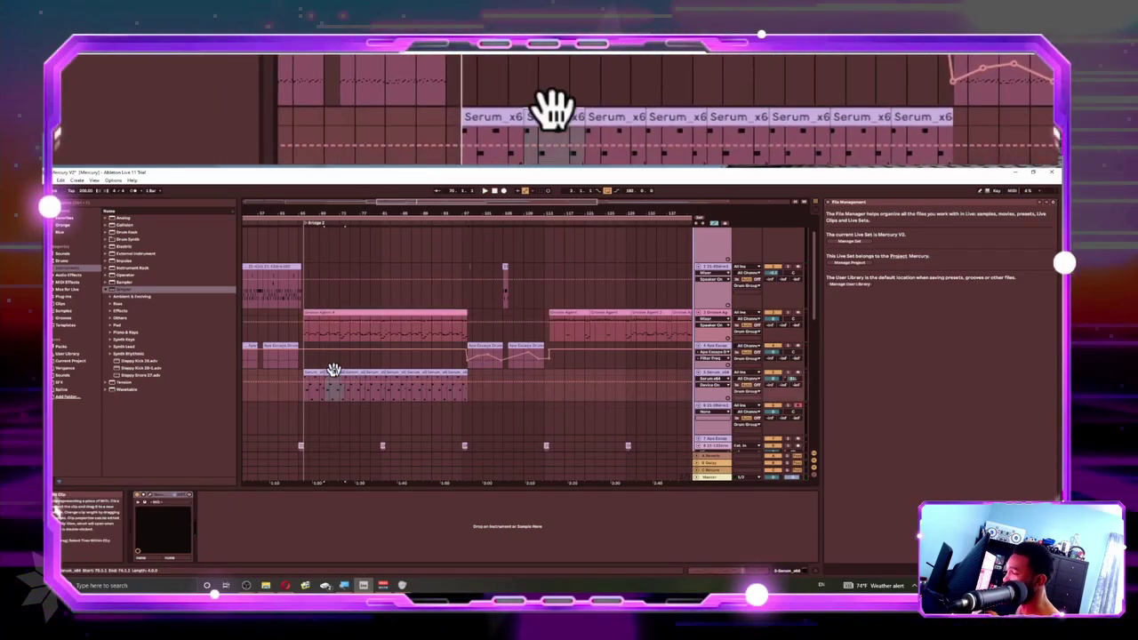
- Open the Serum synth on track 5 and position its window over the middle of the arrangement
scroll(335, 374, "down", 3)
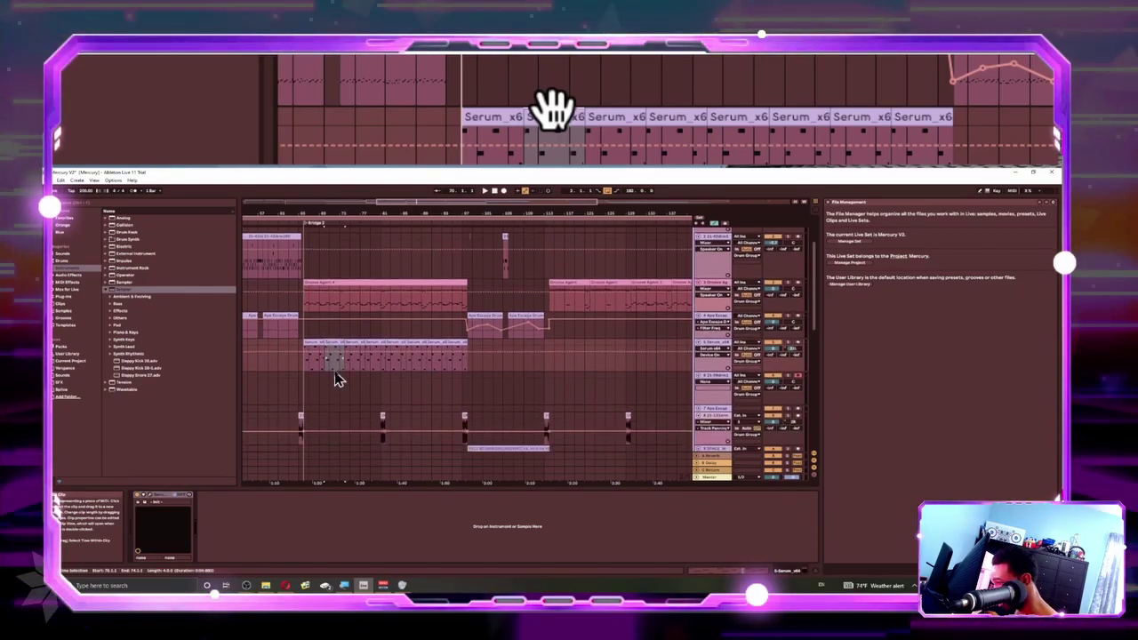
scroll(334, 372, "down", 2)
scroll(334, 360, "up", 3)
scroll(324, 329, "left", 1)
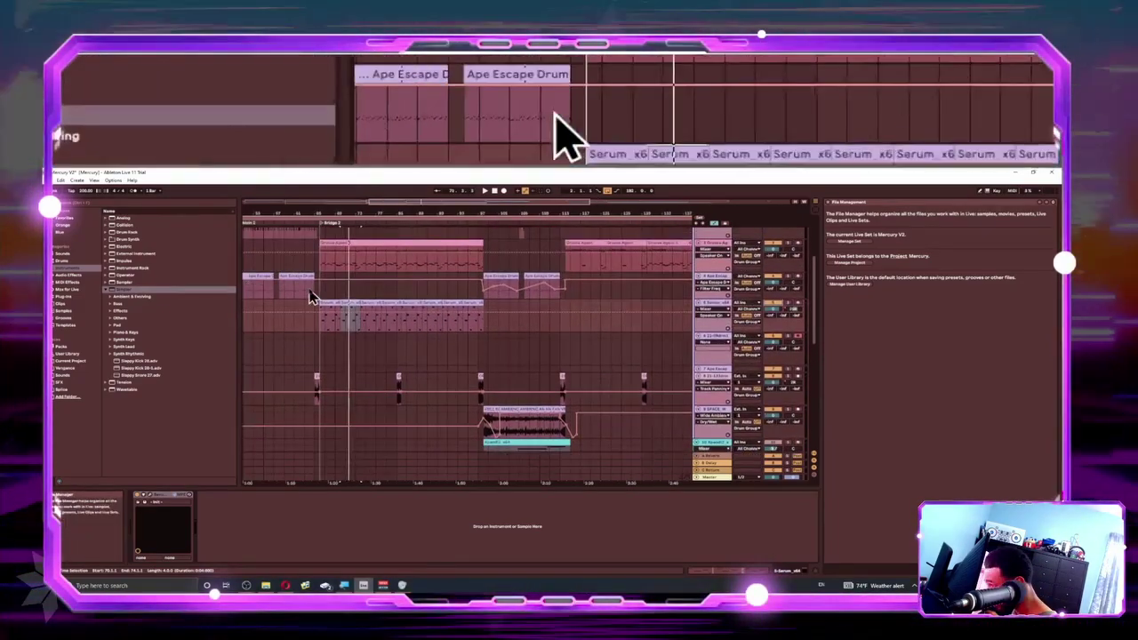
left_click(151, 500)
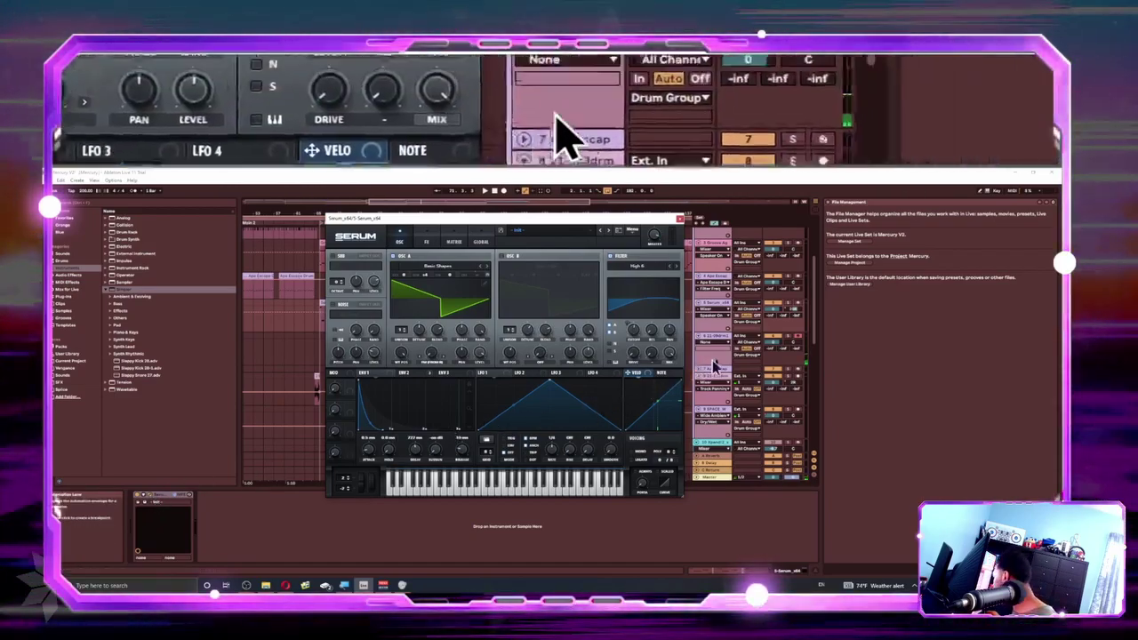
left_click_drag(560, 222, 372, 369)
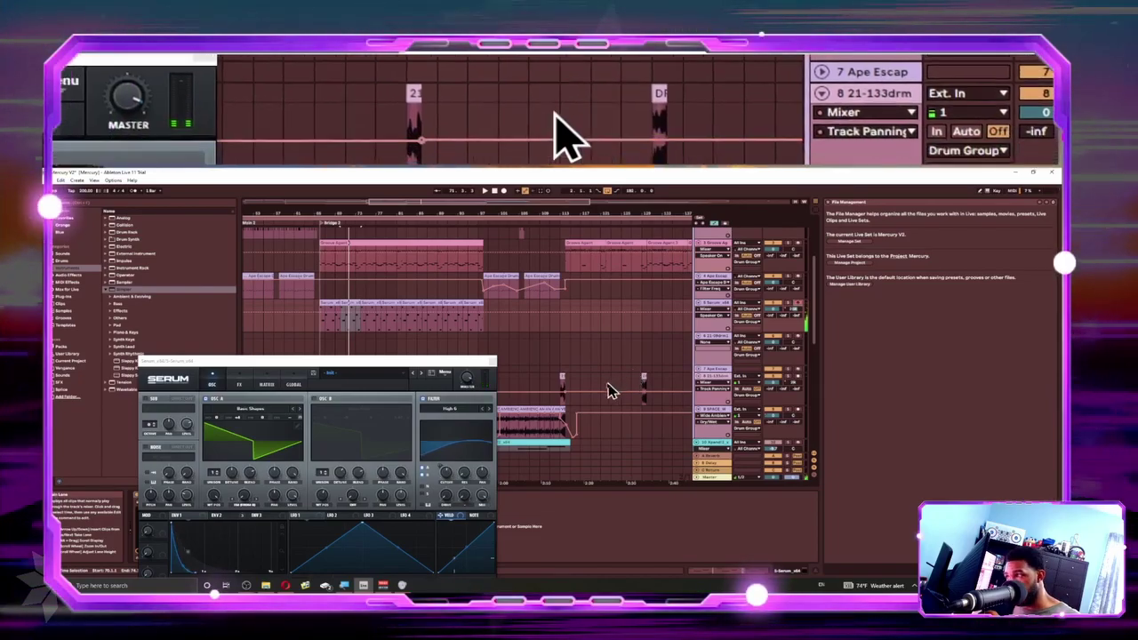
left_click_drag(287, 367, 459, 255)
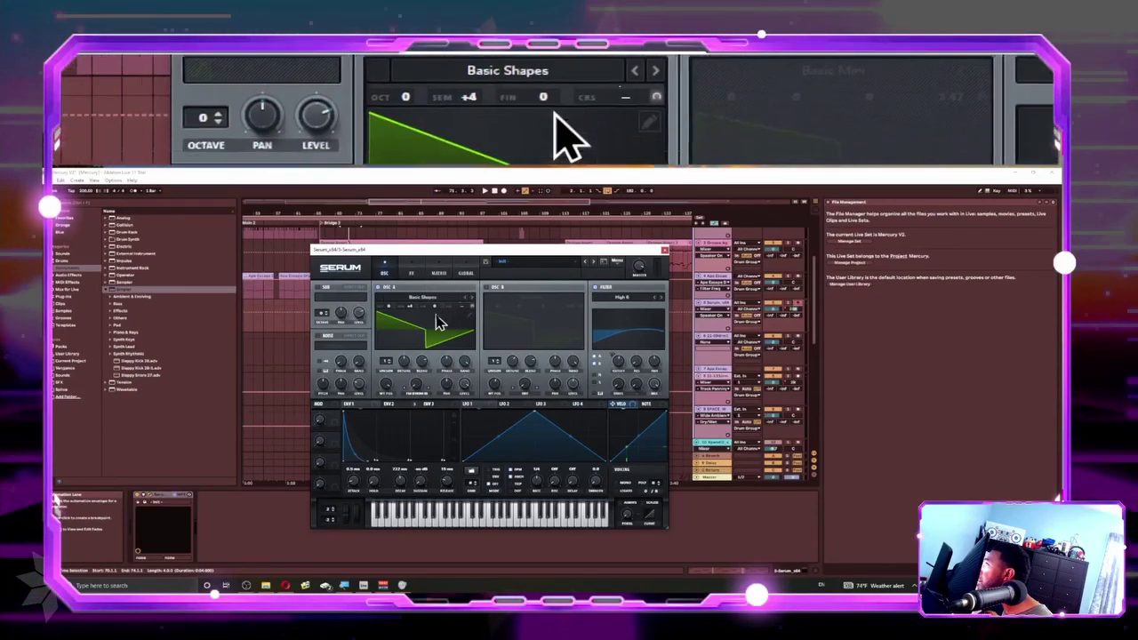
- Examine oscillator A's Basic Shapes wavetable in 3D and 2D view, its coarse pitch control and the ENV 2 envelope in Serum
left_click(439, 342)
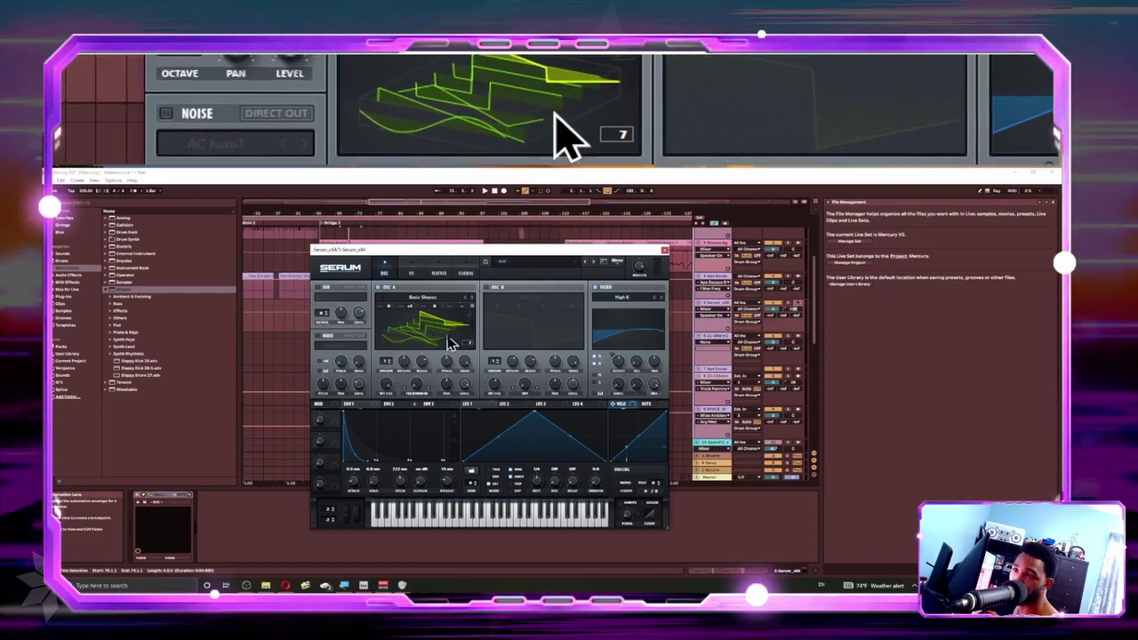
left_click(449, 342)
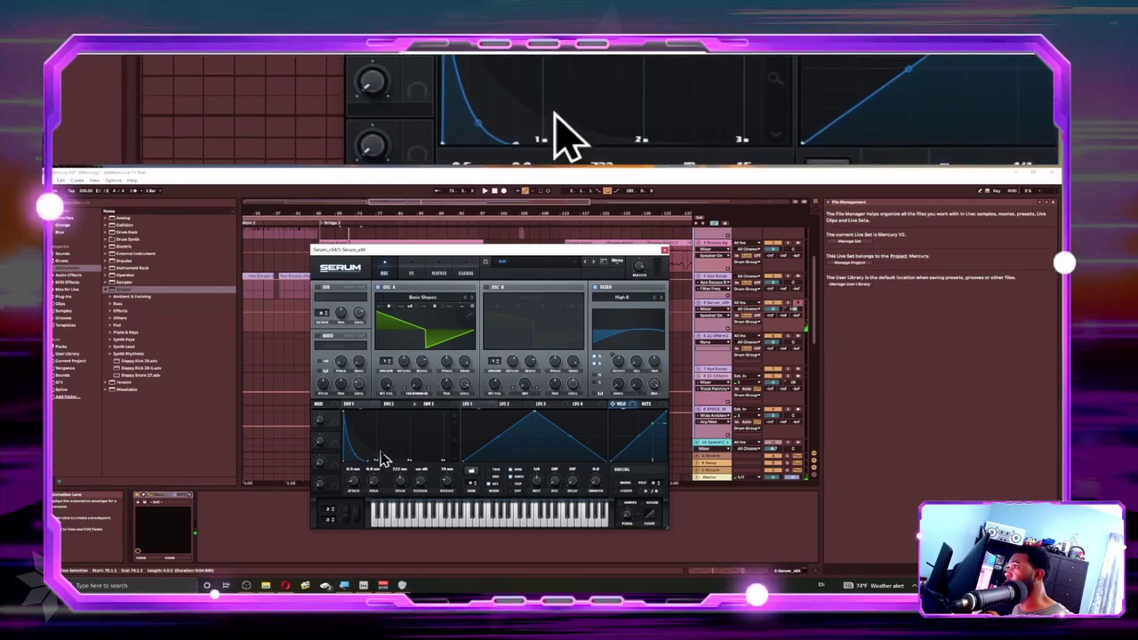
right_click(464, 311)
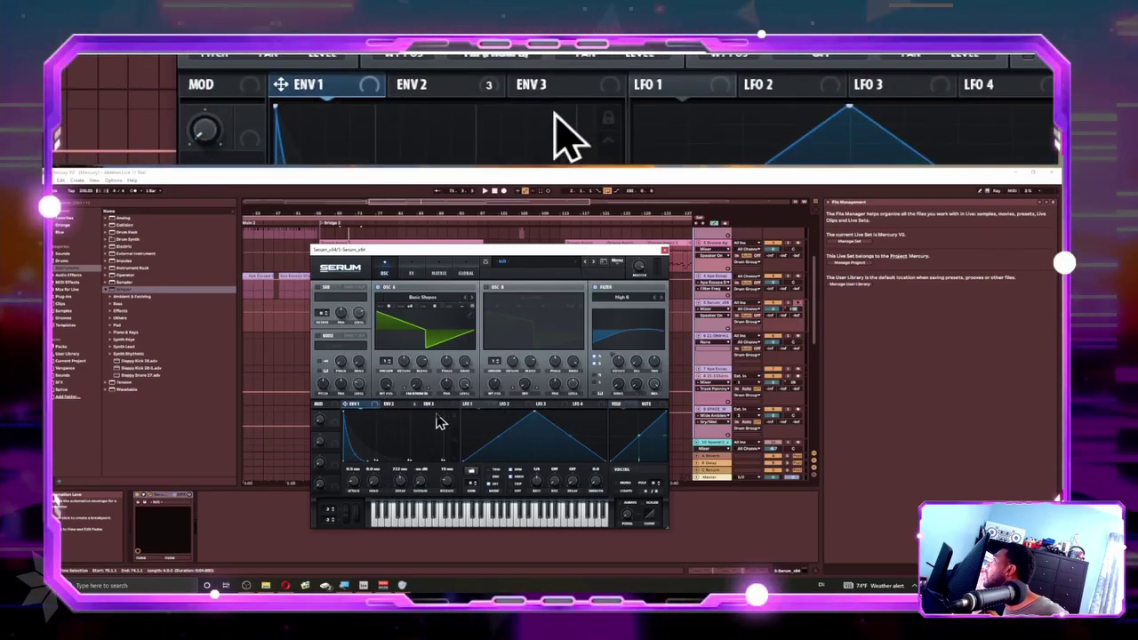
left_click(410, 413)
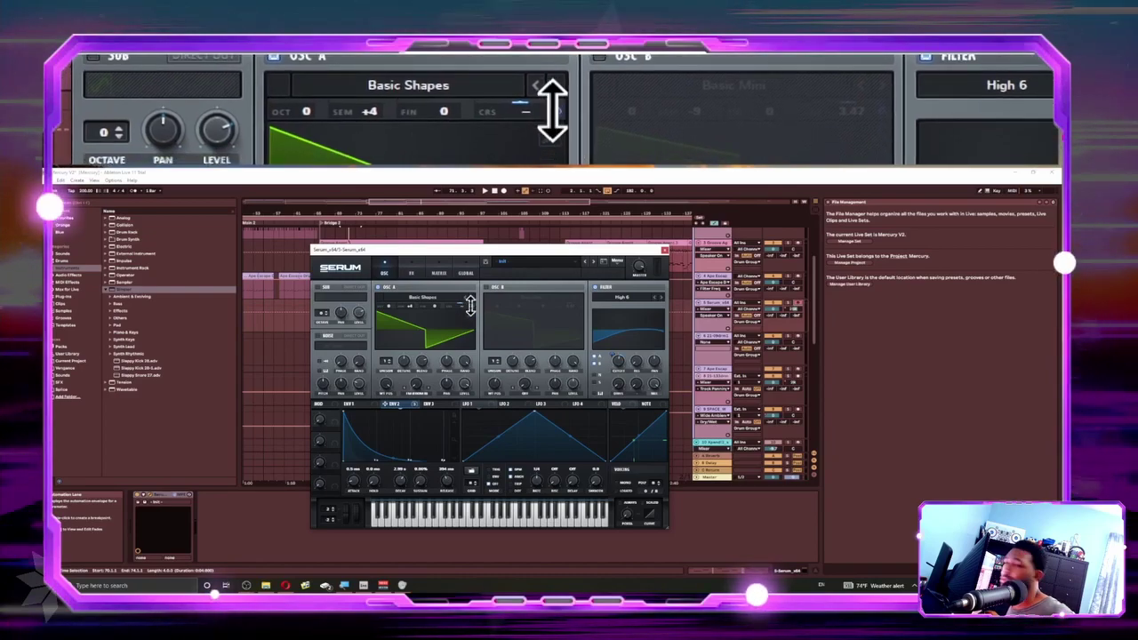
right_click(470, 305)
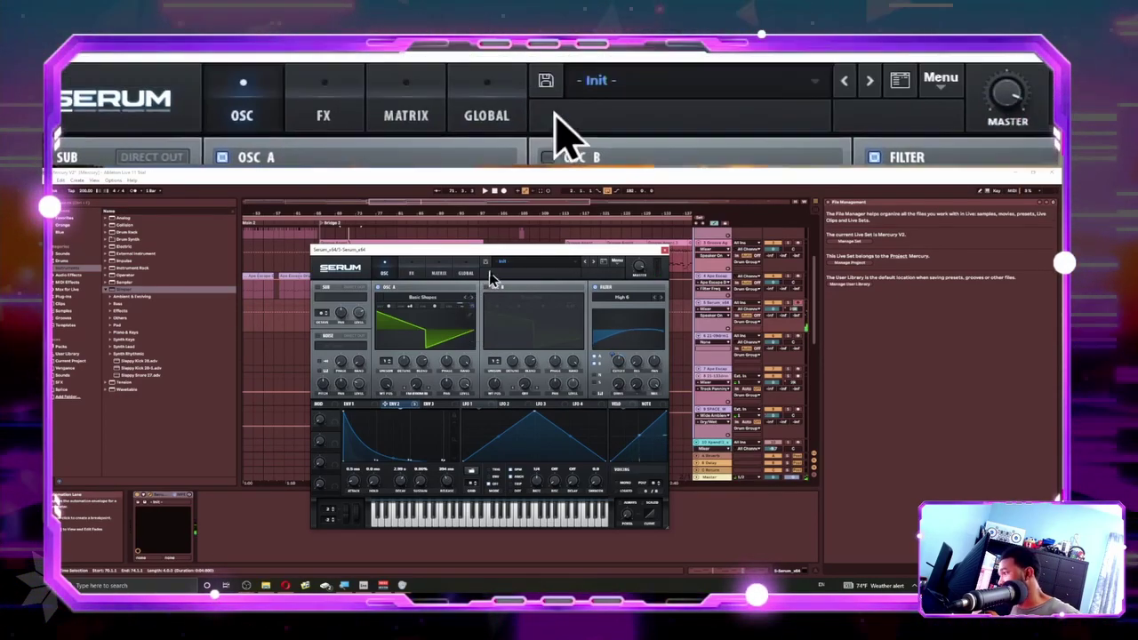
left_click_drag(502, 260, 544, 320)
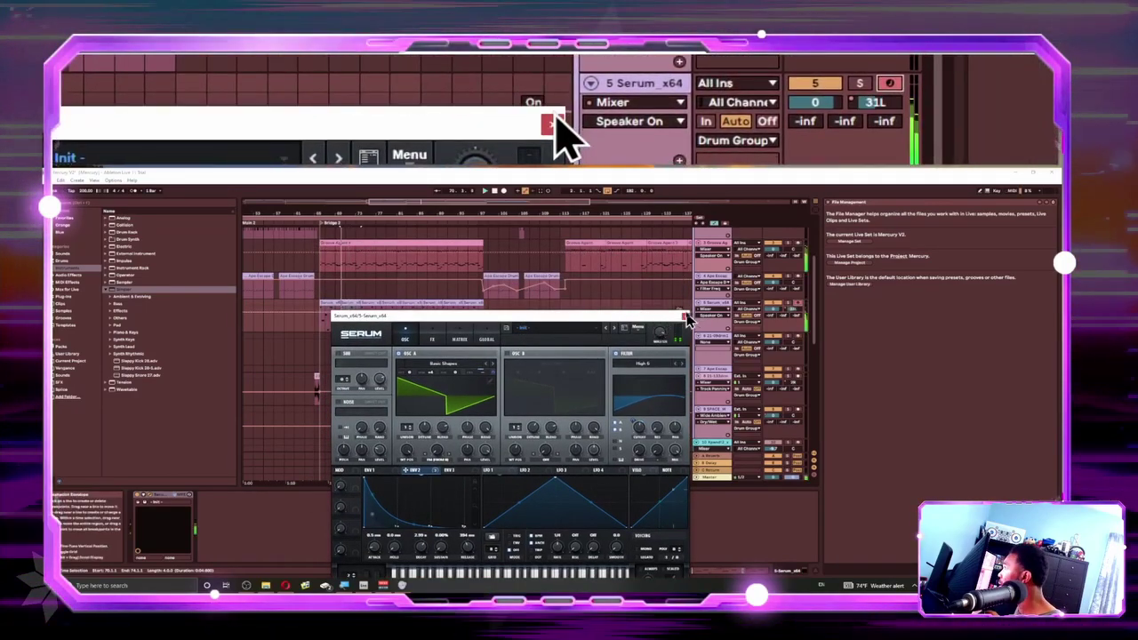
- Close Serum, display track 5's panning automation in the arrangement and play the Serum pattern
left_click(685, 317)
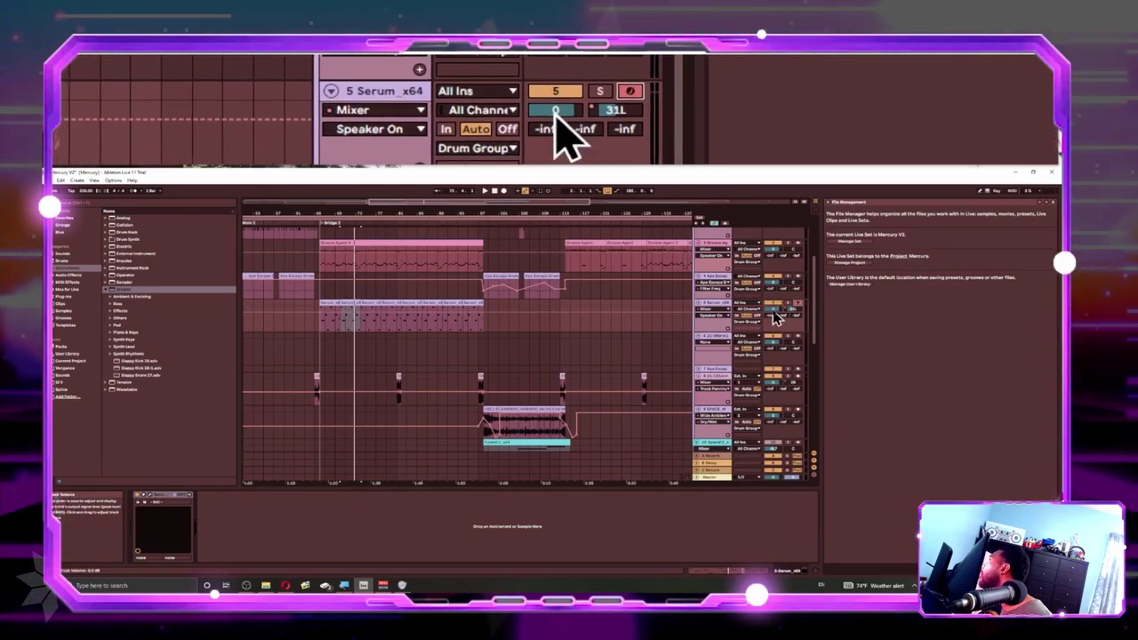
left_click(797, 316)
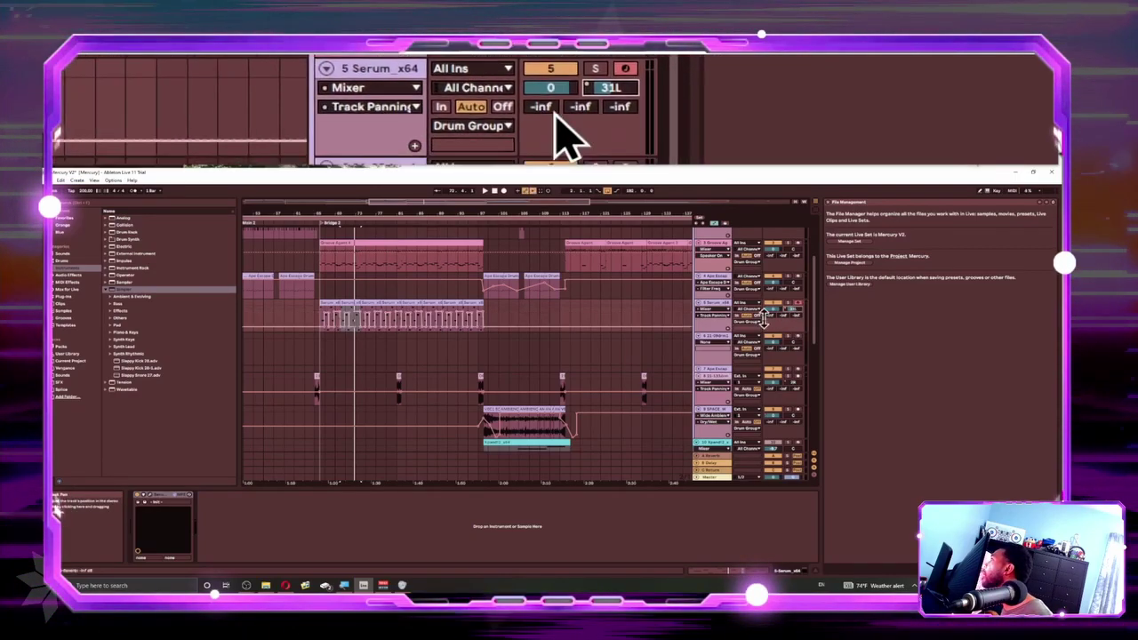
key("space")
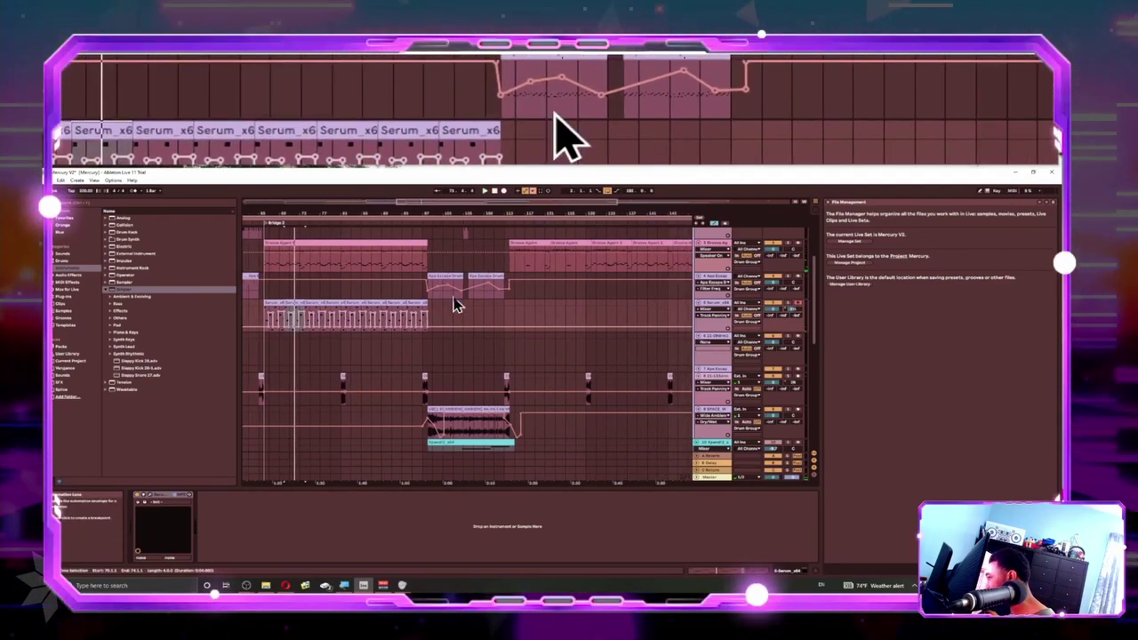
- Select the Groove Agent clip starting at bar 114 and play the arrangement from there
scroll(495, 267, "right", 10)
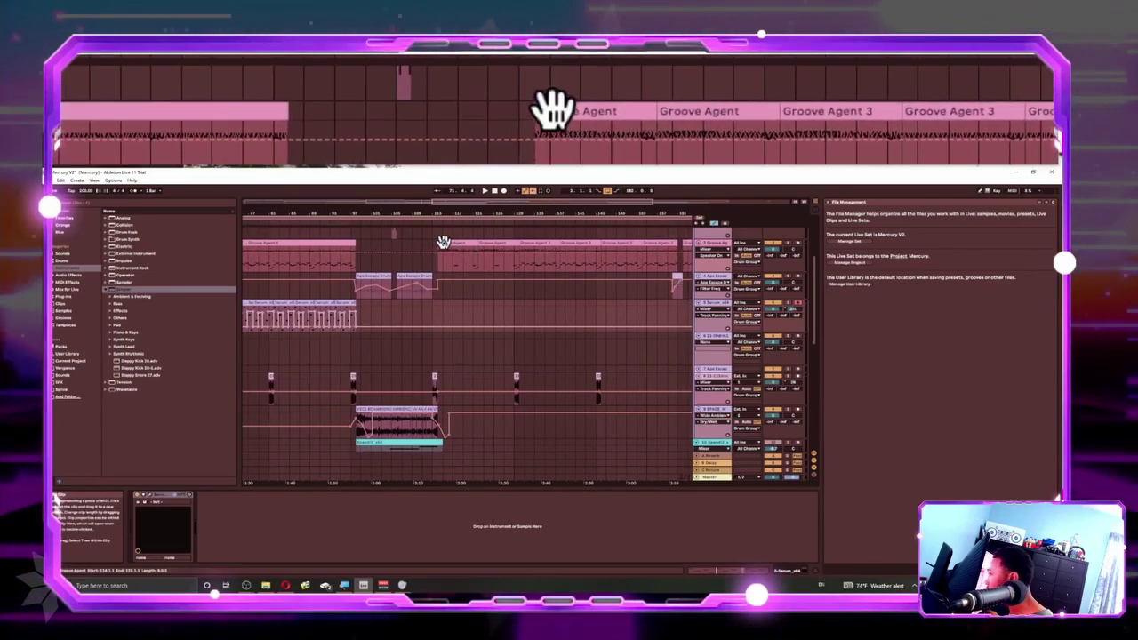
left_click(455, 245)
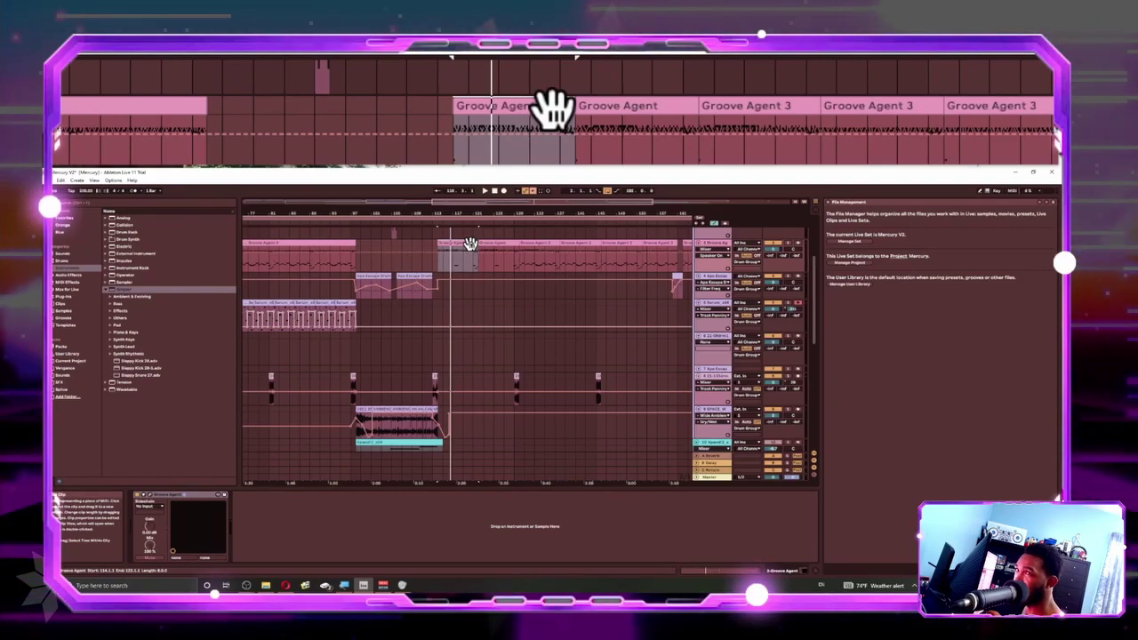
key("space")
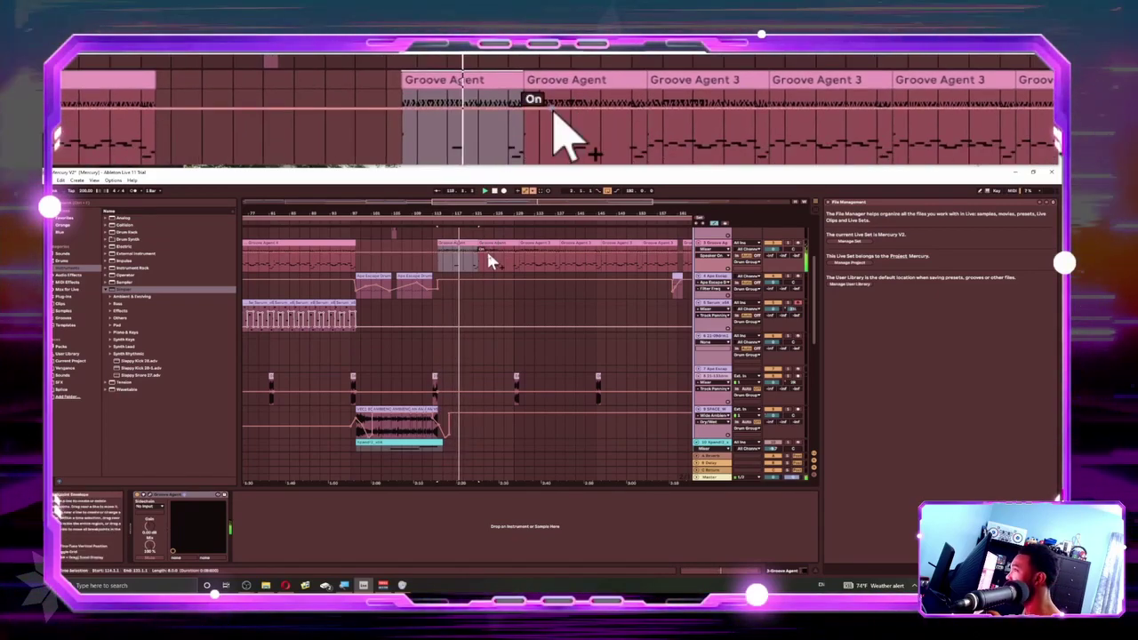
- Select the first Serum clip under Bridge 1 on track 21 and open that track's Serum synth
scroll(489, 258, "up", 1)
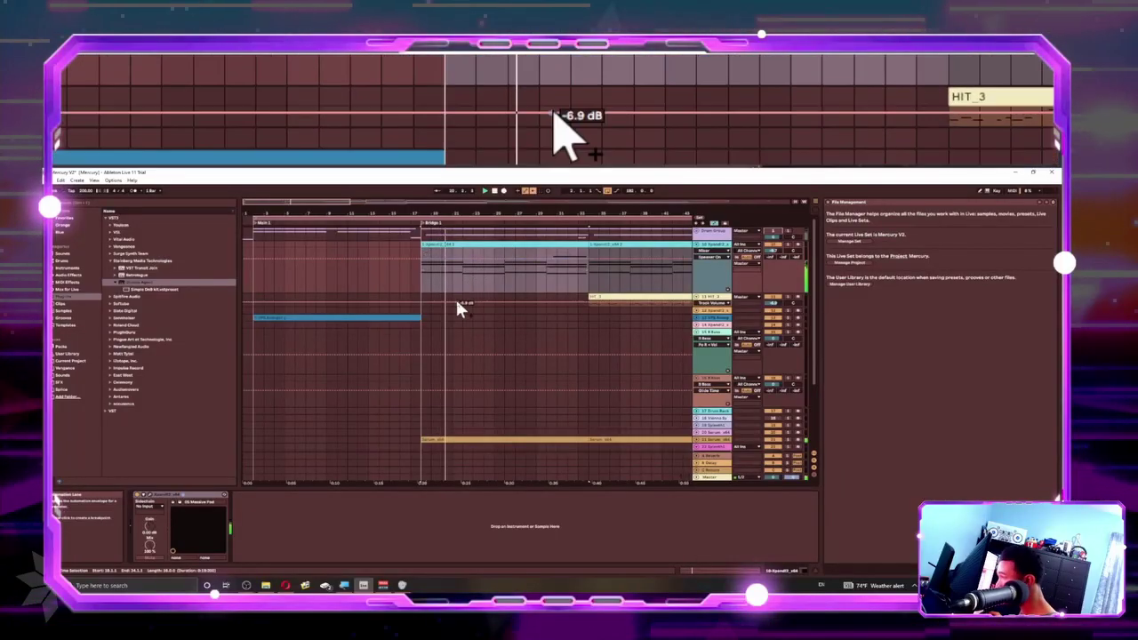
scroll(460, 310, "down", 2)
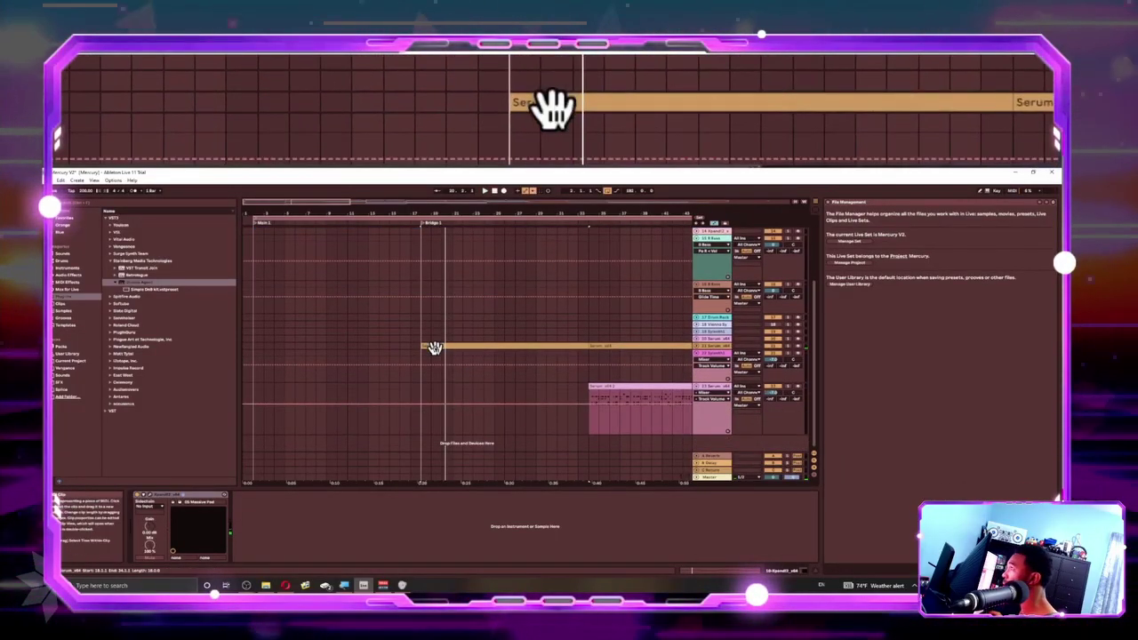
scroll(436, 351, "up", 4)
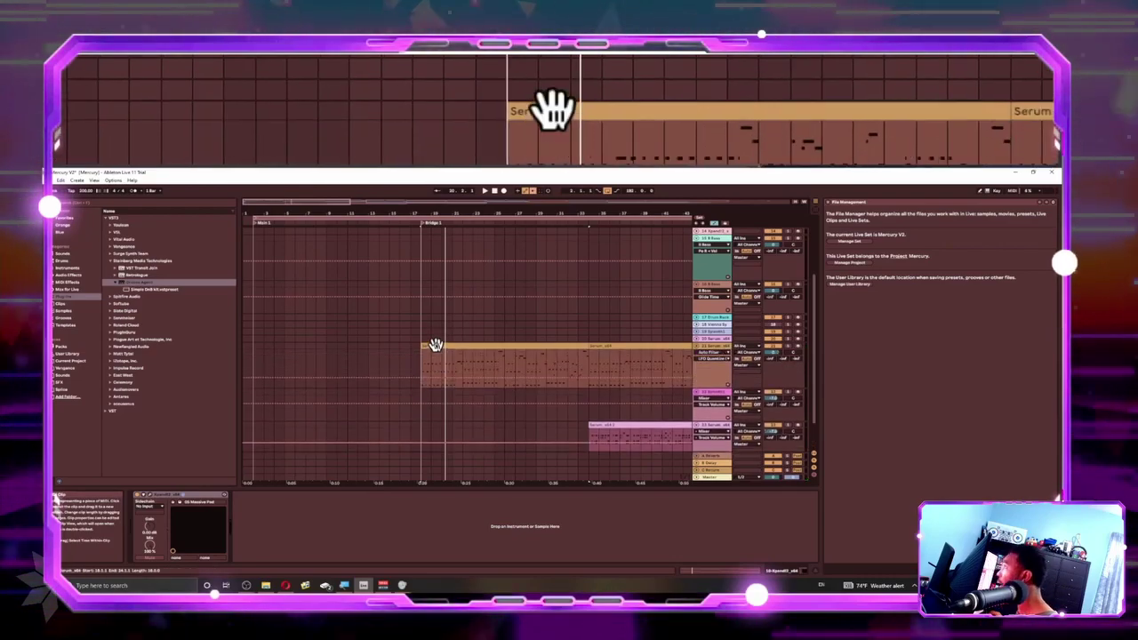
left_click(438, 345)
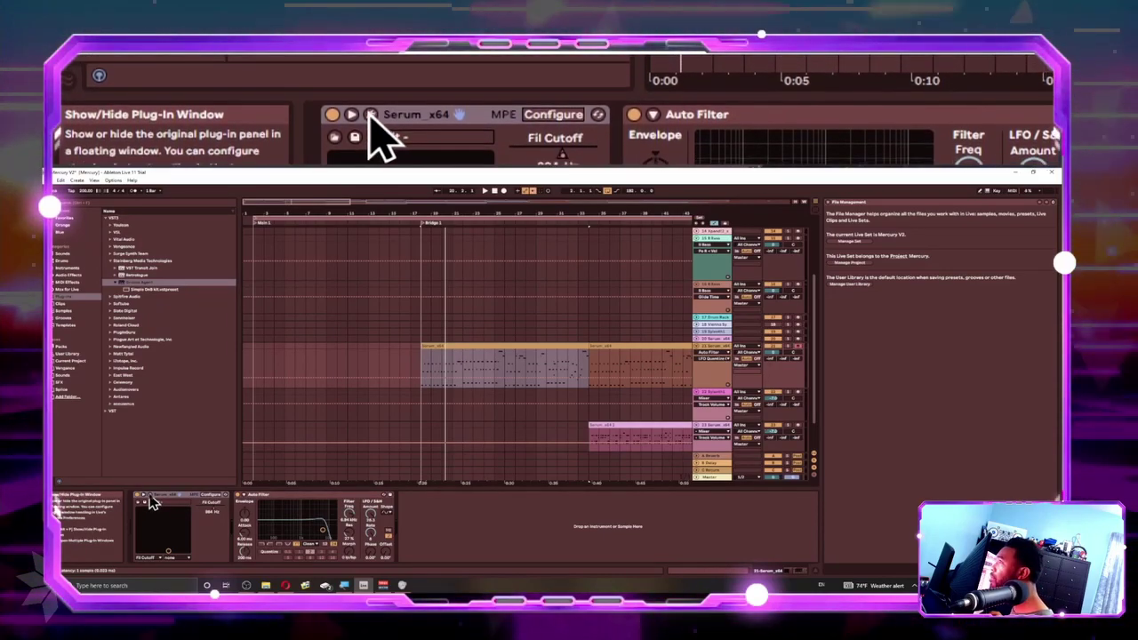
left_click(150, 498)
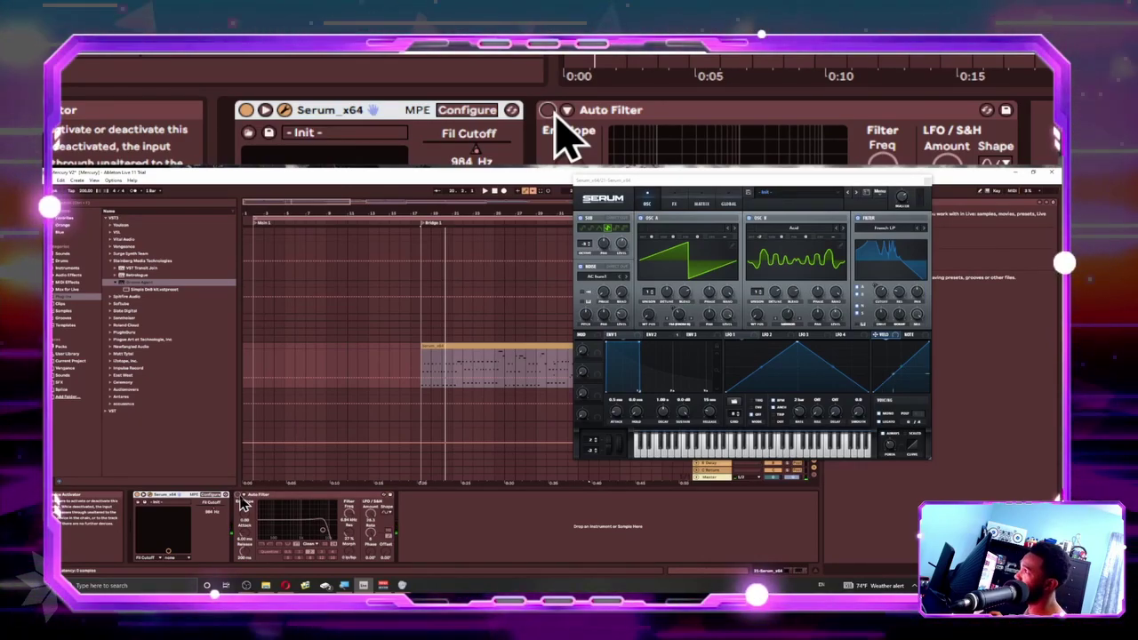
- Toggle the Auto Filter device on track 21 and close the Serum window
left_click(240, 496)
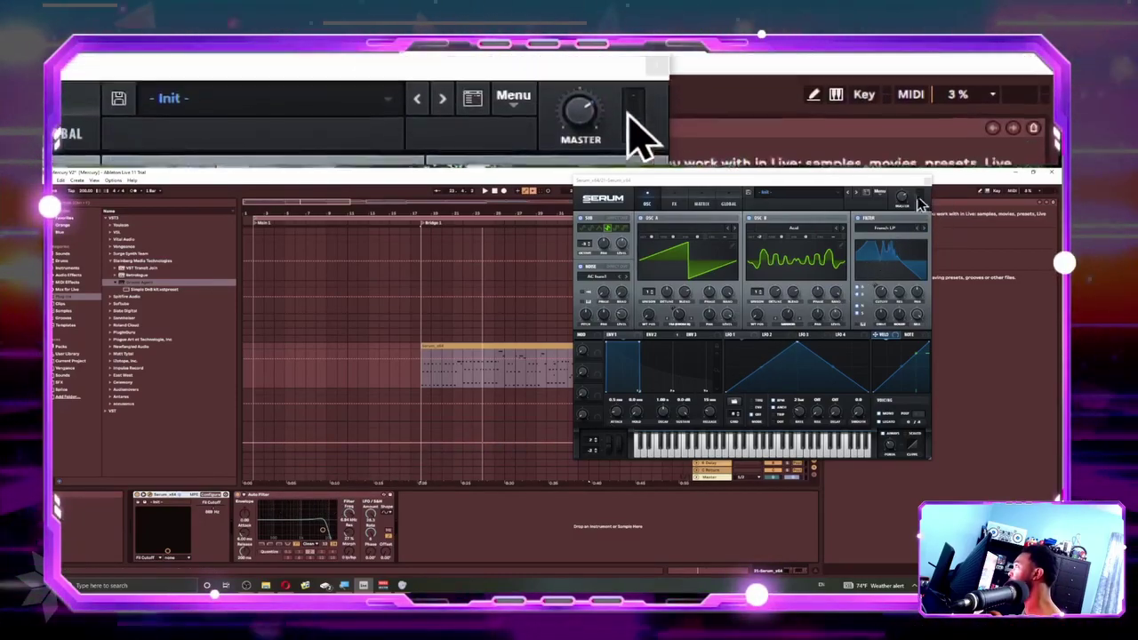
left_click(927, 183)
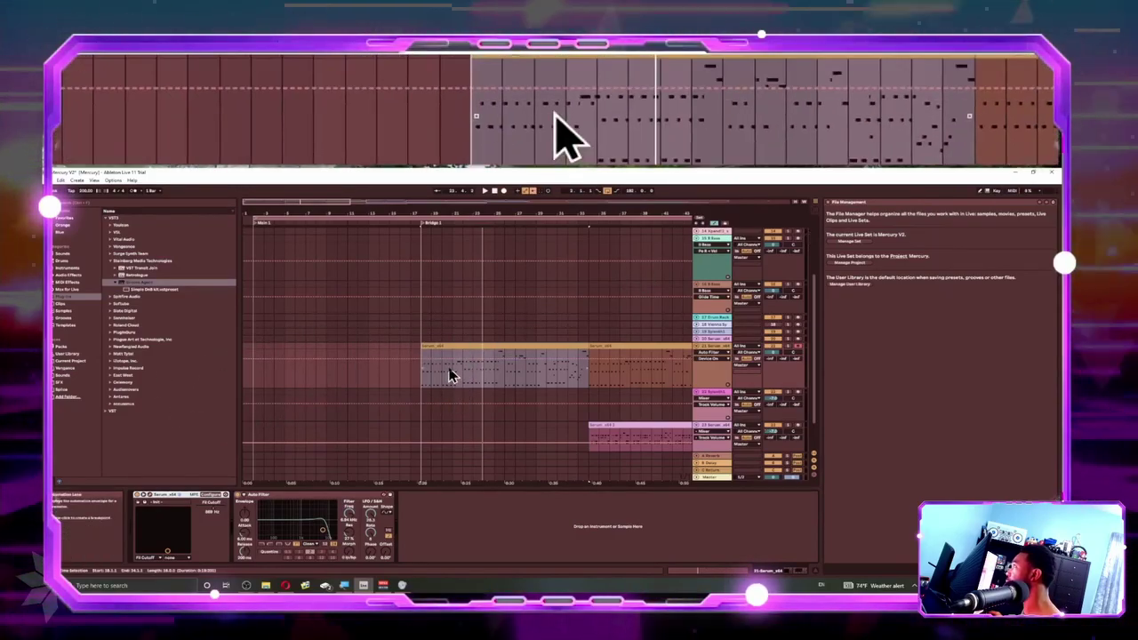
- Select the Bridge 1 Xpand!2 clip on track 10, open its Xpand!2 synth and arm the track
scroll(464, 283, "up", 1)
scroll(465, 283, "down", 2)
scroll(434, 317, "up", 3)
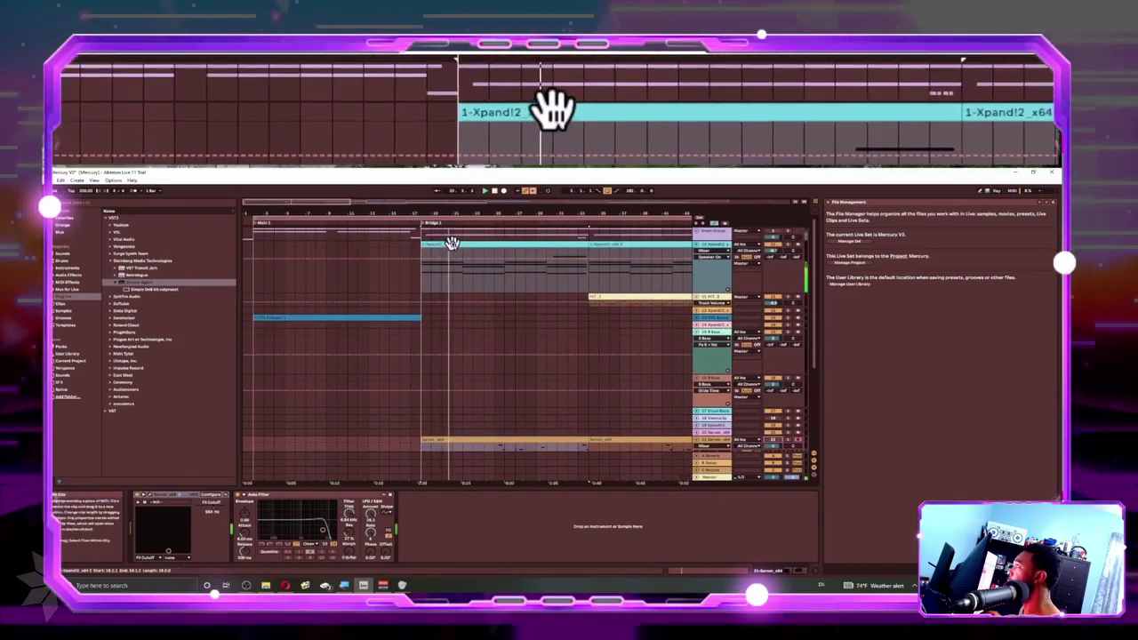
key("space")
left_click(452, 244)
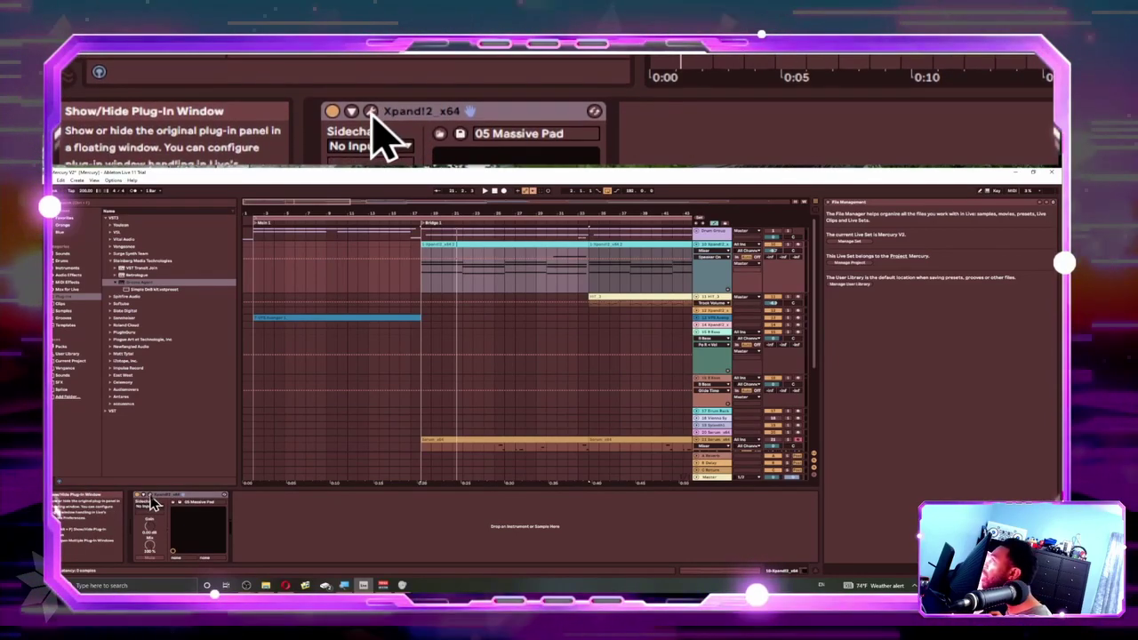
left_click(151, 498)
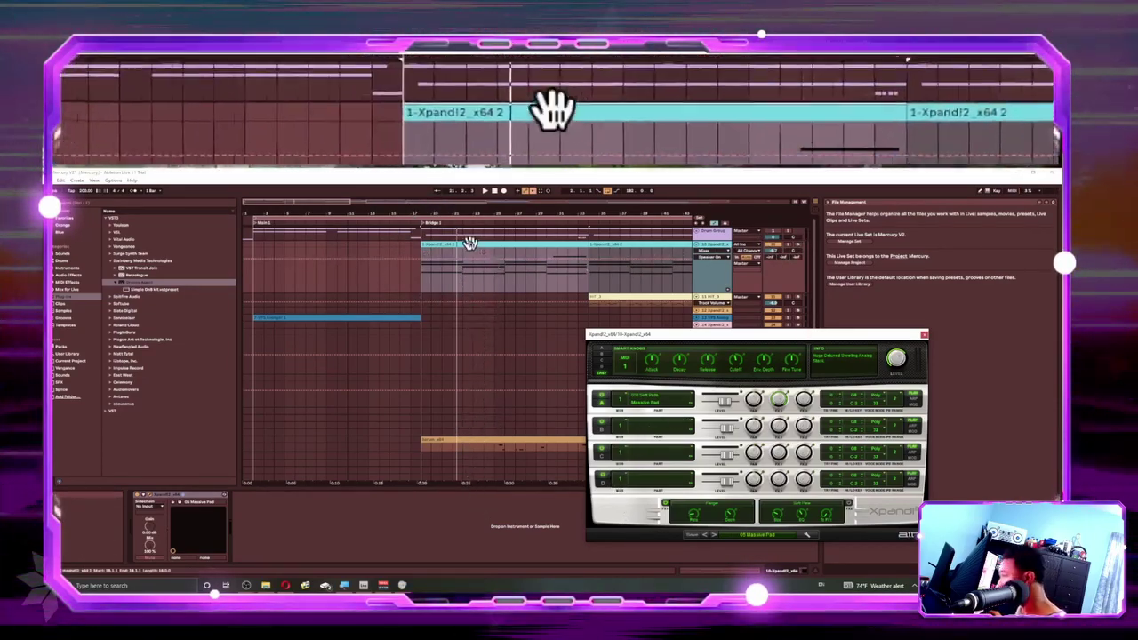
left_click(799, 252)
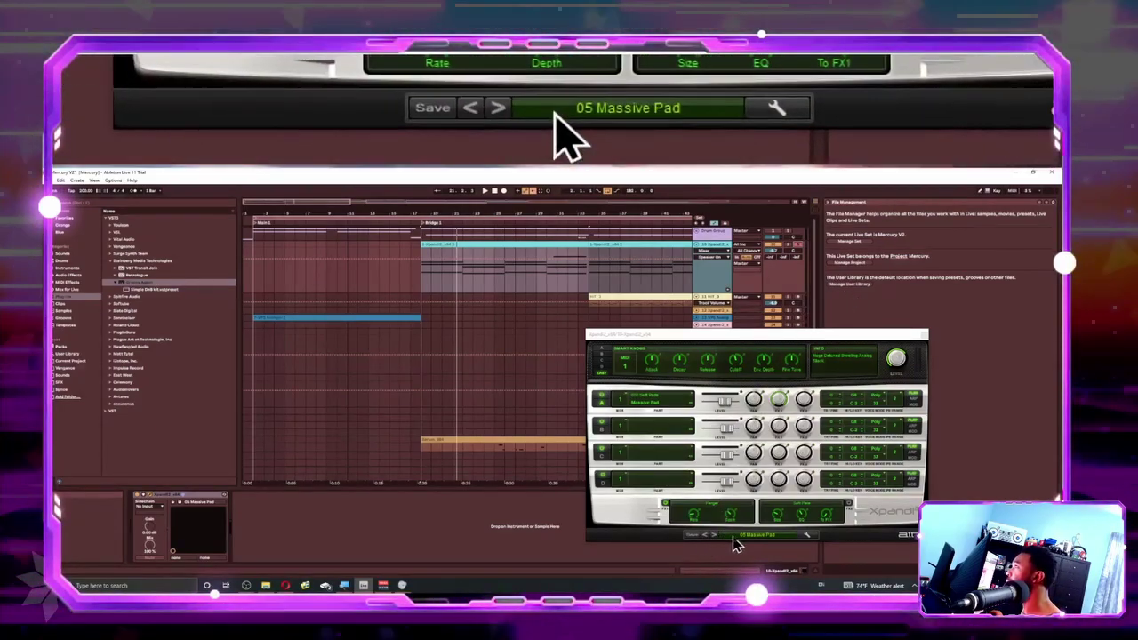
- Browse Xpand!2's preset categories, including Organs, Mallets and Loops, without loading a preset, and close the synth
left_click(736, 542)
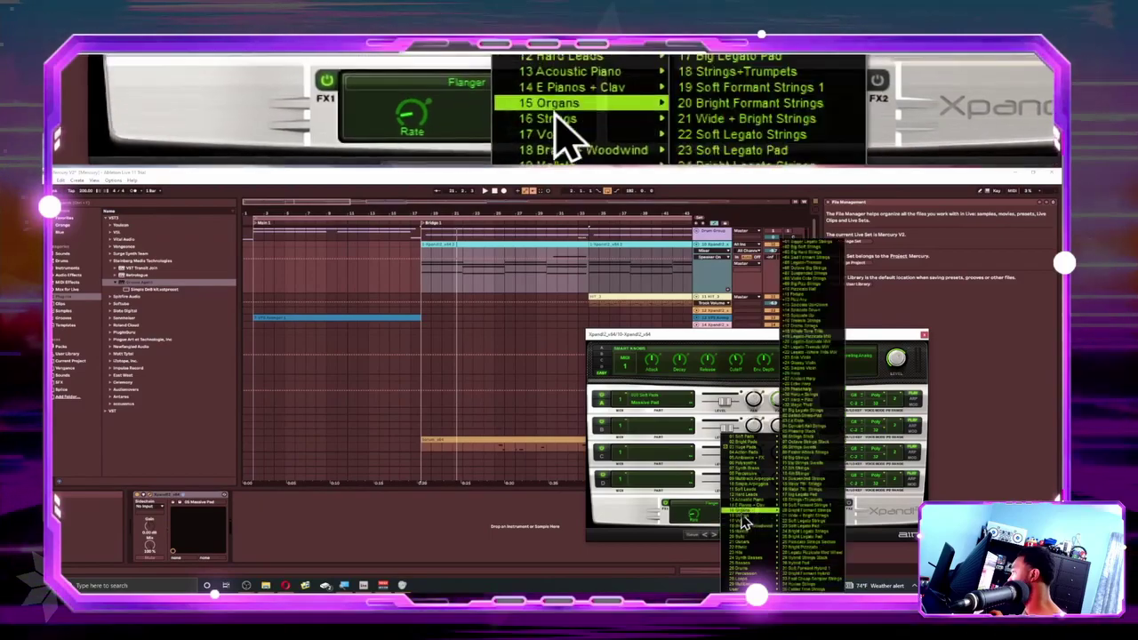
mouse_move(739, 500)
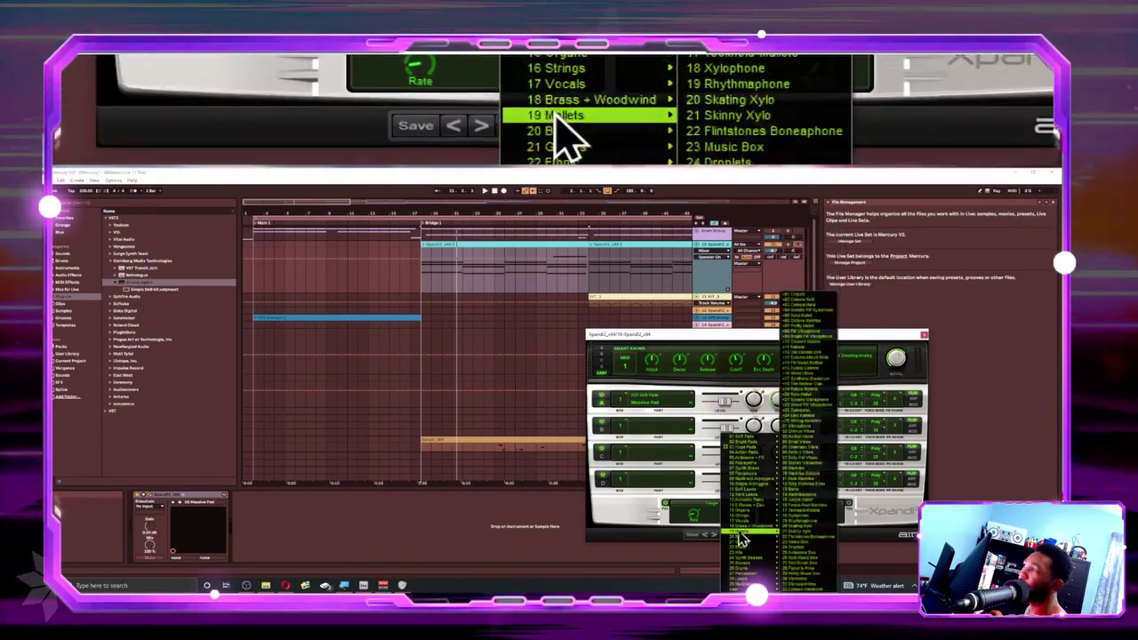
mouse_move(739, 567)
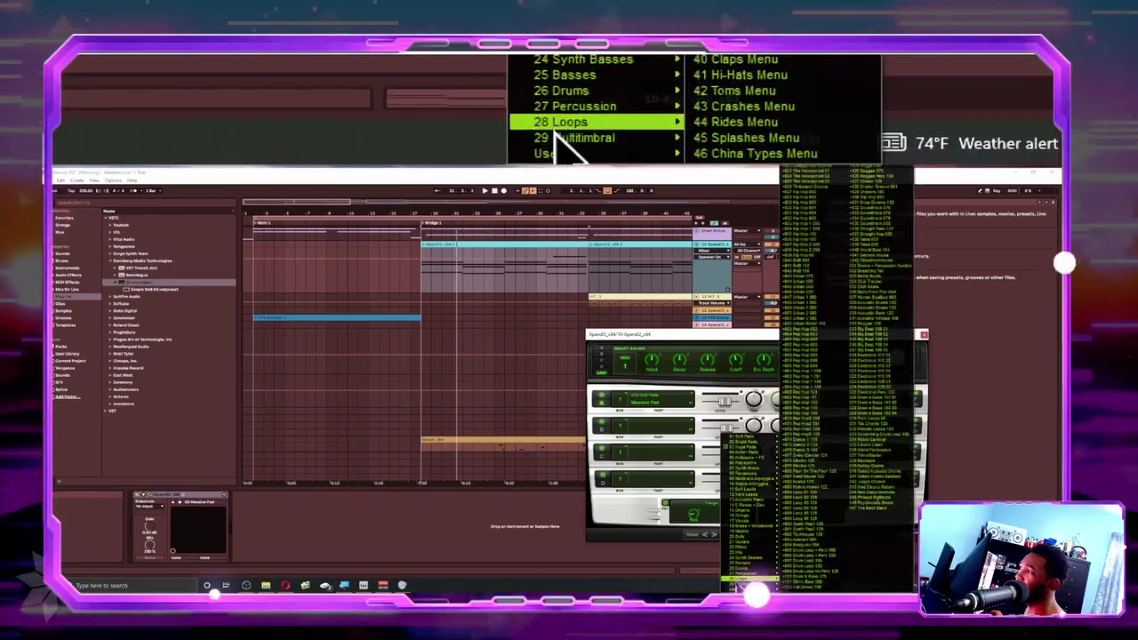
left_click(622, 525)
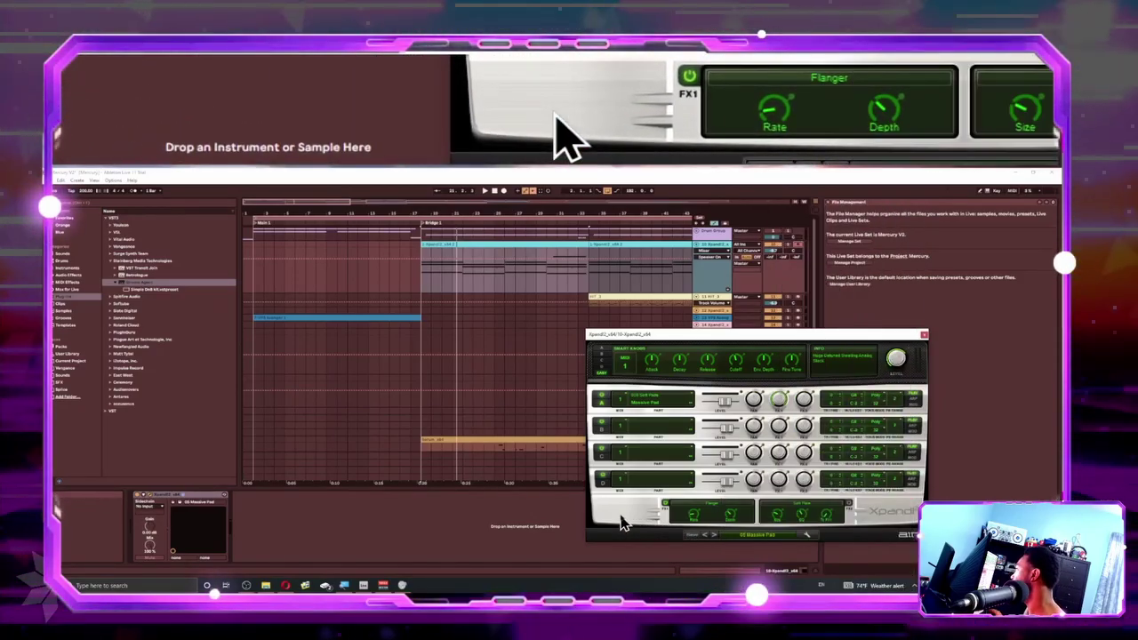
left_click(924, 337)
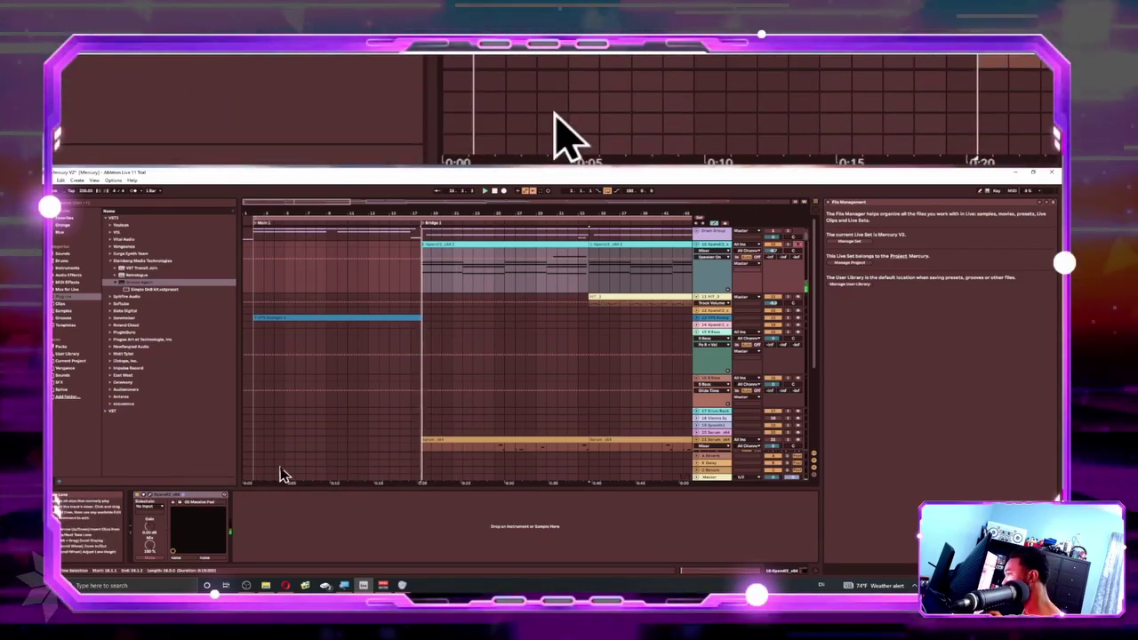
- Solo the HIT_3 track and play its clip in the second half of Bridge 1
key("space")
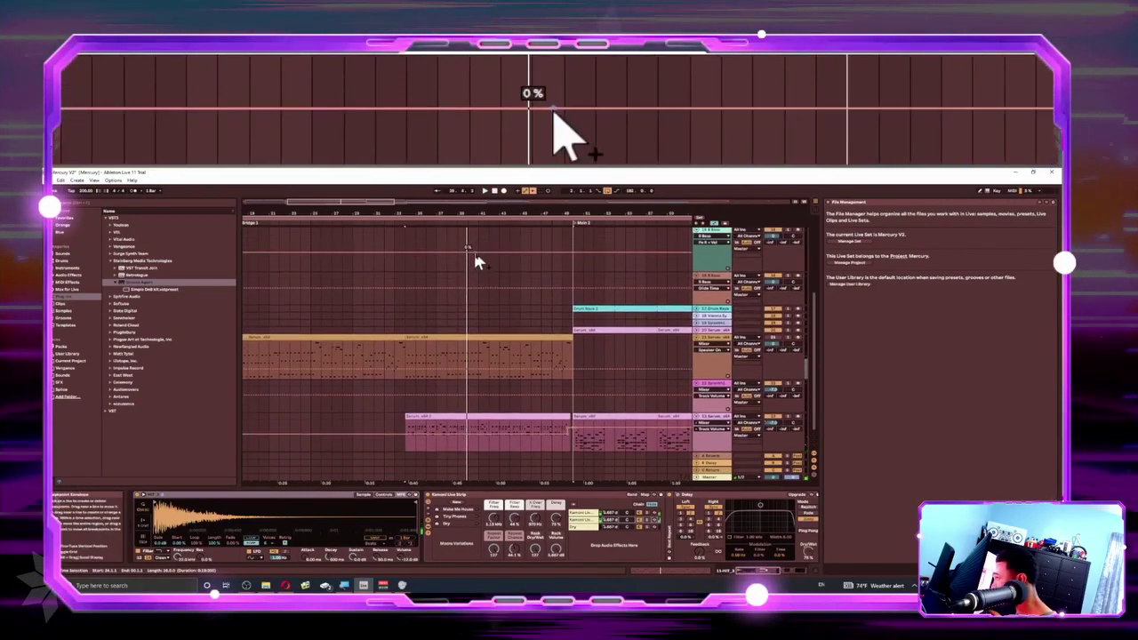
scroll(475, 261, "up", 3)
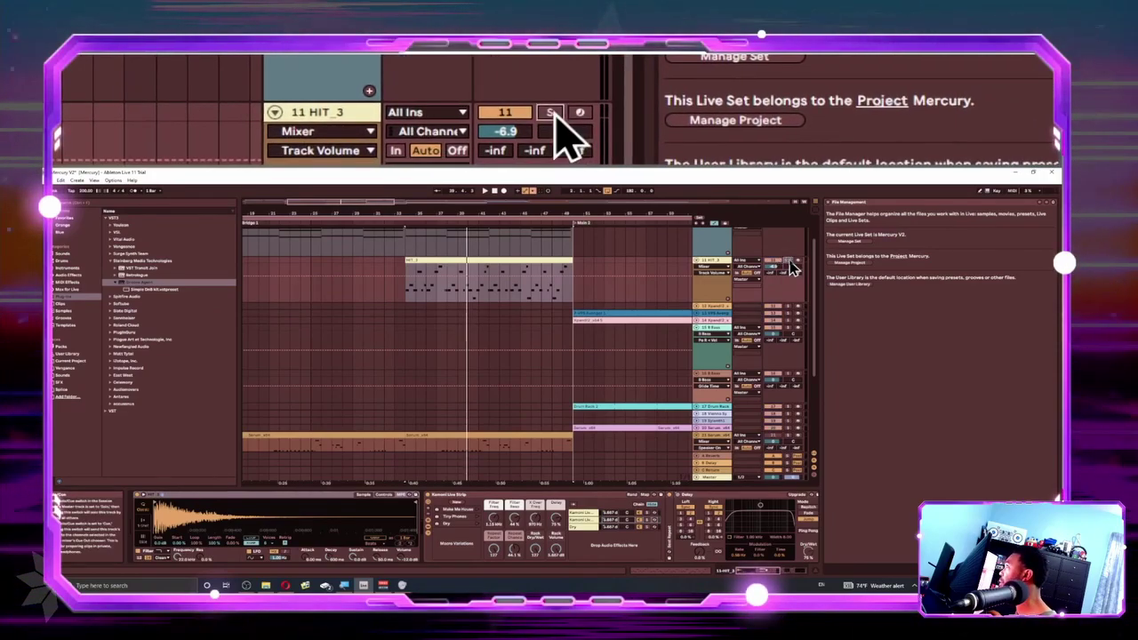
key("space")
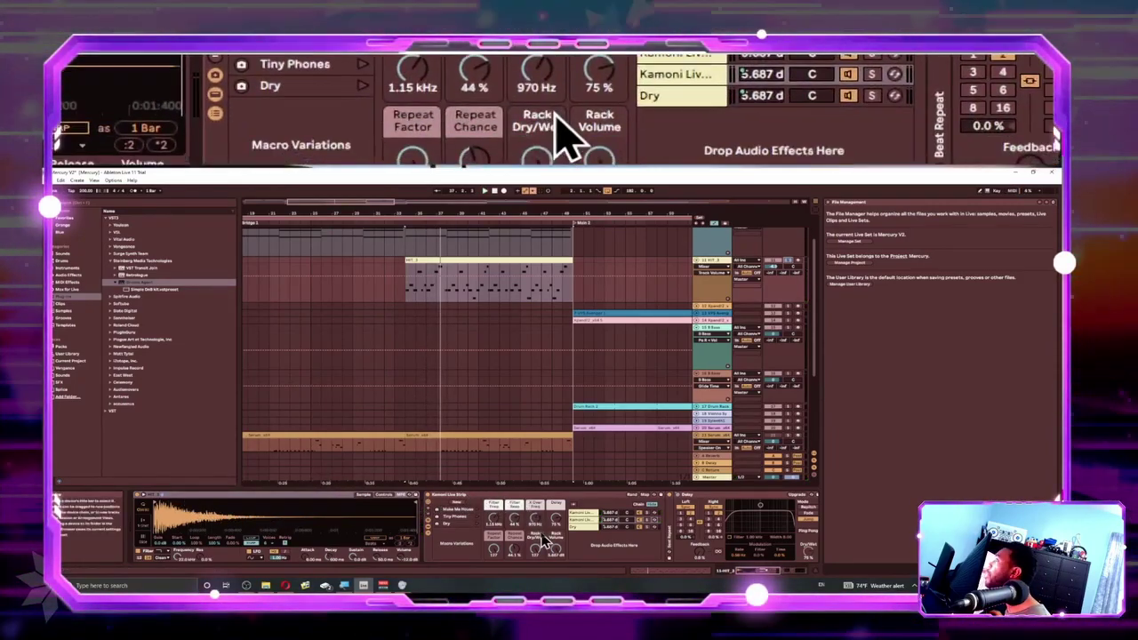
- Switch off the Kamoni Live Strip rack on HIT_3 and examine its Delay, Auto Filter and EQ Eight devices
left_click(428, 495)
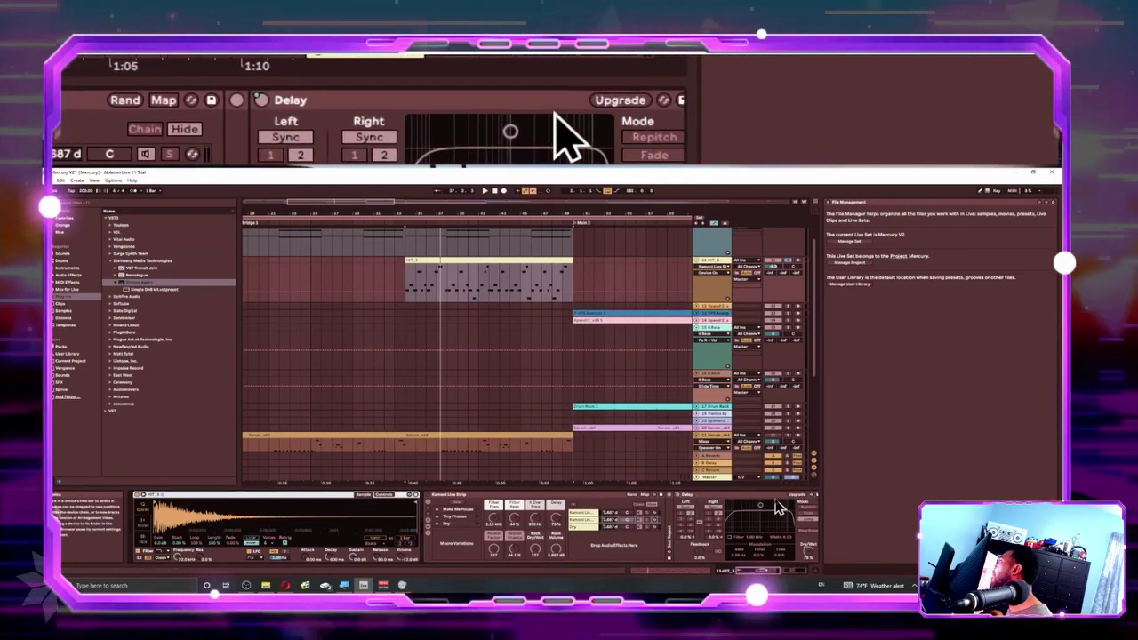
scroll(774, 499, "right", 1)
scroll(776, 505, "right", 5)
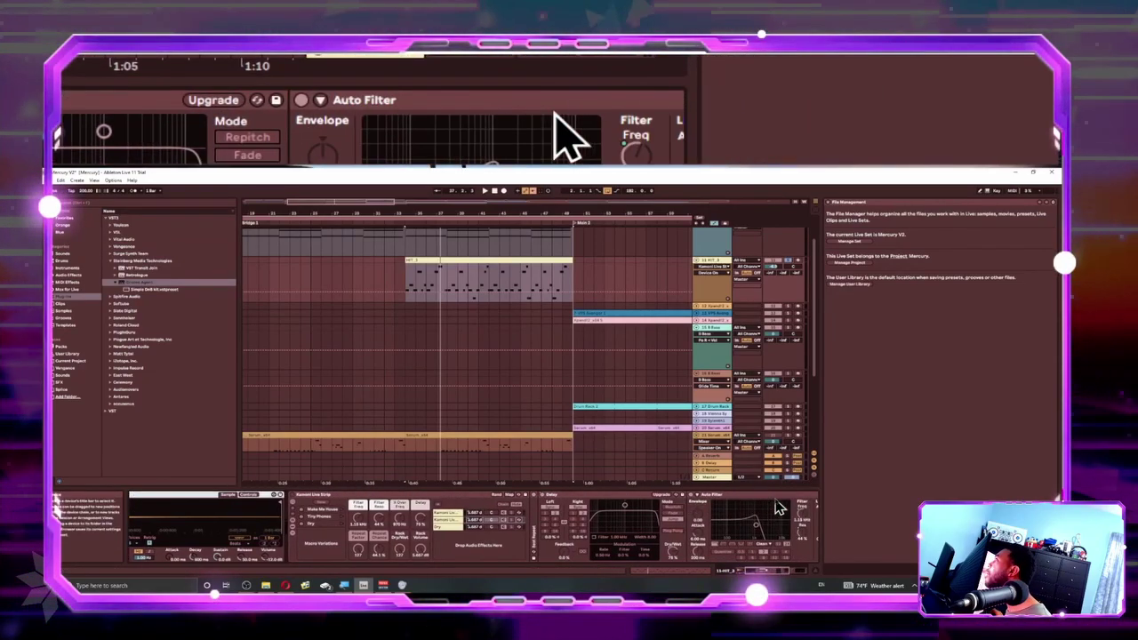
scroll(776, 505, "right", 4)
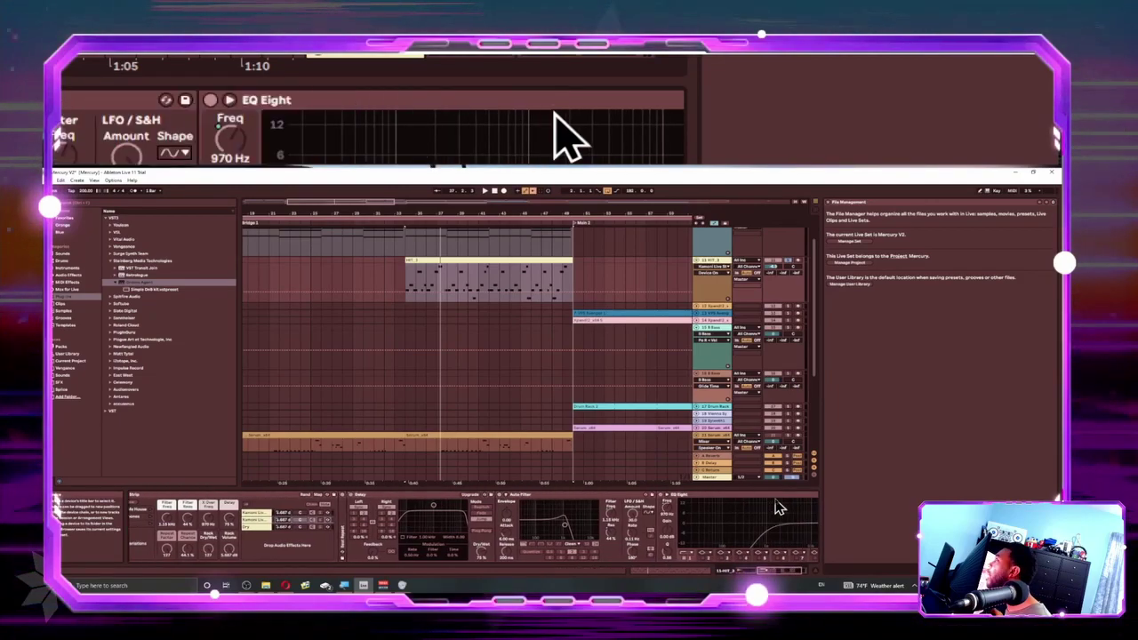
scroll(775, 505, "right", 2)
scroll(776, 505, "left", 5)
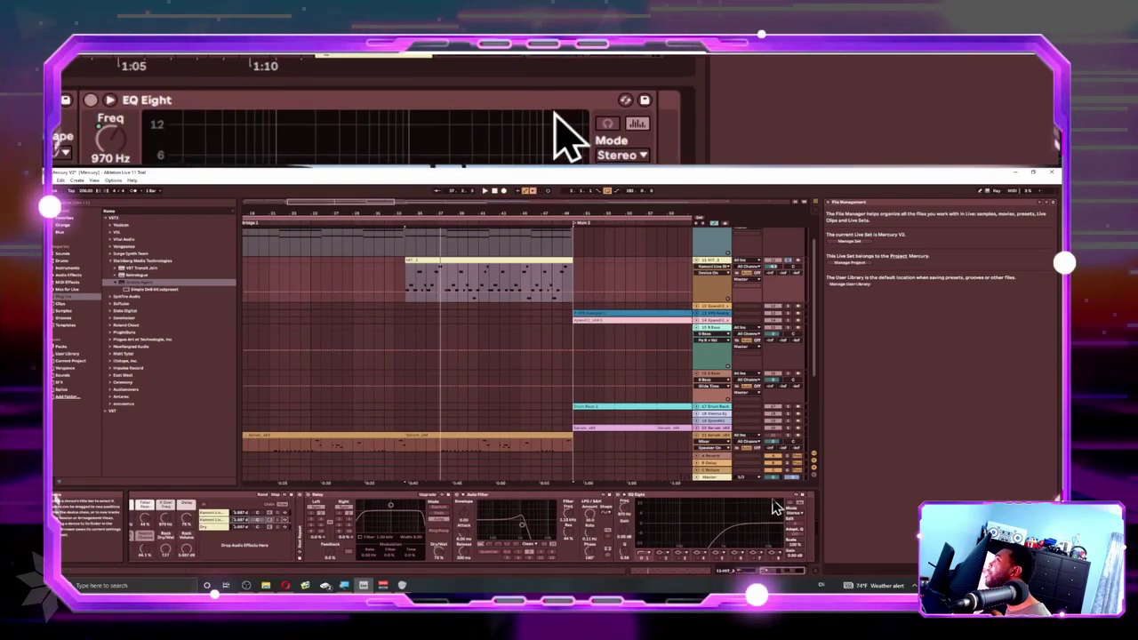
scroll(776, 505, "left", 3)
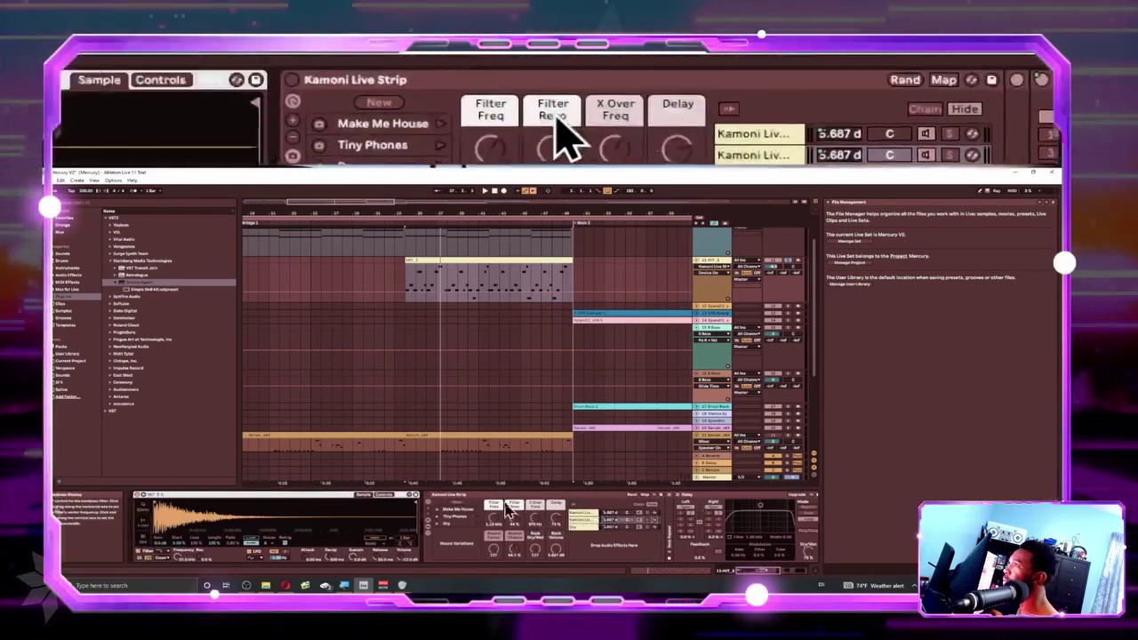
scroll(391, 486, "left", 2)
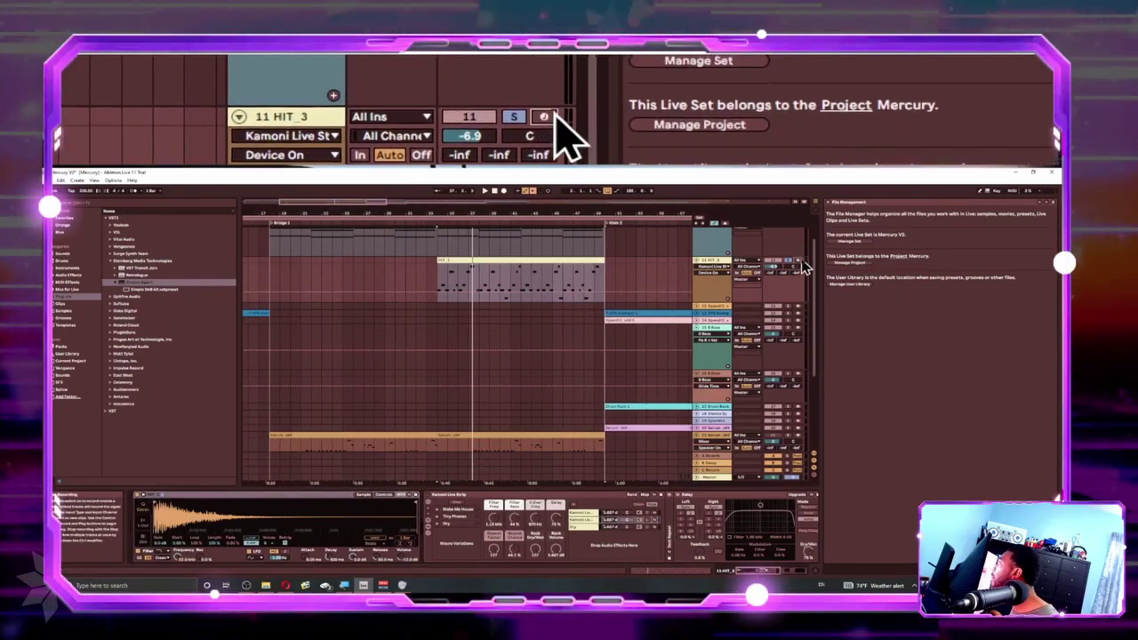
- Arm the HIT_3 track and play its clip with the Kamoni Live Strip rack active
left_click(797, 267)
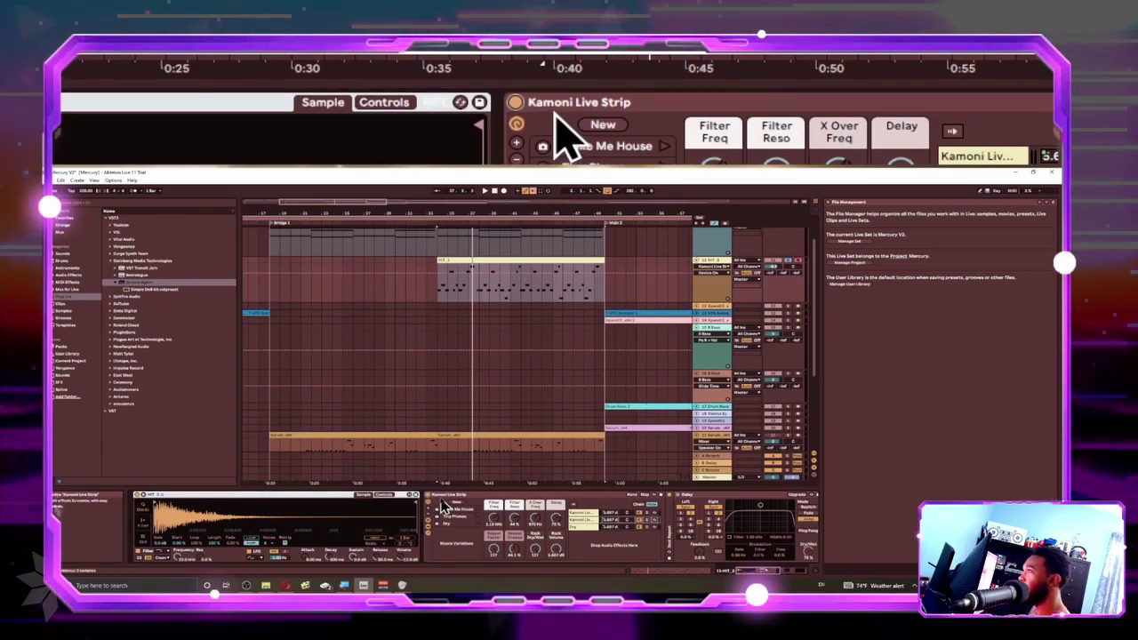
key("space")
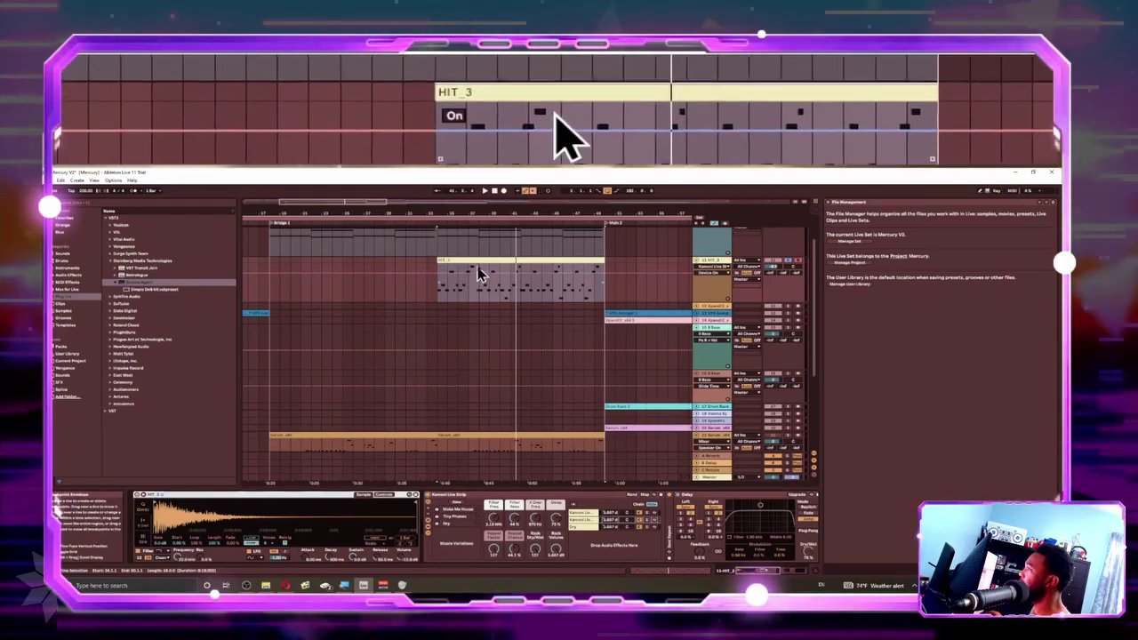
- Open the HIT_3 clip in the MIDI note editor and examine the short repeated C2 notes up close
double_click(474, 259)
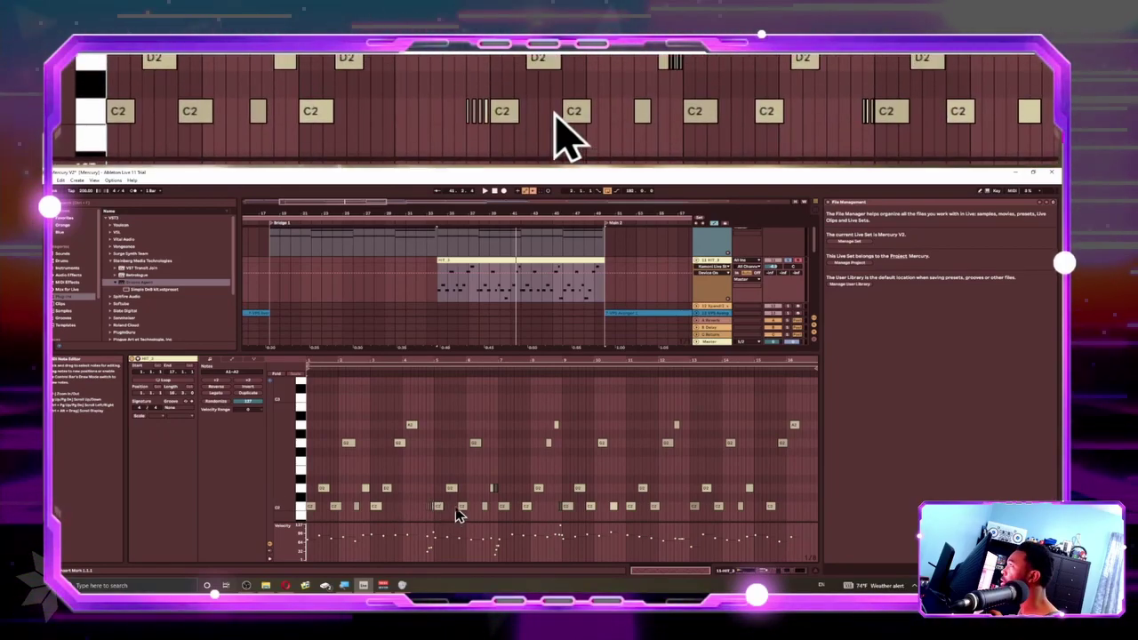
scroll(435, 511, "up", 2)
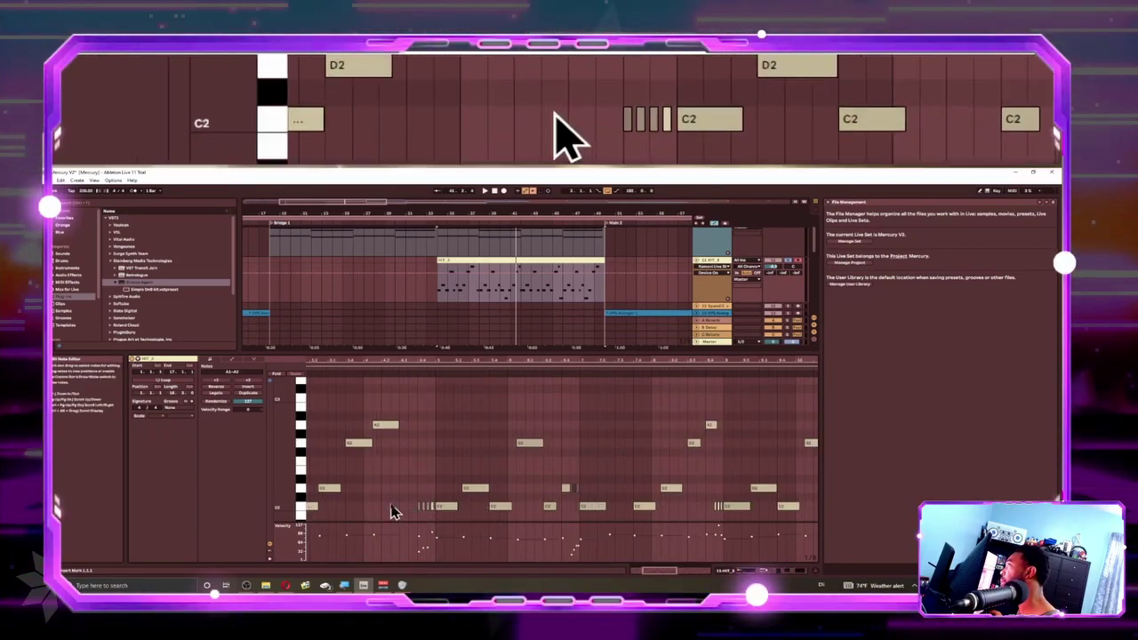
- Play the HIT_3 clip from the empty spot before the repeated C2 hits, draw four C2 notes there and shorten them
left_click(364, 503)
key("space")
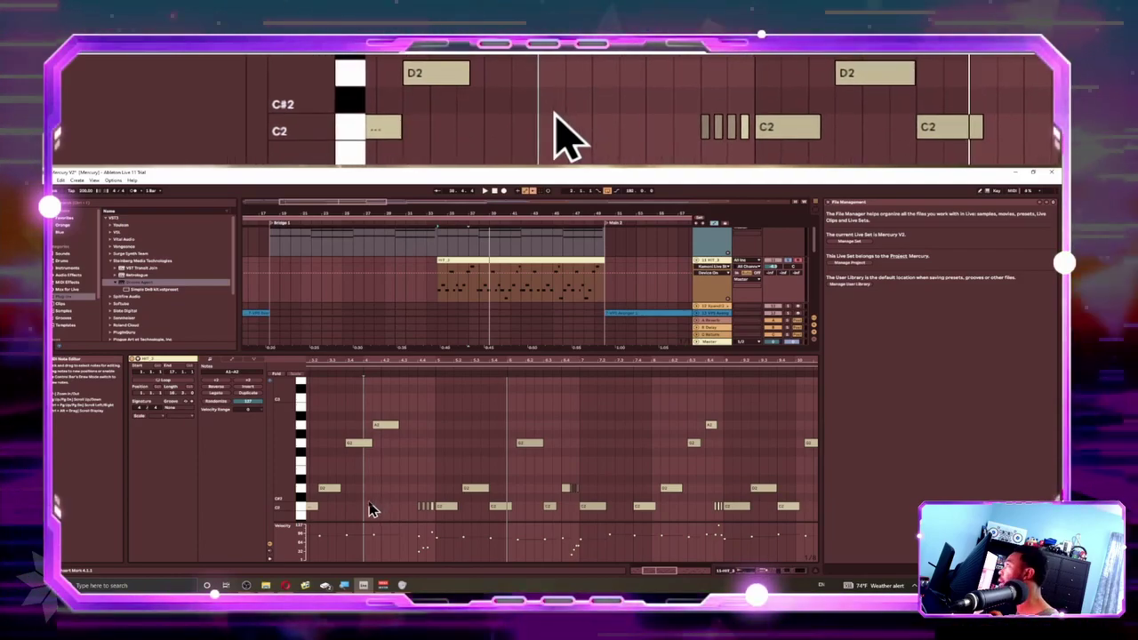
key("b")
left_click_drag(366, 506, 398, 506)
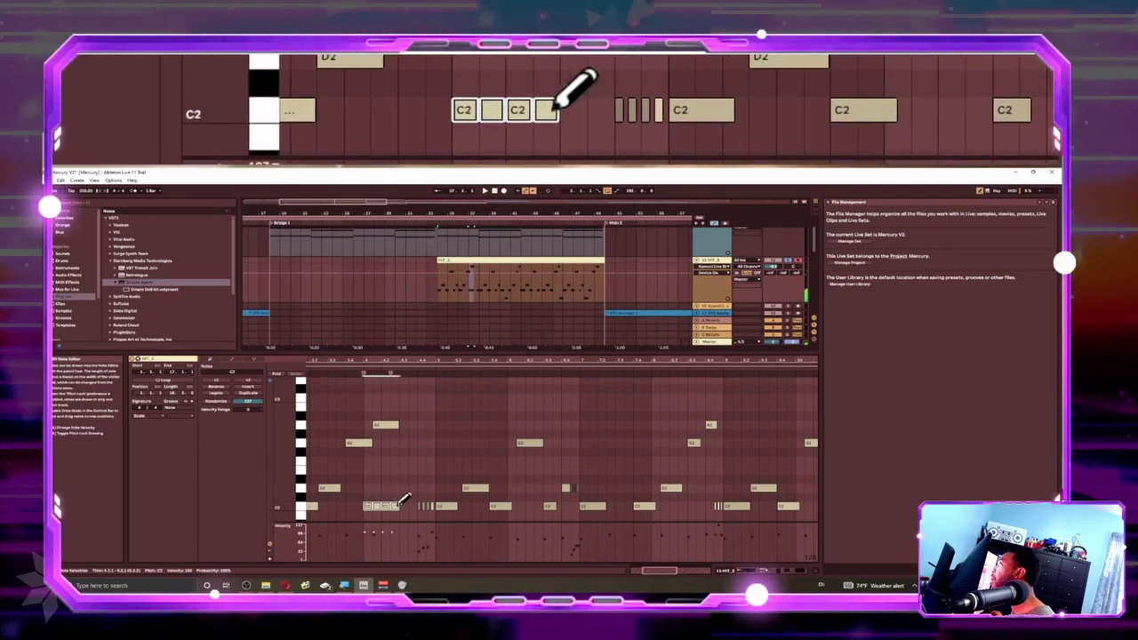
key("b")
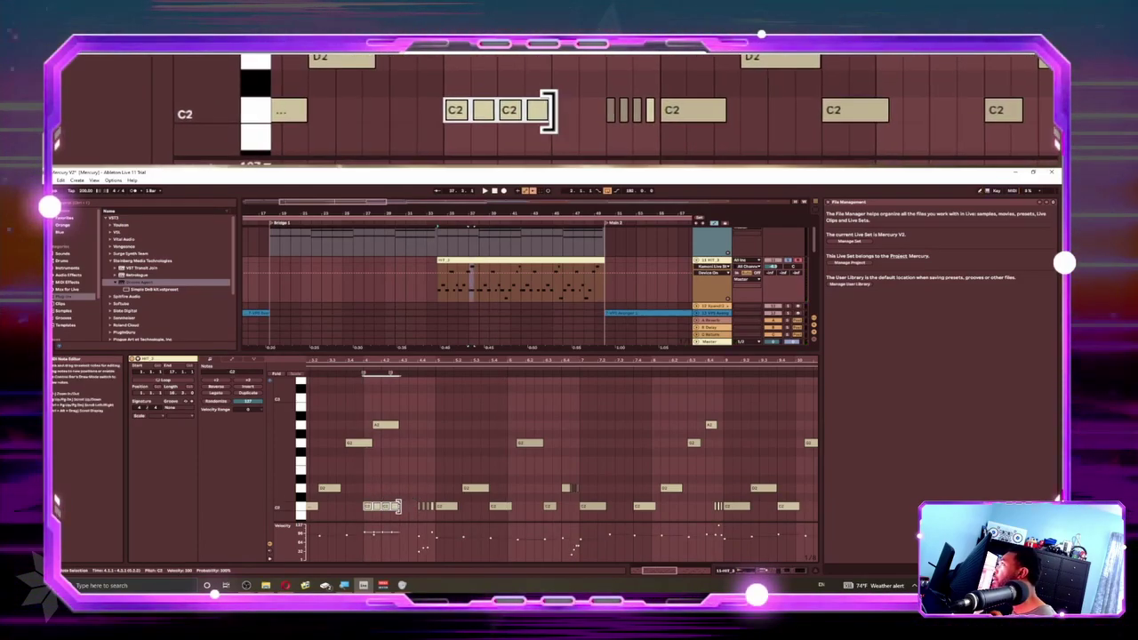
left_click_drag(398, 505, 395, 508)
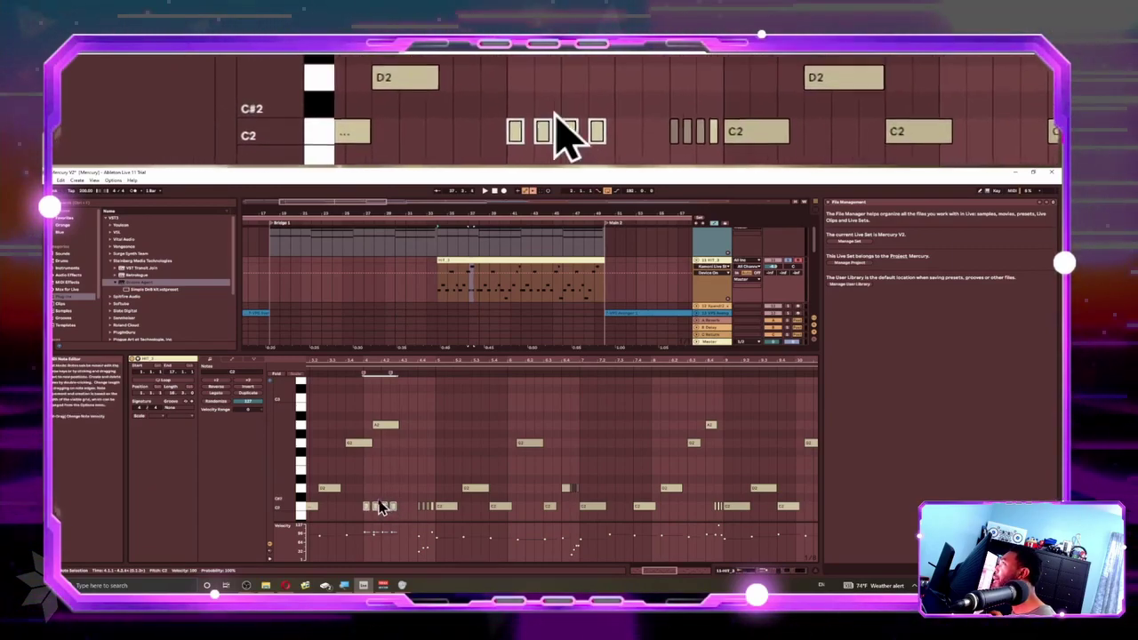
- Play the clip from the four added C2 notes and remove those notes again
left_click(368, 500)
key("space")
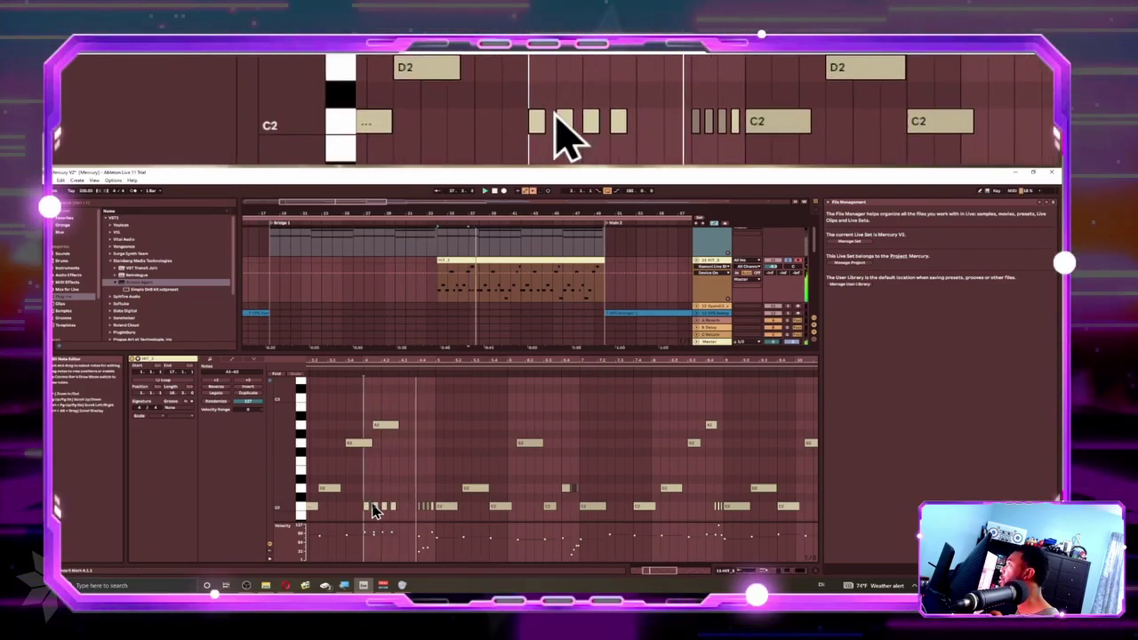
key("space")
key("ctrl+z")
key("Delete")
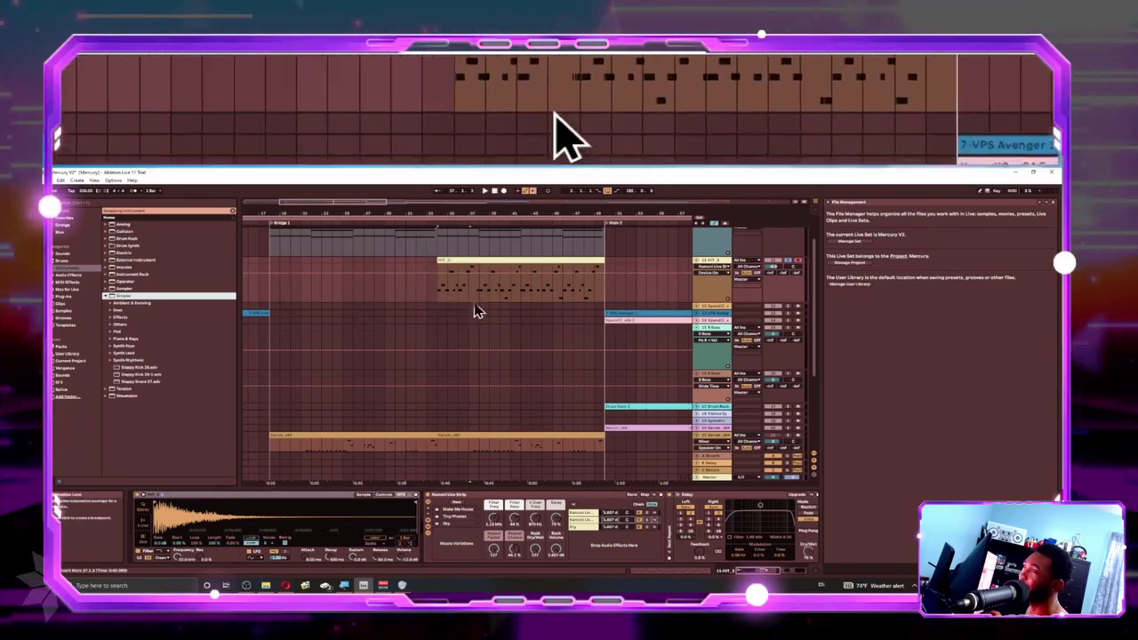
scroll(487, 281, "up", 1)
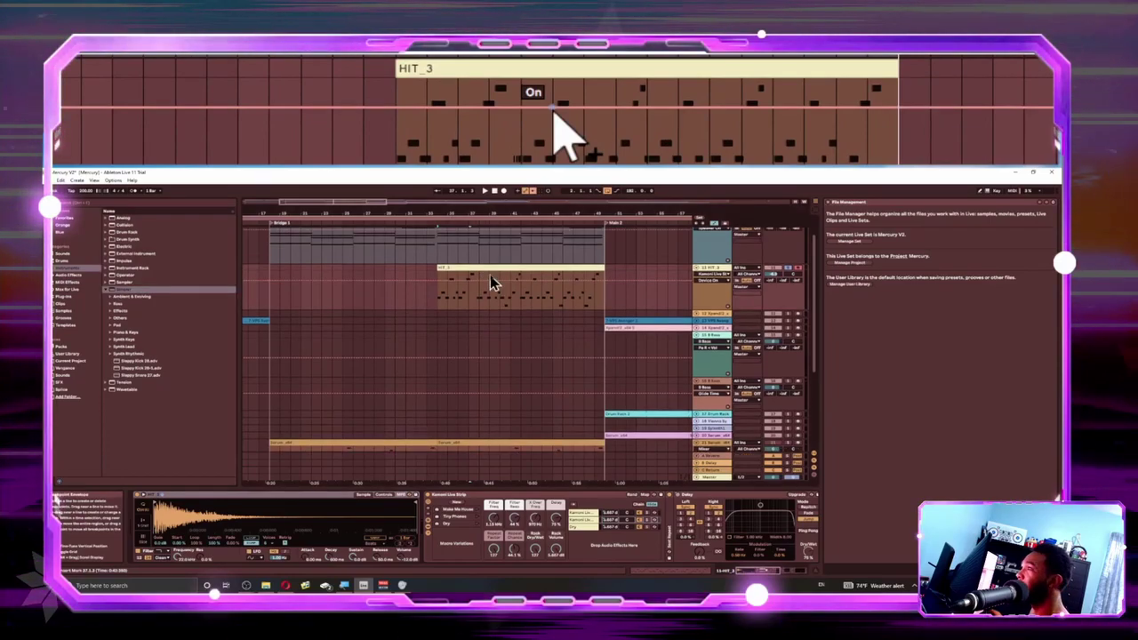
scroll(489, 282, "up", 1)
scroll(490, 282, "down", 2)
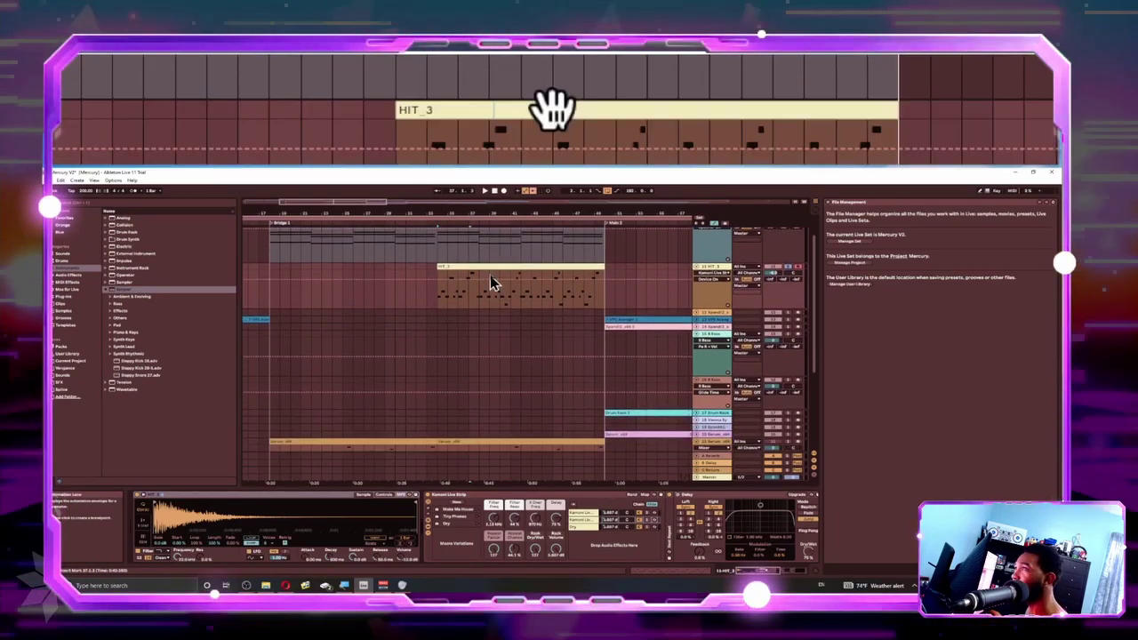
scroll(489, 282, "up", 2)
scroll(490, 281, "down", 2)
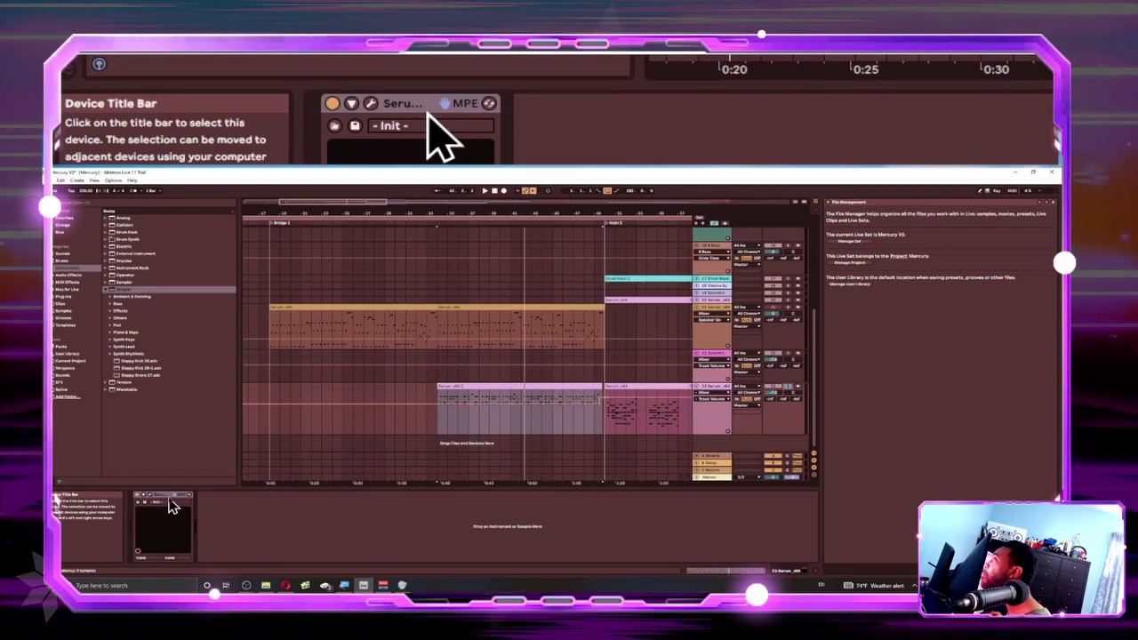
- Open Serum on track 23, solo the track to hear its patch in Bridge 1, and close the plug-in window
left_click(150, 499)
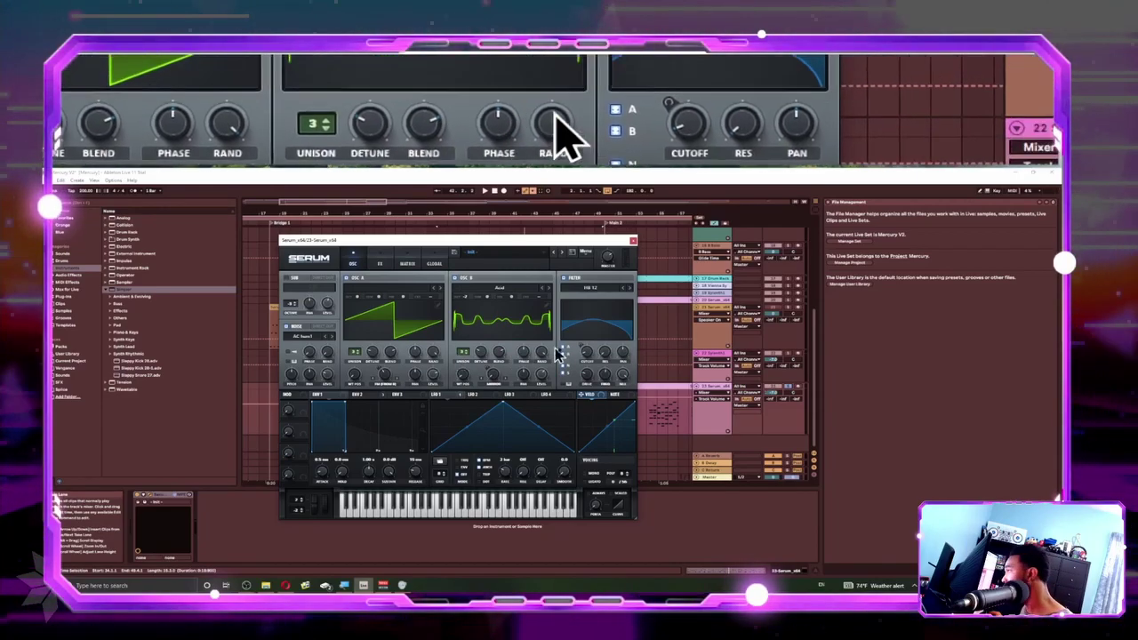
left_click(798, 390)
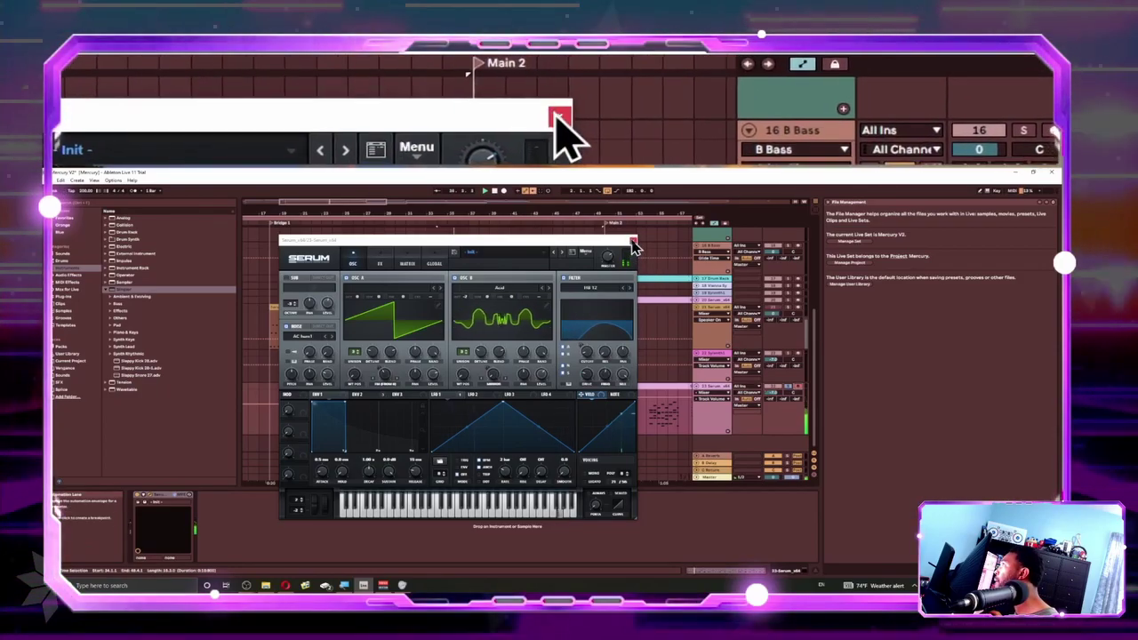
left_click(628, 243)
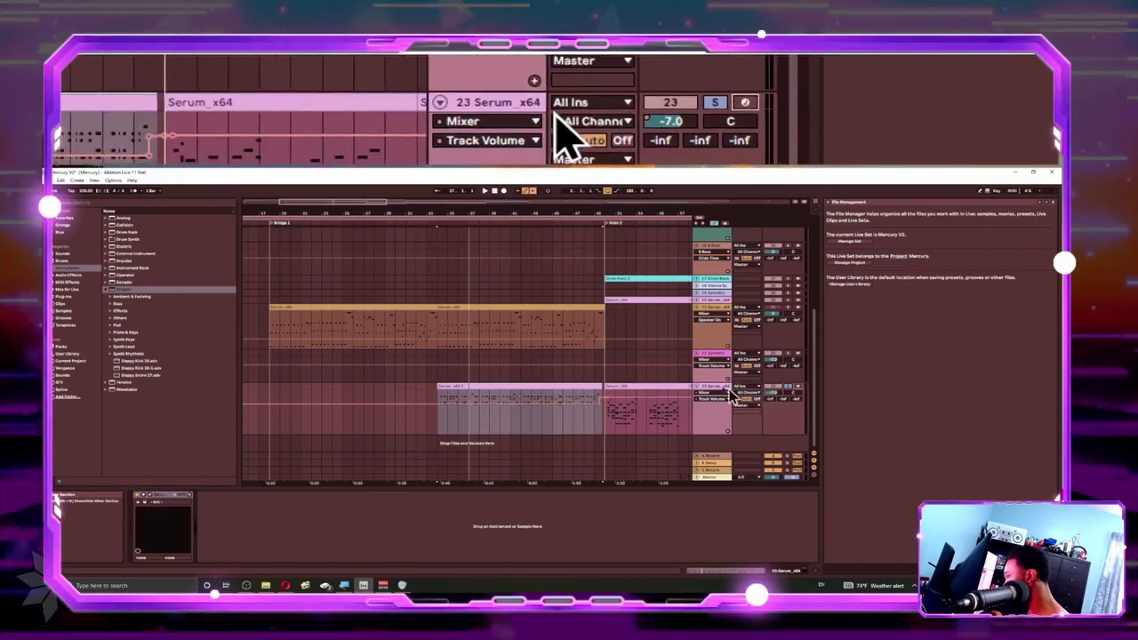
- Select the Xpand!2 track and the VPS Avenger track in Main 2 in turn and examine their arm state
scroll(500, 376, "right", 3)
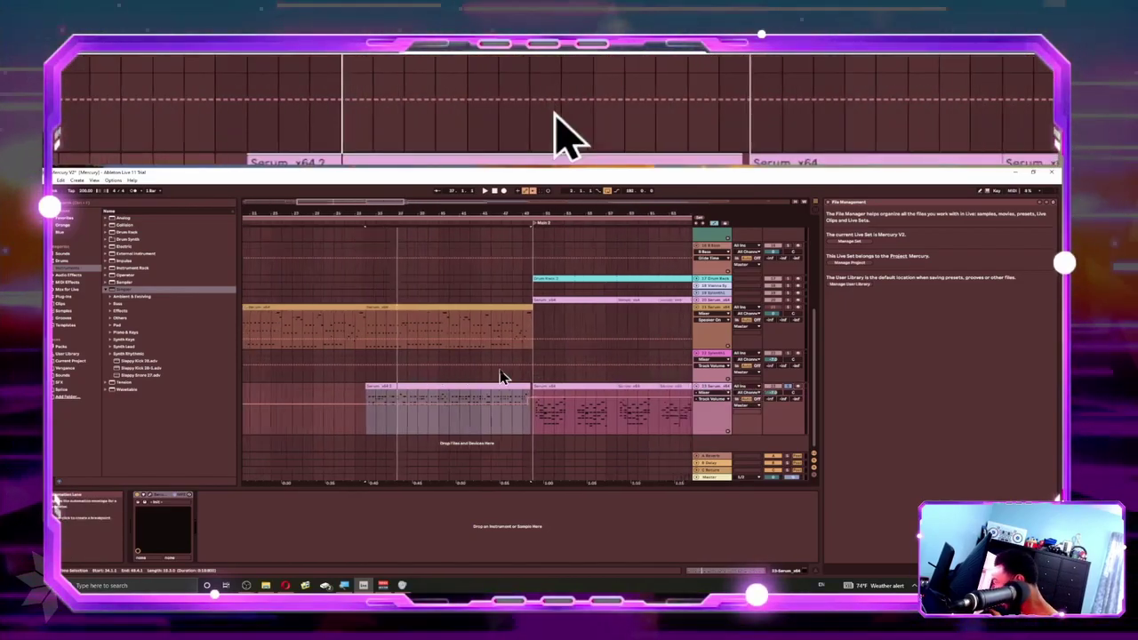
scroll(500, 376, "right", 3)
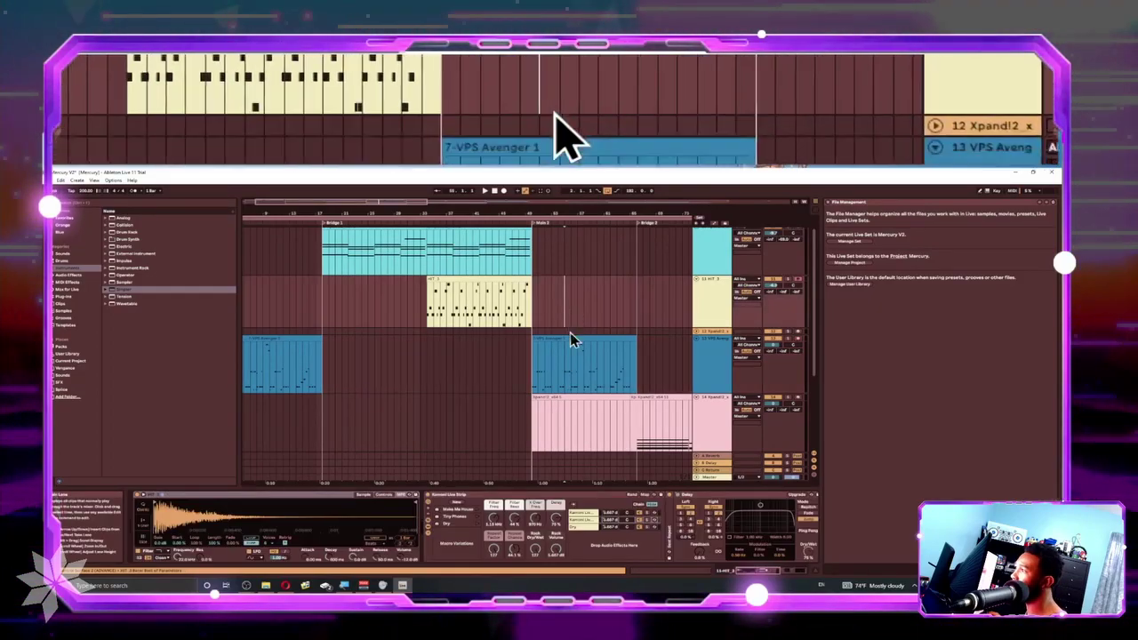
left_click(572, 414)
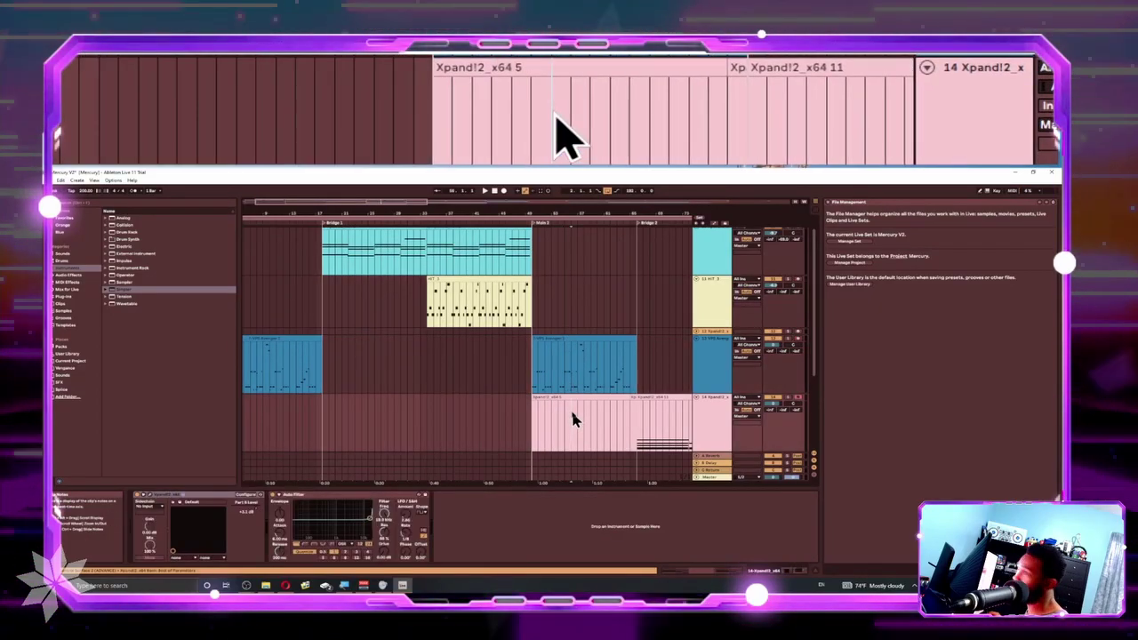
left_click(565, 368)
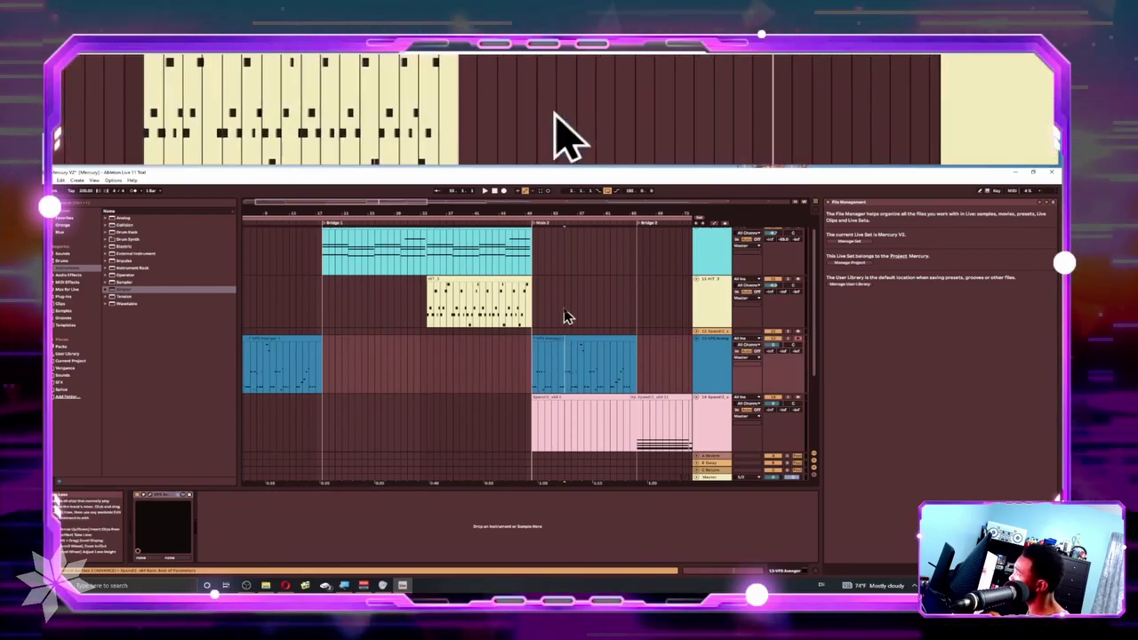
- Open the %AppData% folder in File Explorer and go to the Preferences folder inside Ableton, Live 11.0.2
key("super")
type("%AppData%")
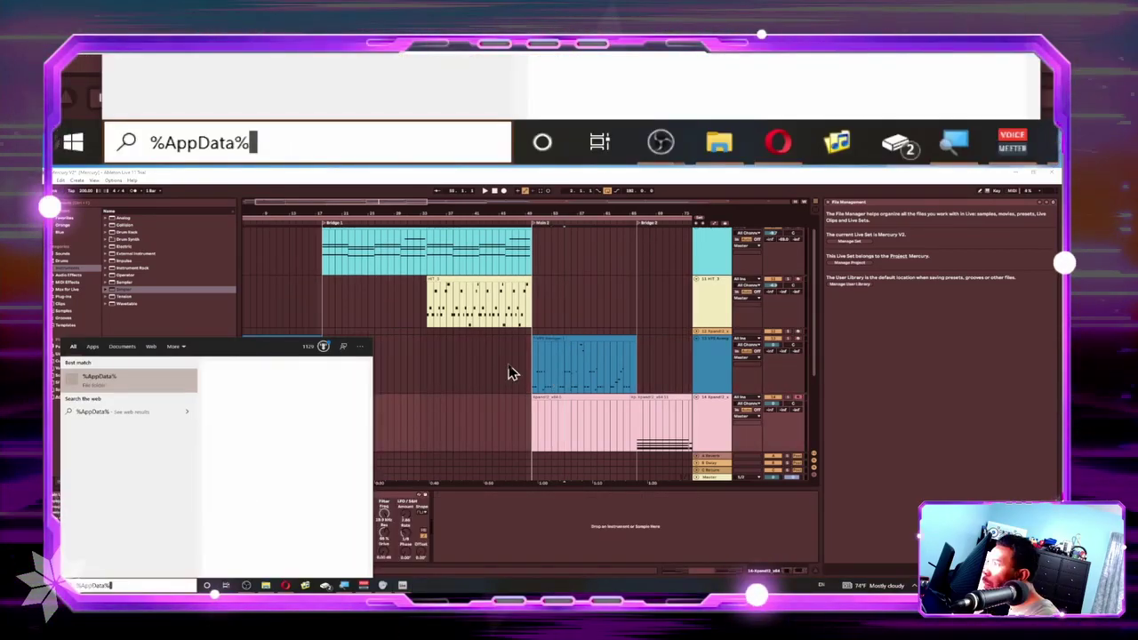
key("Return")
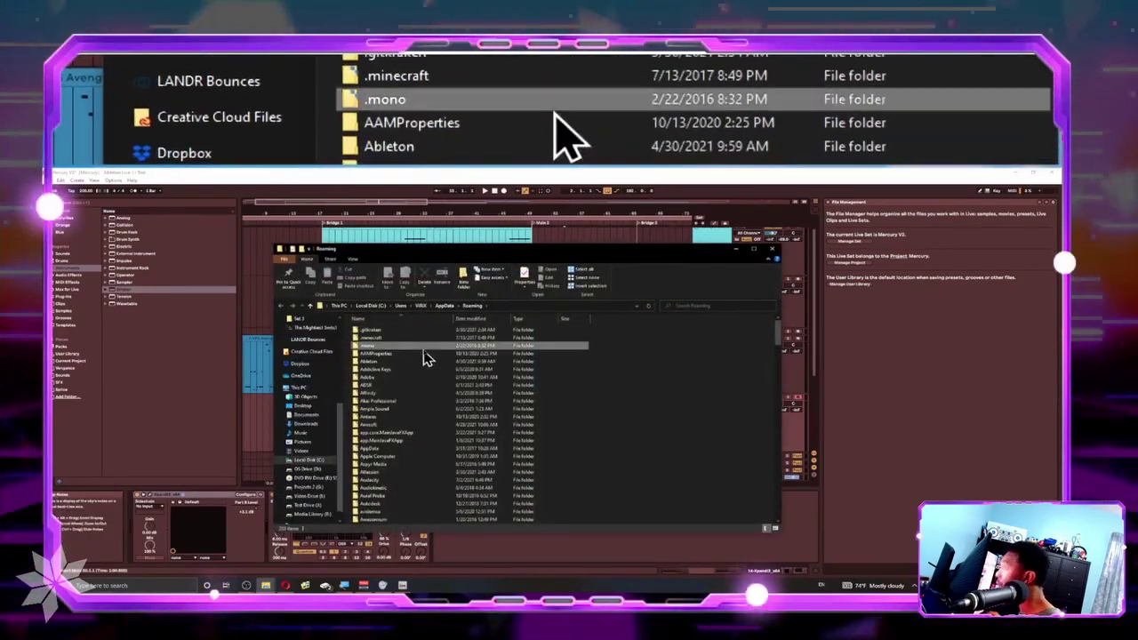
left_click(419, 361)
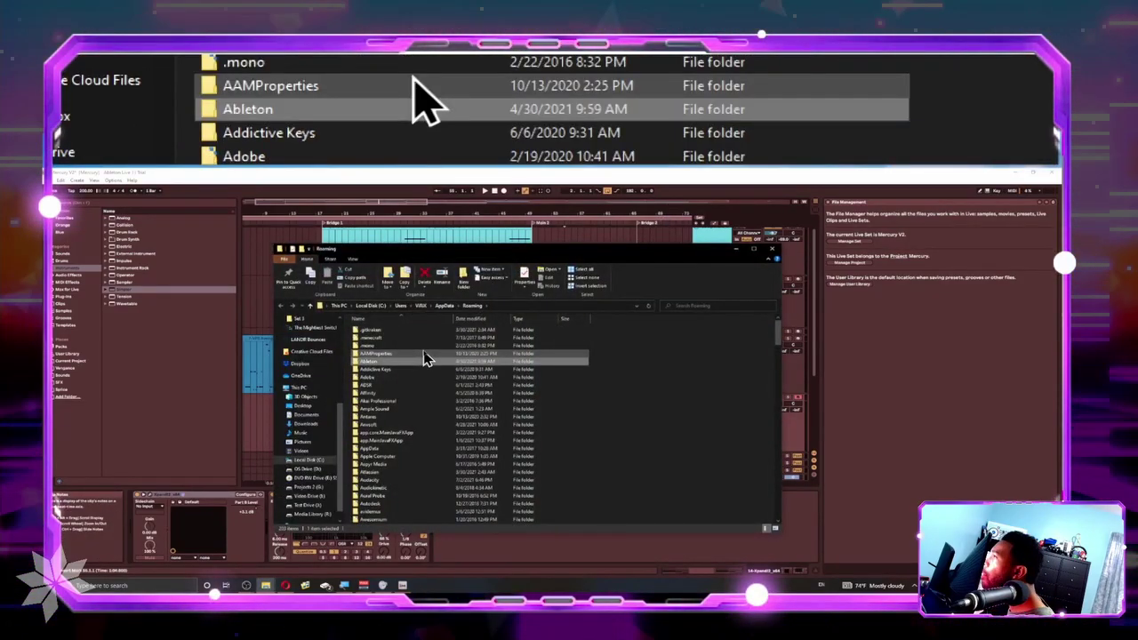
double_click(423, 360)
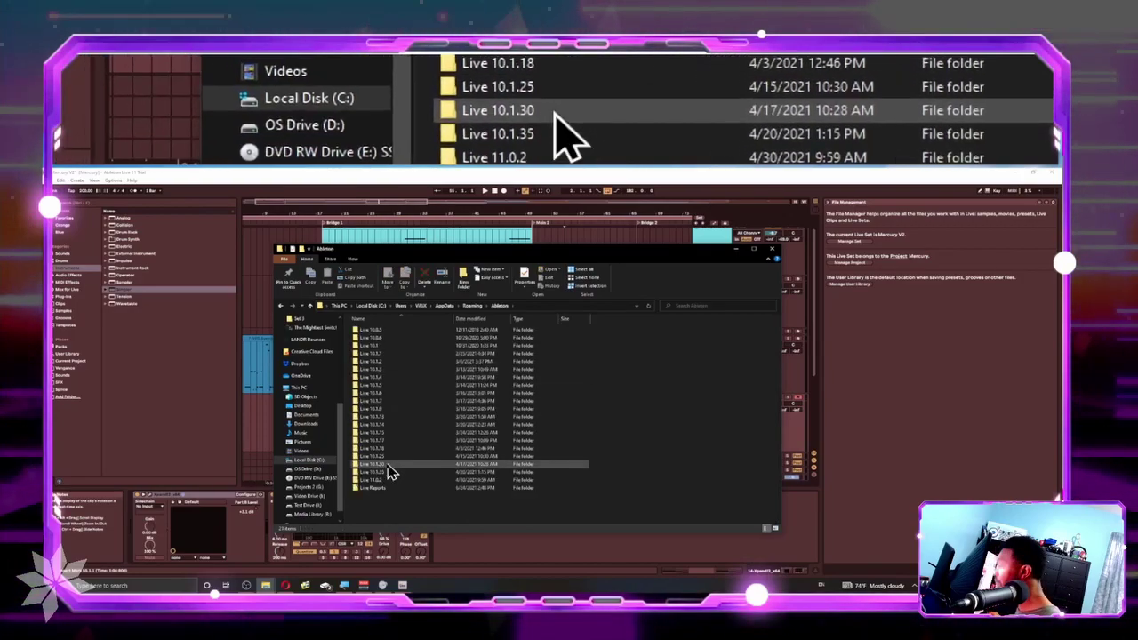
double_click(398, 484)
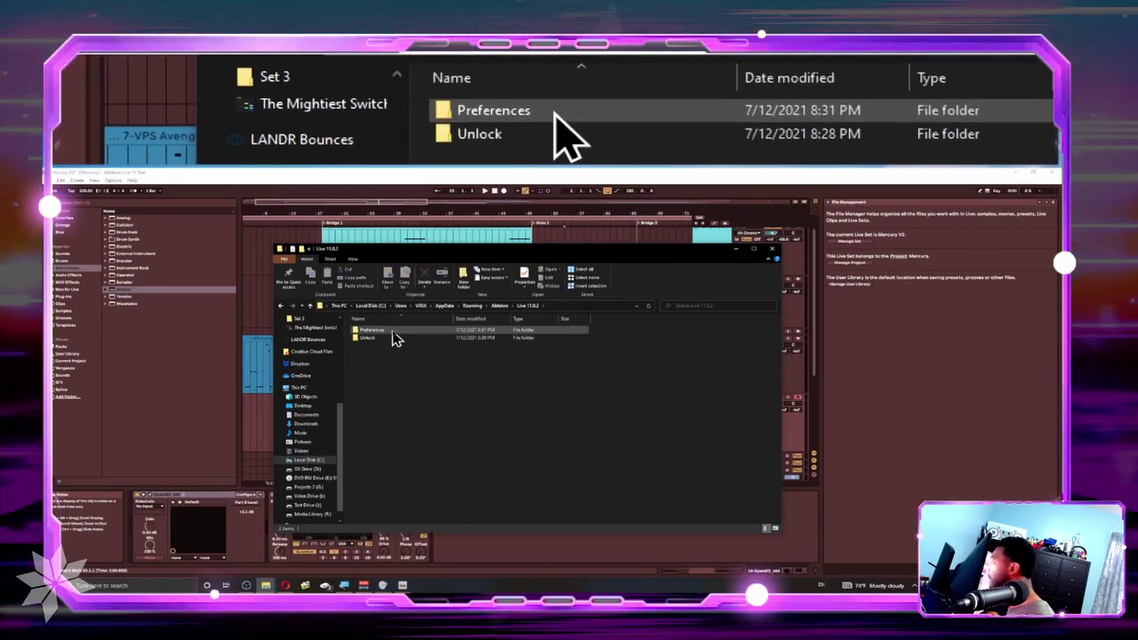
double_click(392, 332)
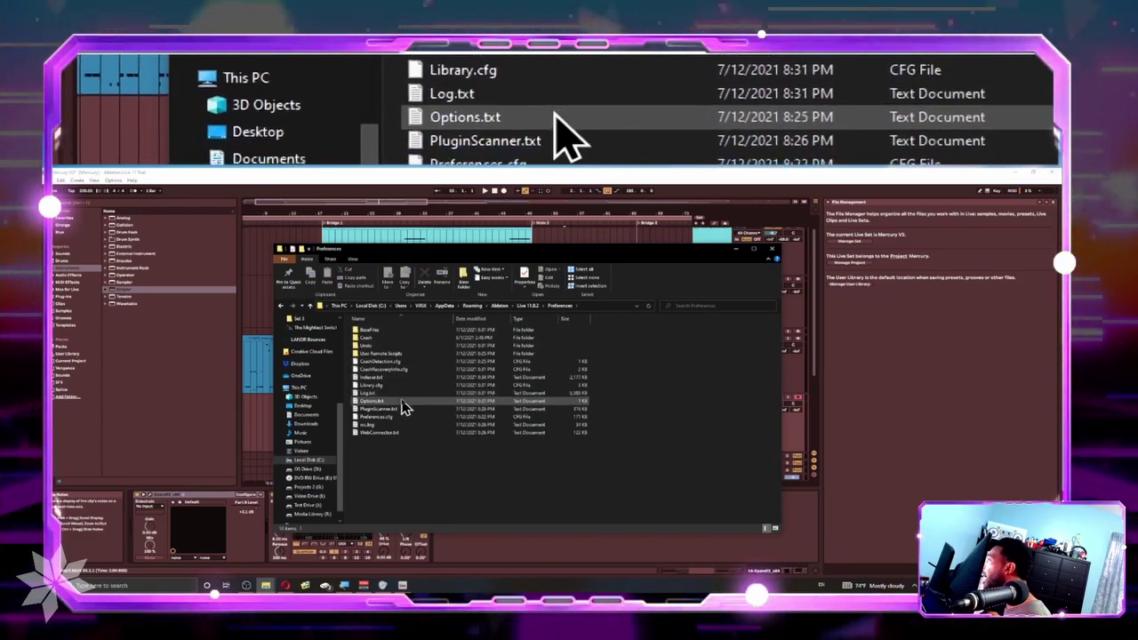
- Locate Options.txt and bring up the choice for creating a new Text Document in the Preferences folder, without creating one
left_click(402, 400)
right_click(402, 466)
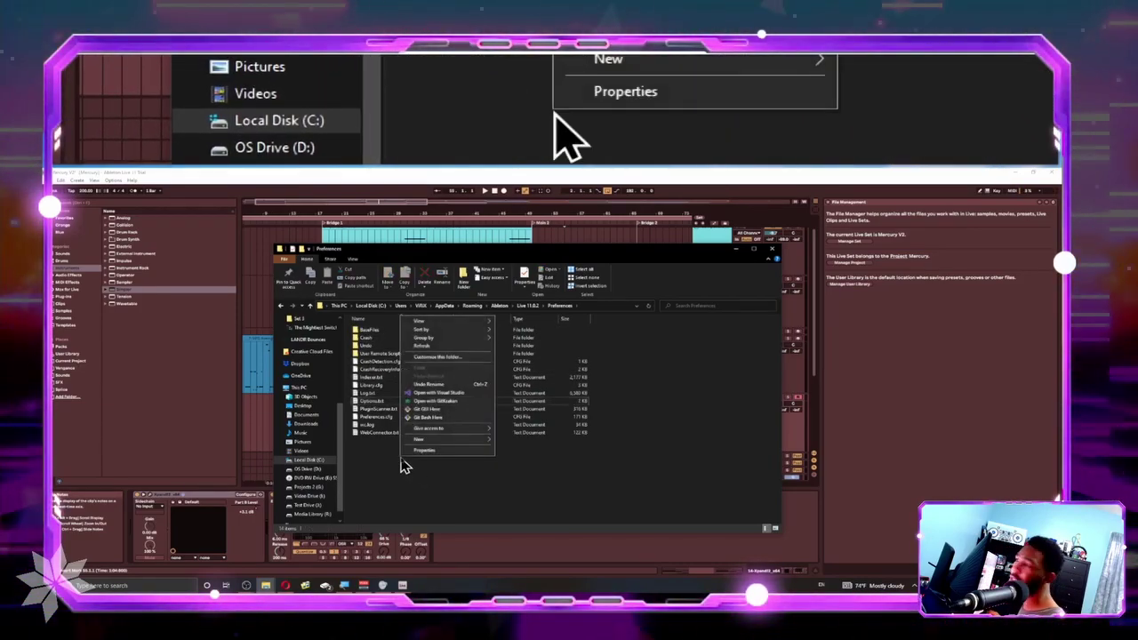
mouse_move(466, 438)
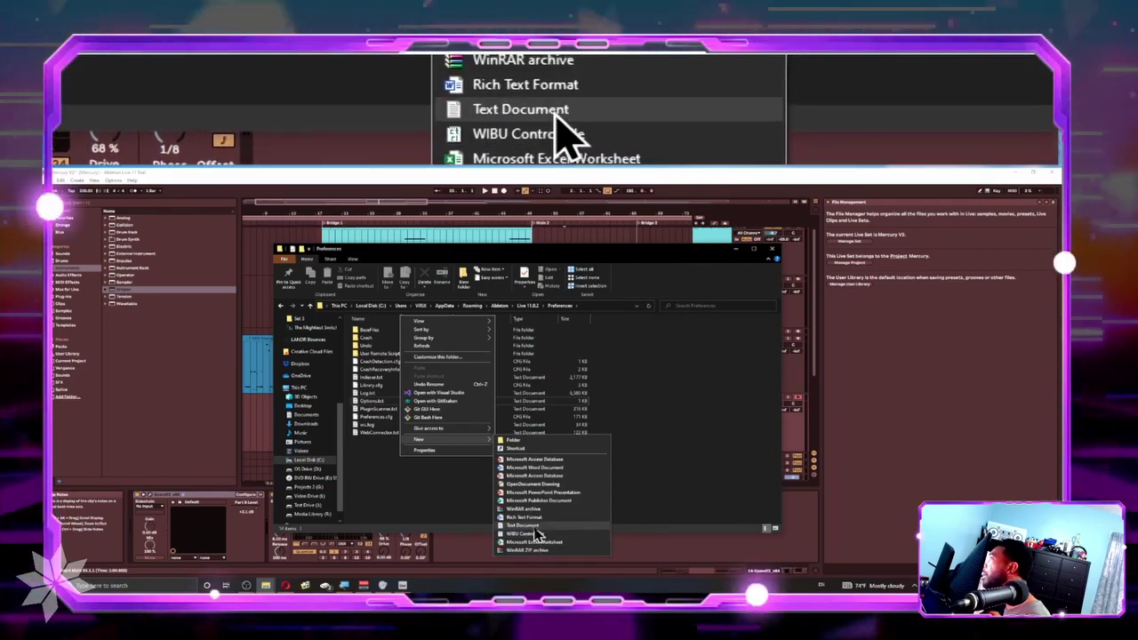
key("Escape")
key("Escape")
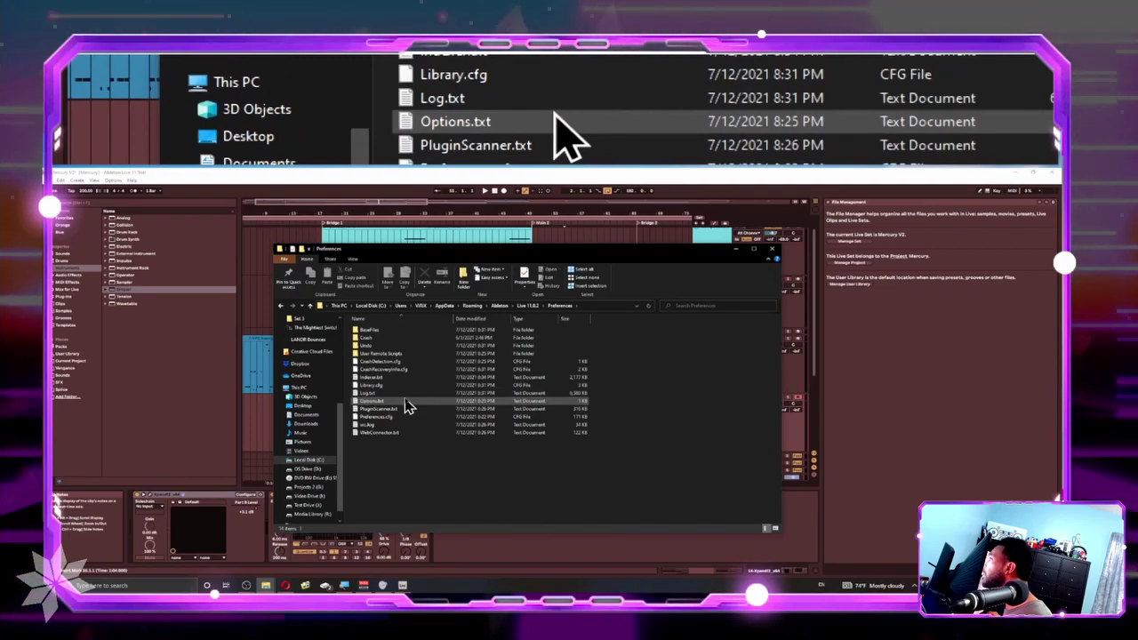
key("Up")
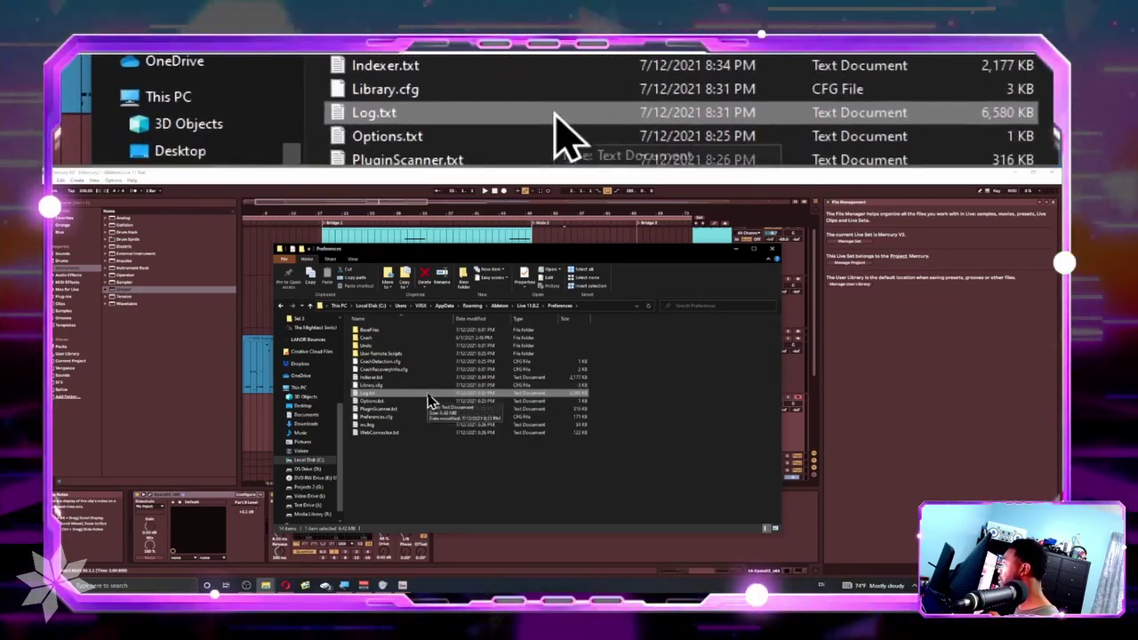
double_click(426, 400)
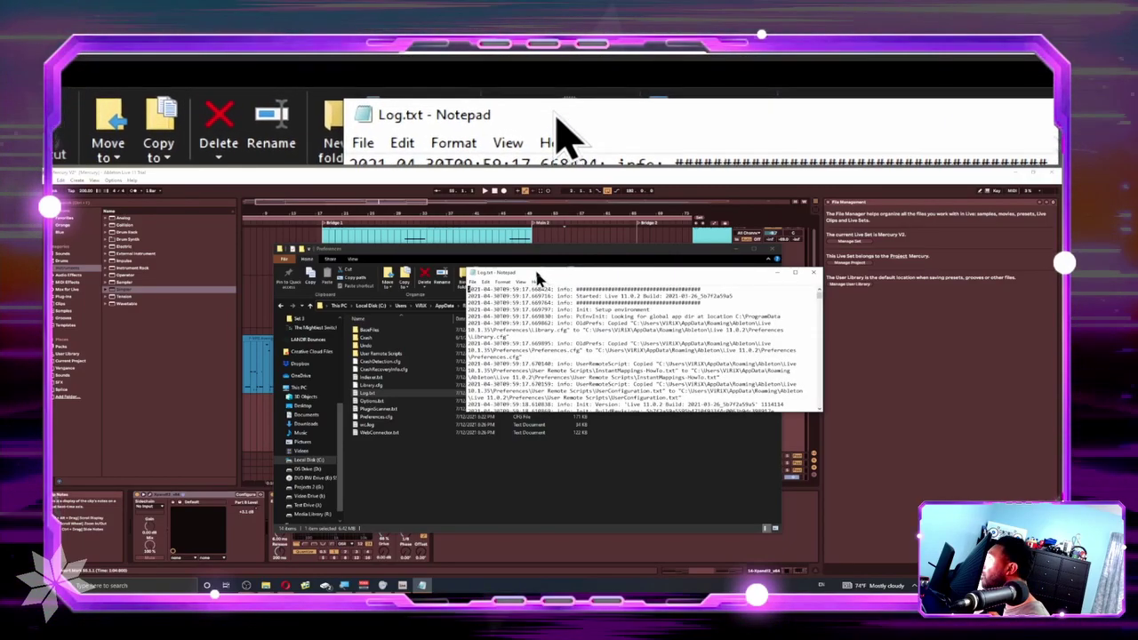
key("alt+F4")
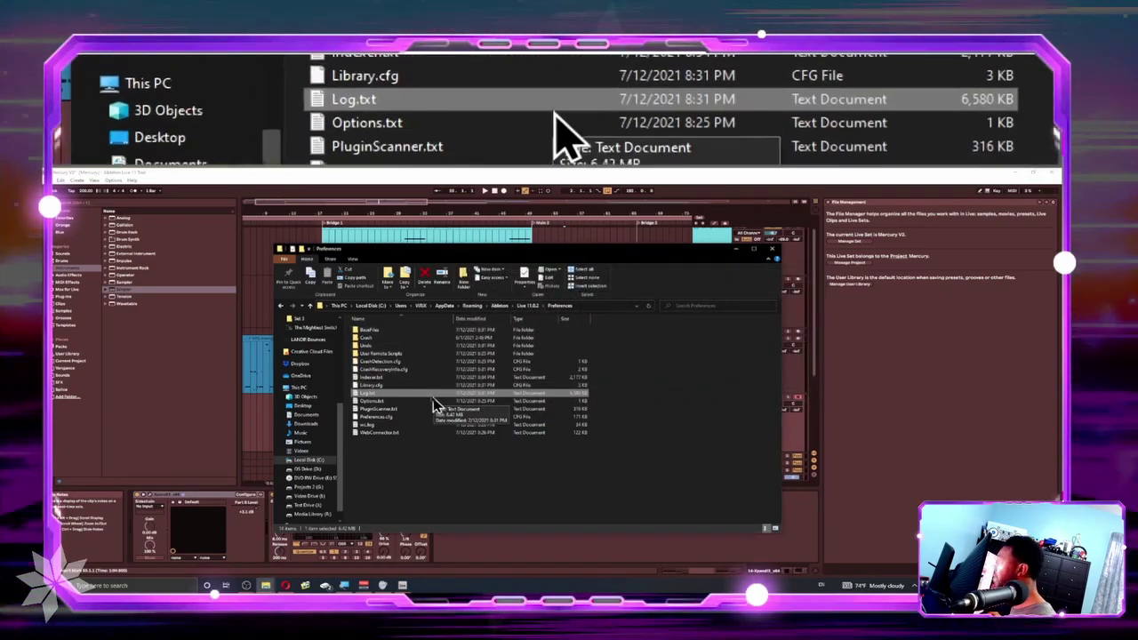
- Open Options.txt, highlight its -EnableArmOnSelection line, and switch back to Ableton Live
double_click(413, 401)
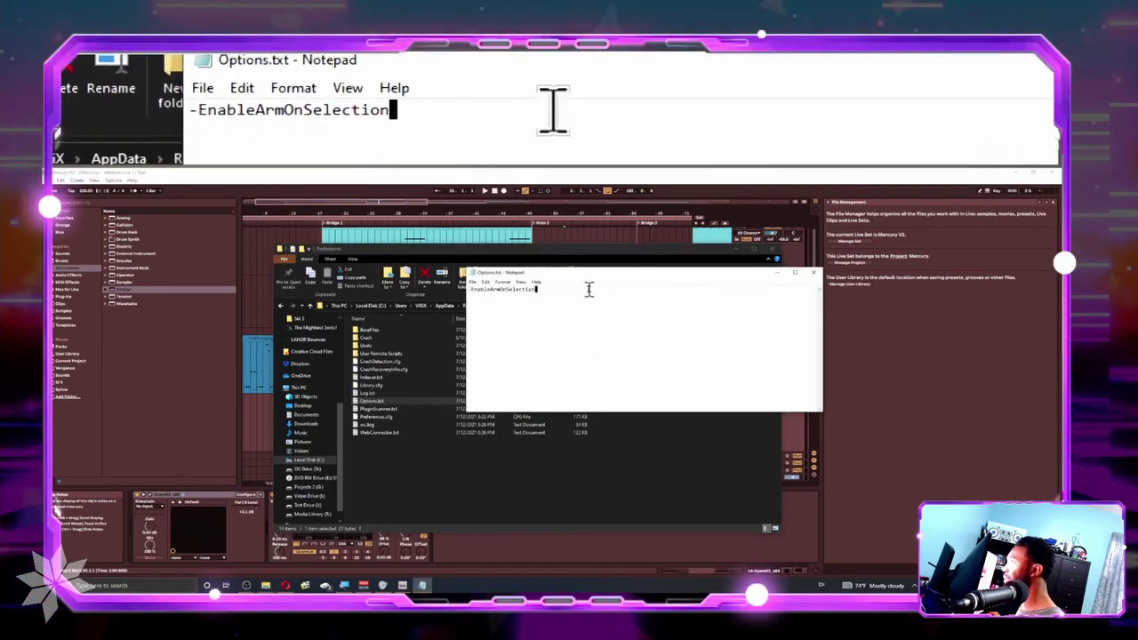
left_click_drag(586, 287, 458, 291)
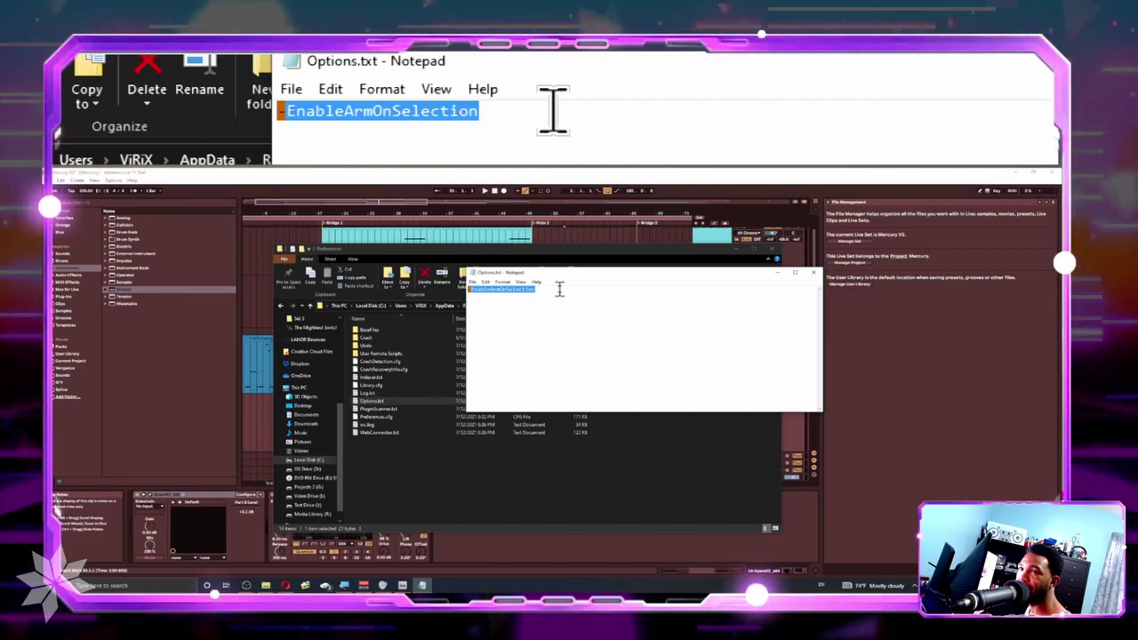
key("alt+Tab")
key("Tab")
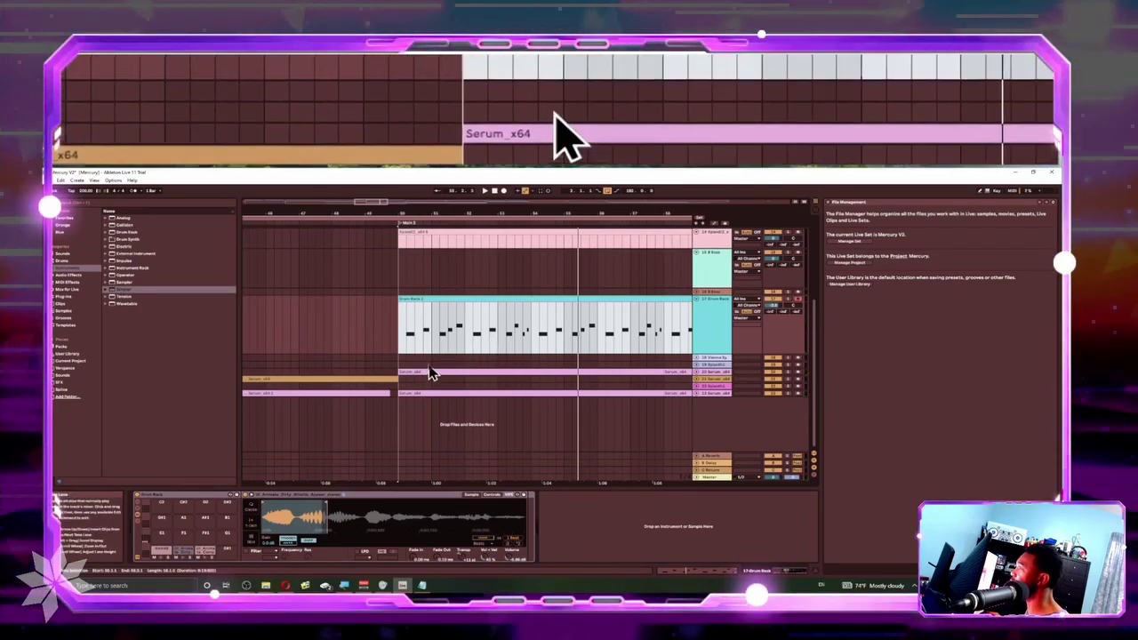
- Reduce the height of the Drum Rack track and enlarge Serum_x64 track 20 to show its Main 2 notes
scroll(438, 331, "down", 2)
scroll(436, 320, "down", 2)
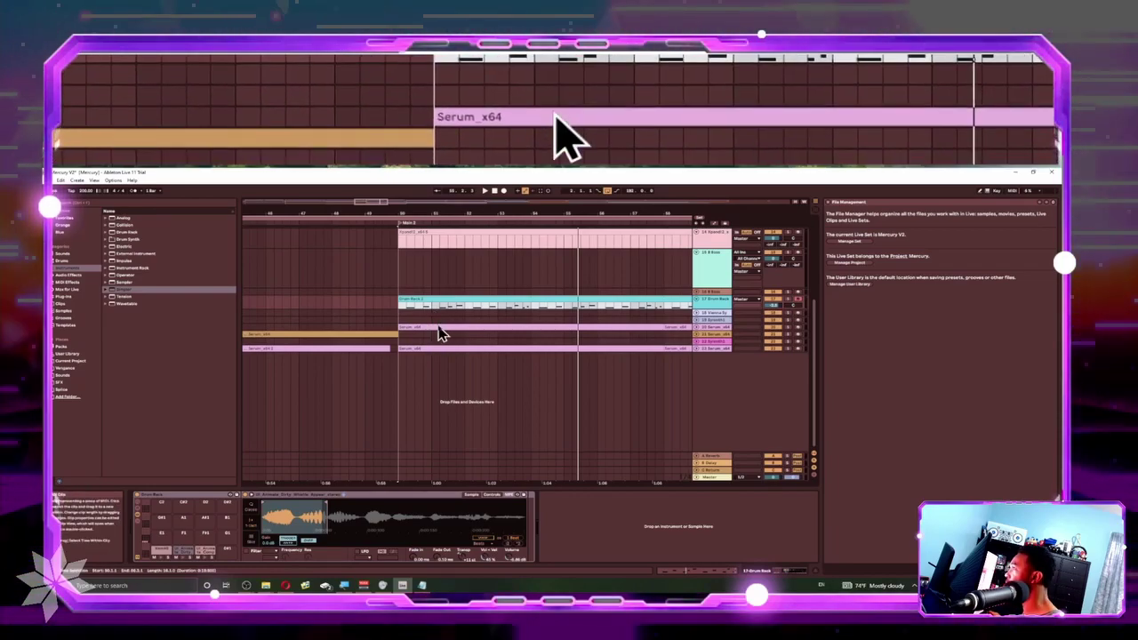
scroll(439, 330, "up", 4)
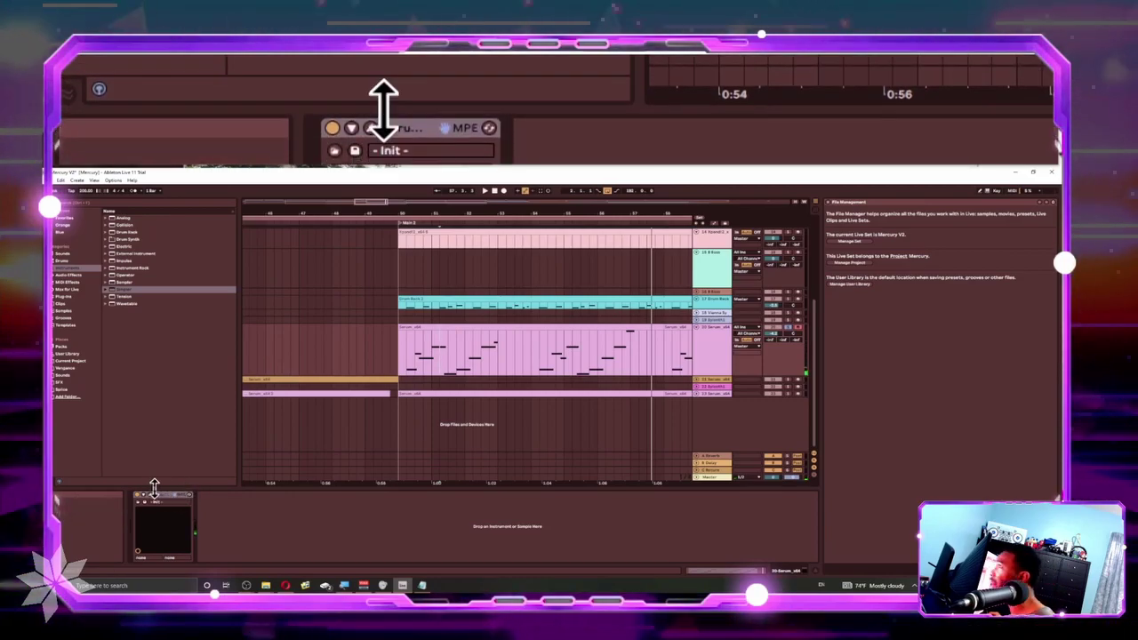
- Open the Serum instrument on track 20 and switch its voicing to Mono
left_click(150, 499)
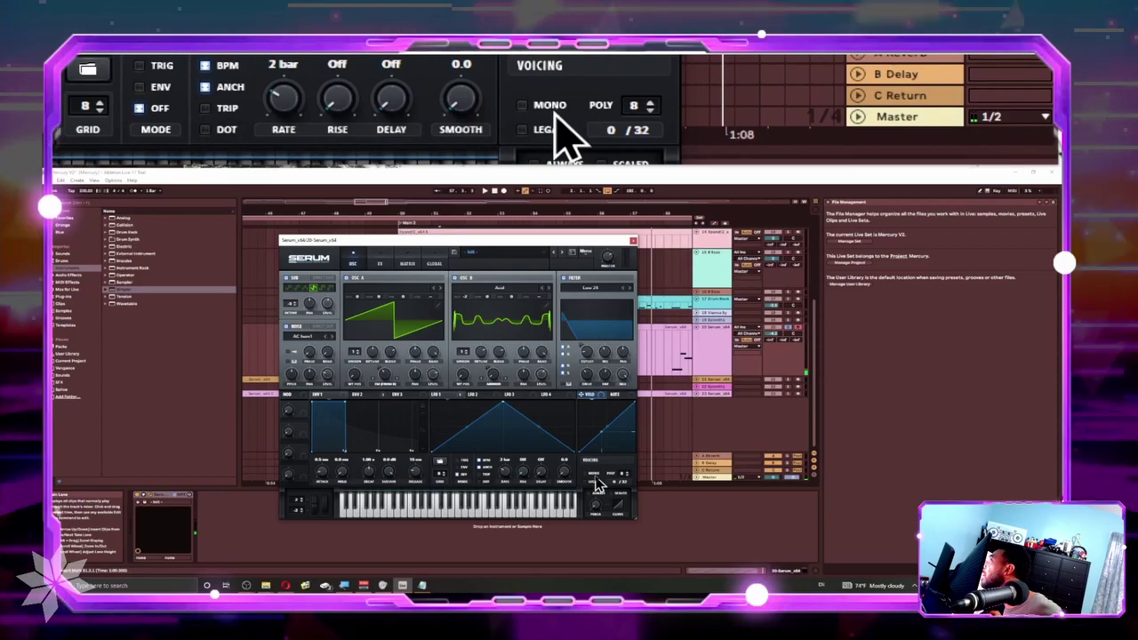
left_click(590, 476)
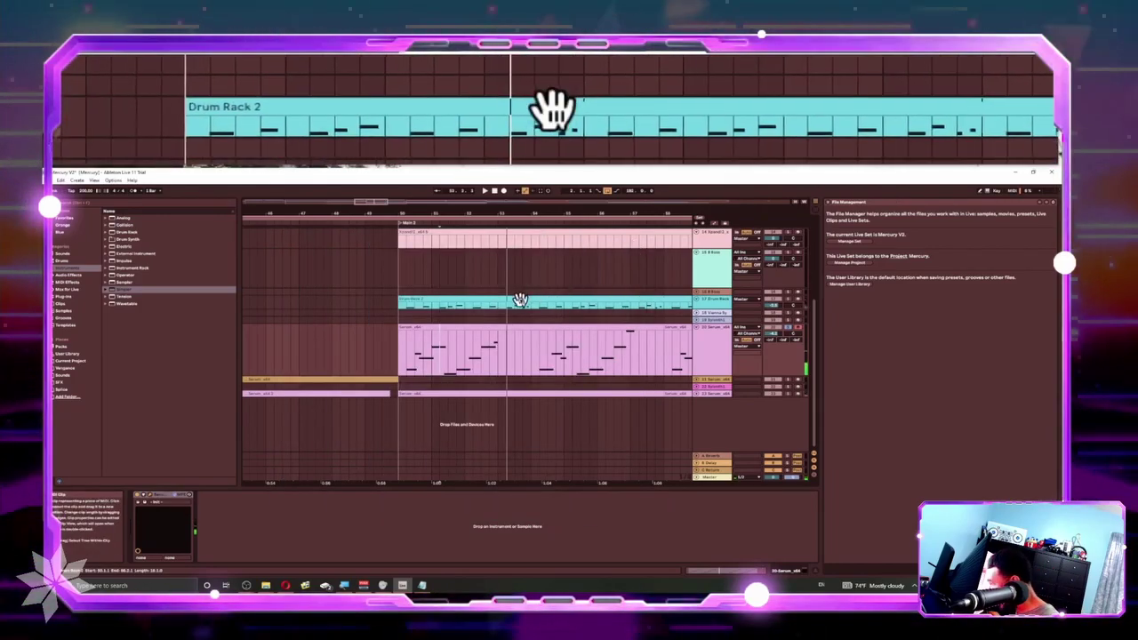
- Reduce the height of Serum_x64 track 20, enlarge Serum_x64 track 23, and play its Main 2 clip
scroll(464, 355, "down", 2)
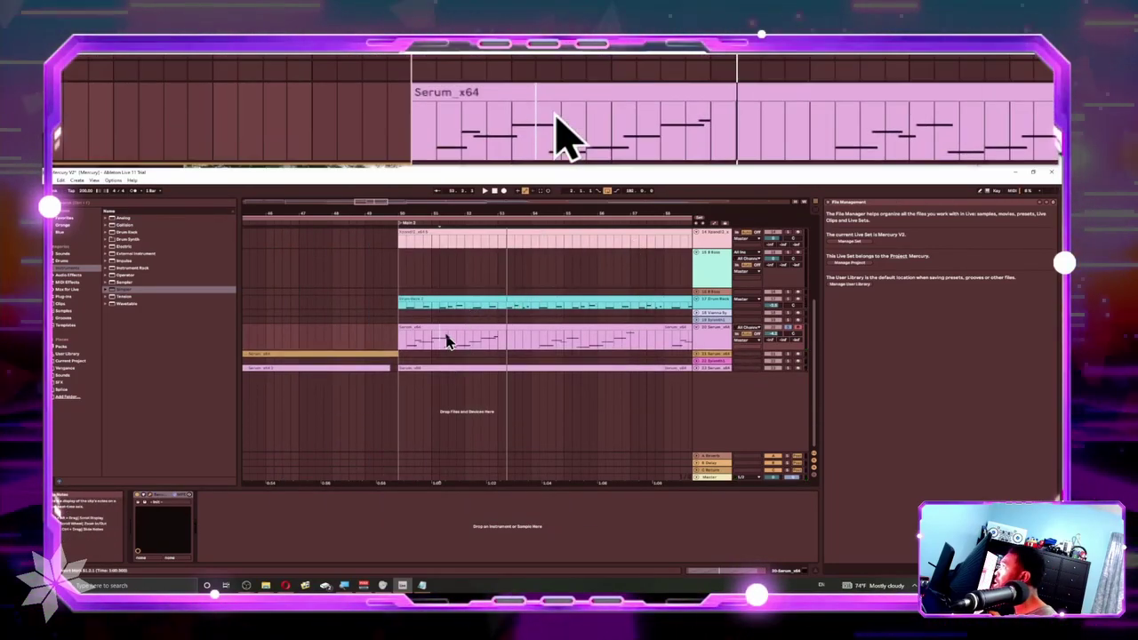
scroll(430, 368, "up", 2)
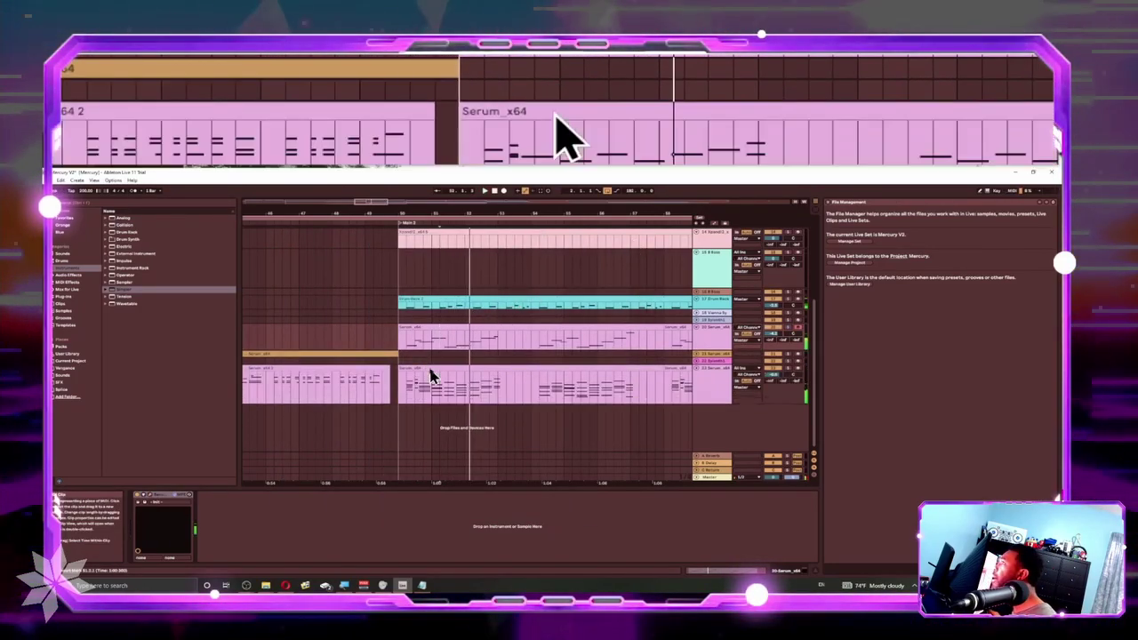
left_click(425, 370)
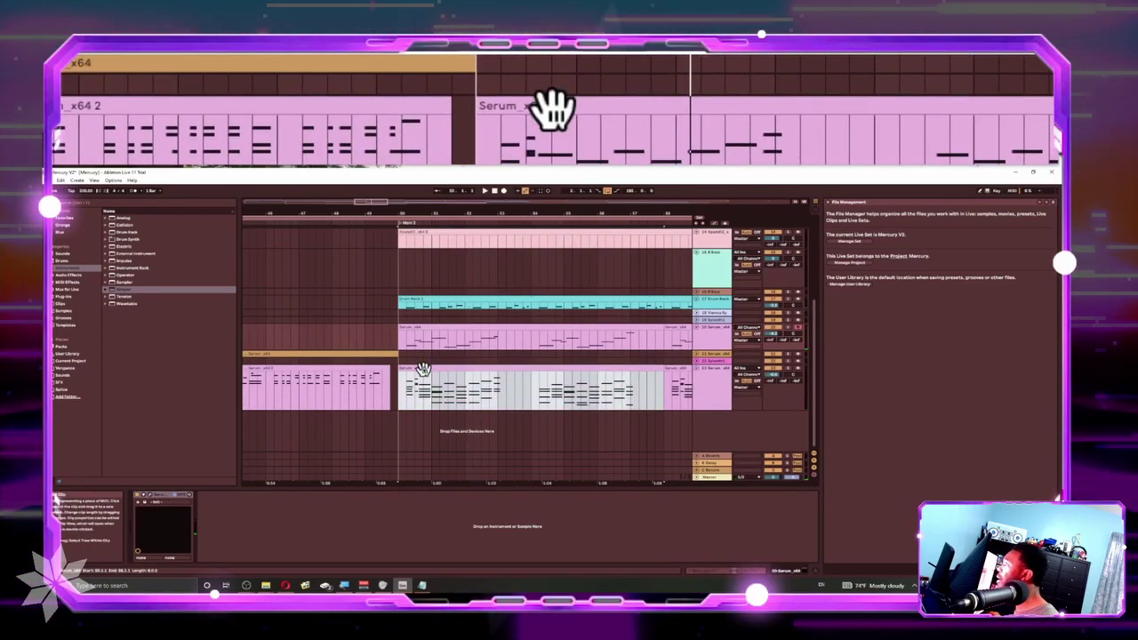
key("space")
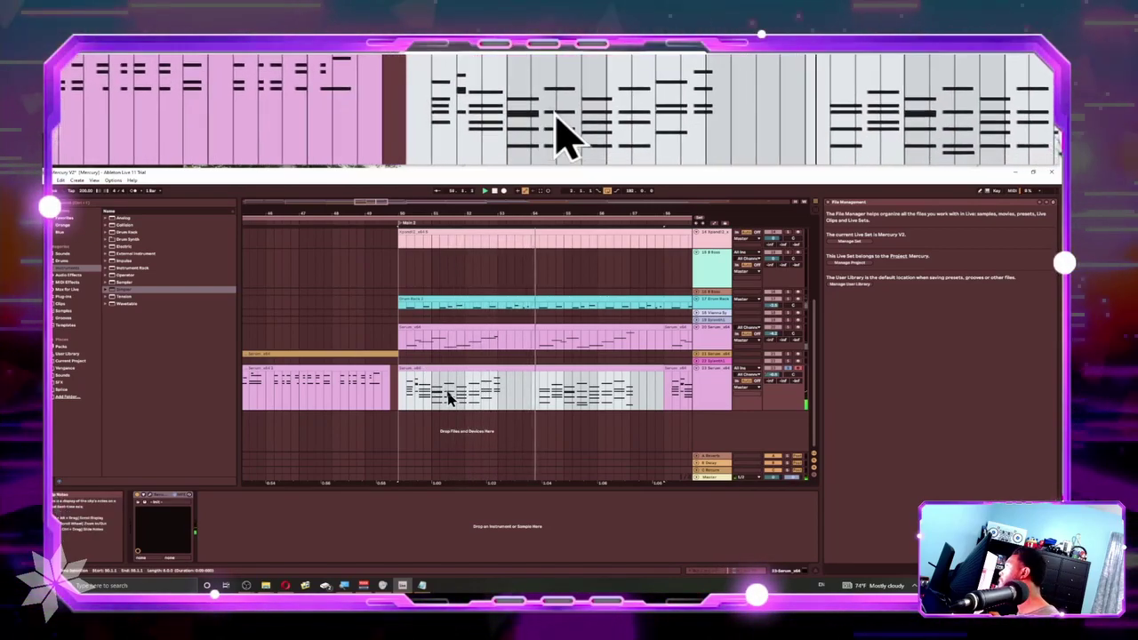
- Open the Main 2 clip on Serum_x64 track 23 and examine its chord notes
double_click(457, 375)
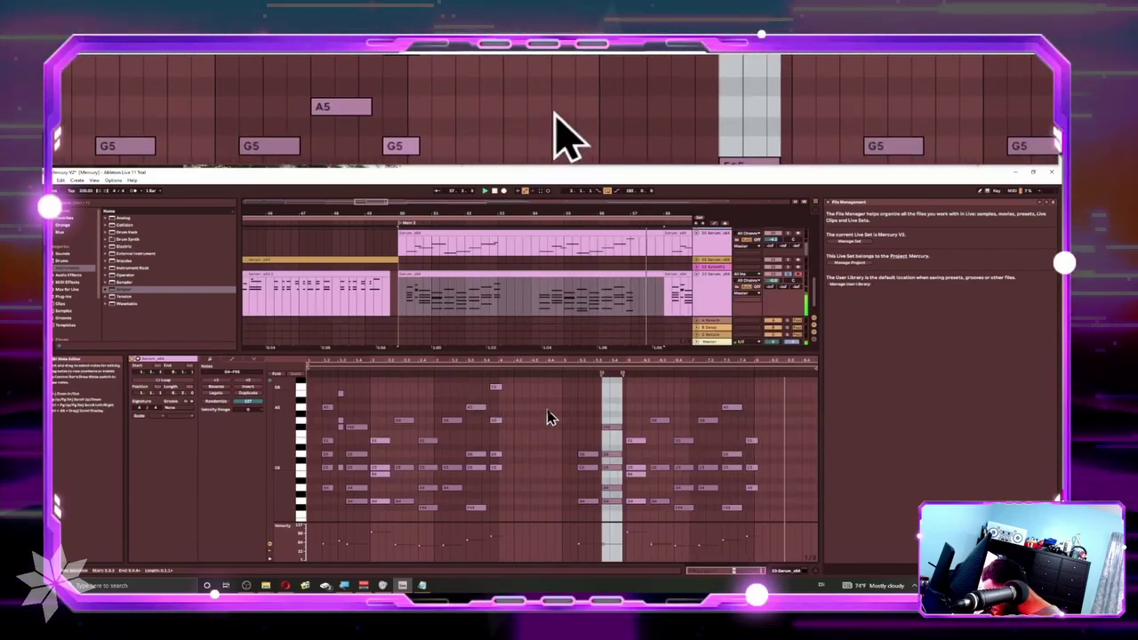
scroll(548, 418, "down", 2)
scroll(547, 418, "up", 4)
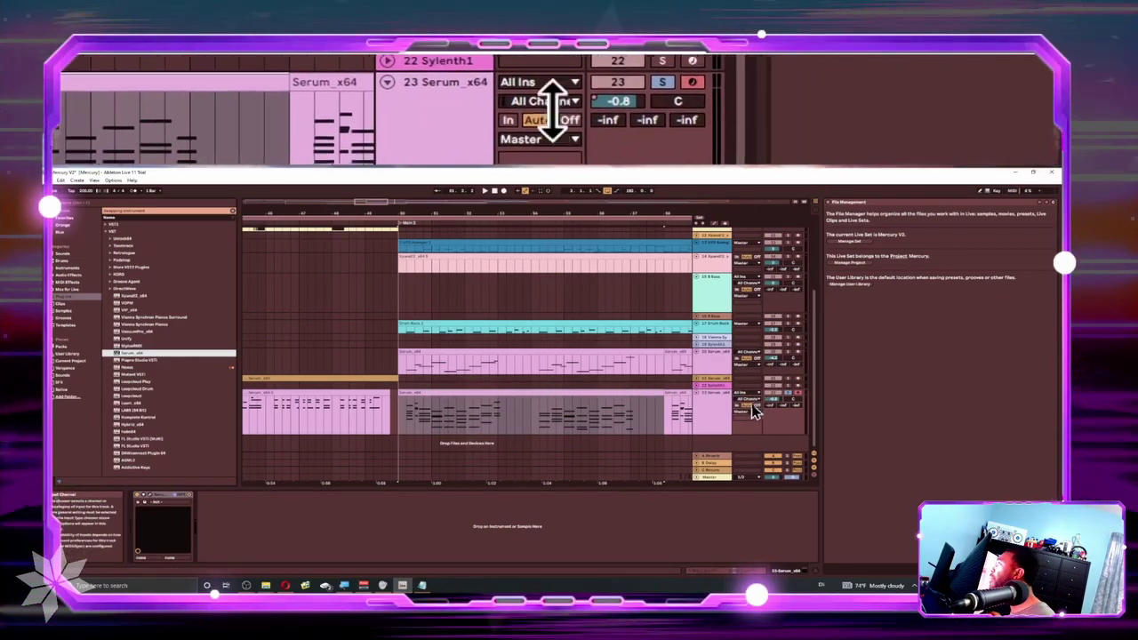
- Compare the Main 2 chords on Serum_x64 track 23 with the copy on Addictive Keys track 24, and open the copy's notes
key("space")
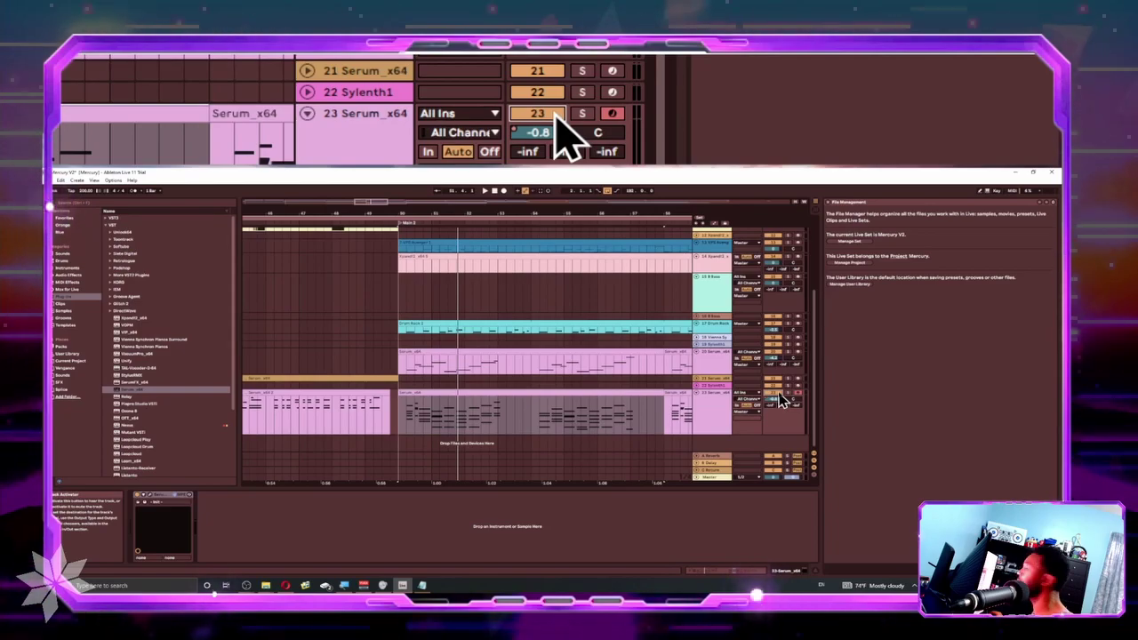
key("space")
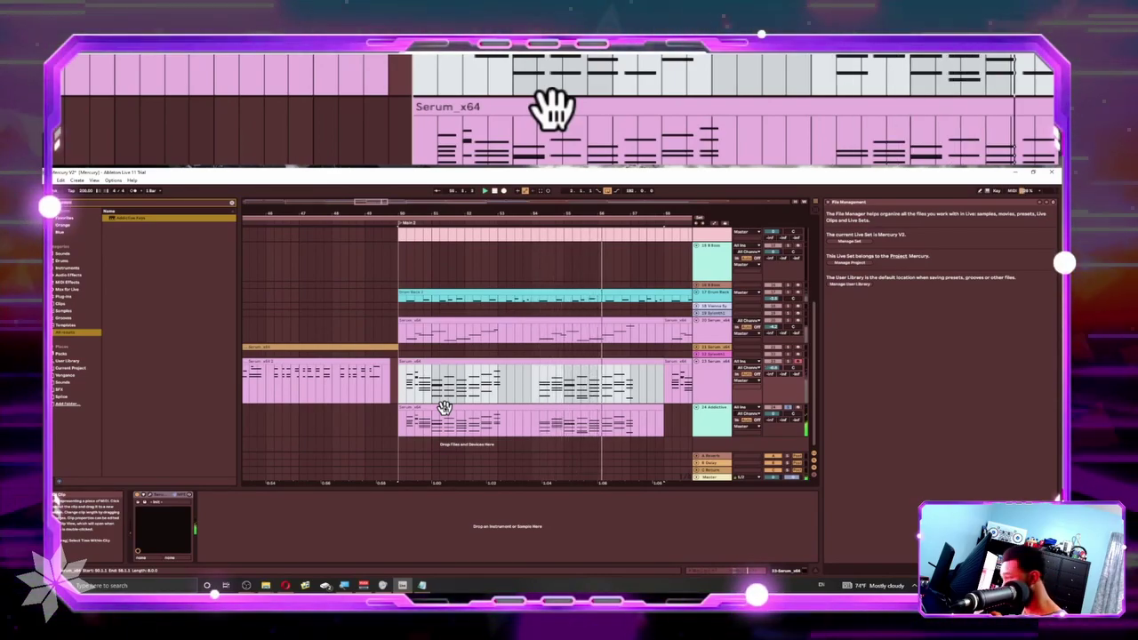
double_click(444, 407)
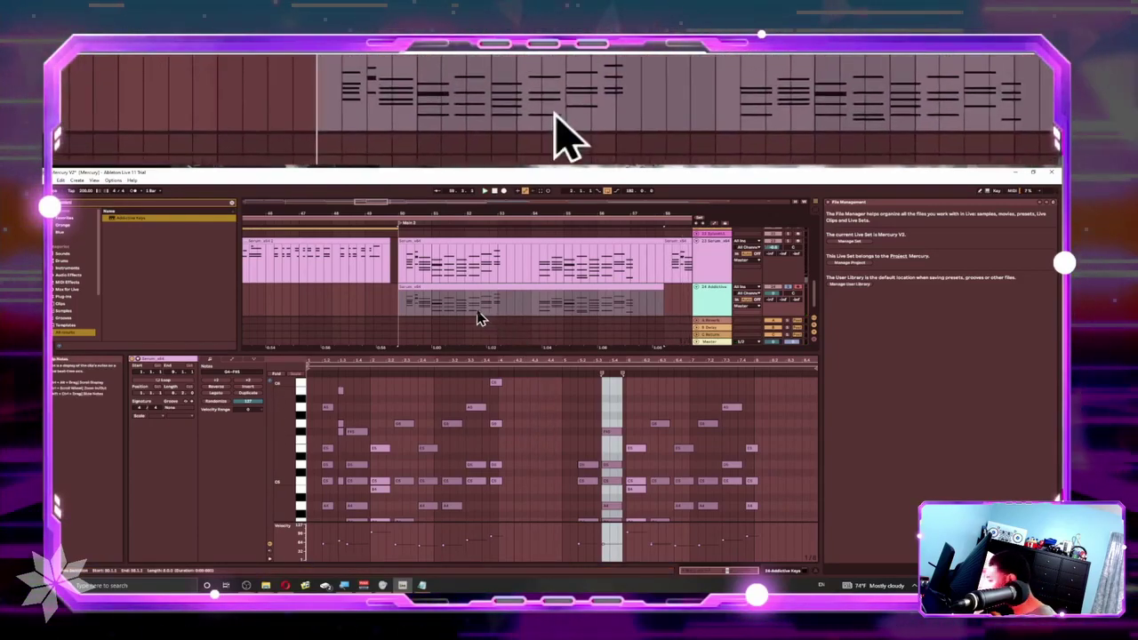
right_click(716, 241)
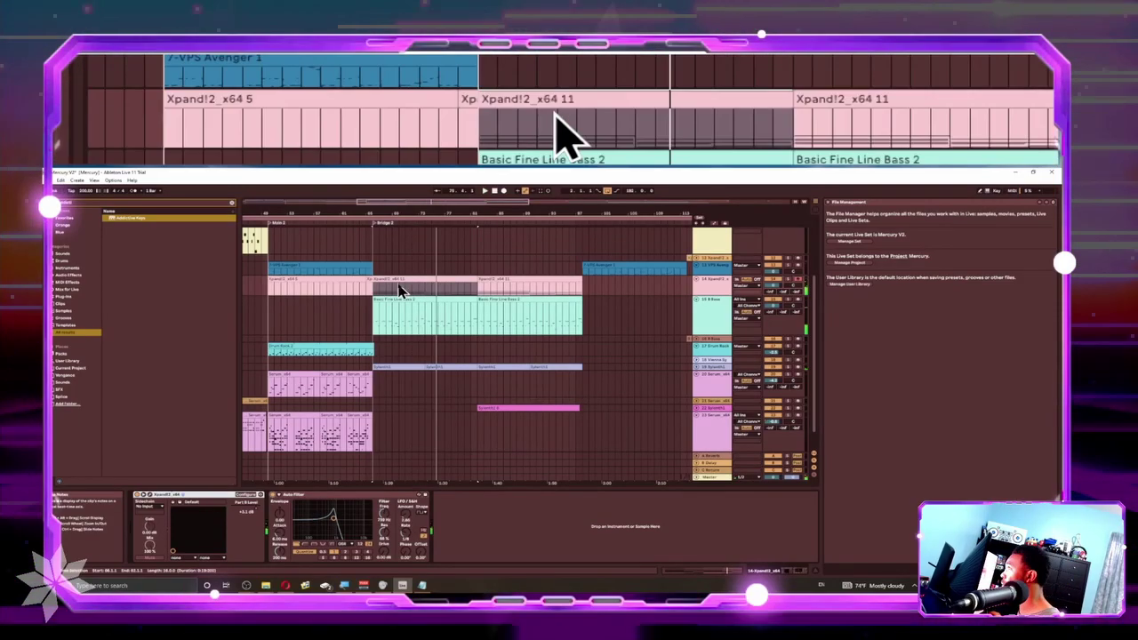
- Bypass the Auto Filter on Xpand!2 track 14 and switch on part B, FM Whisper Pad+, in the instrument
scroll(408, 282, "up", 4)
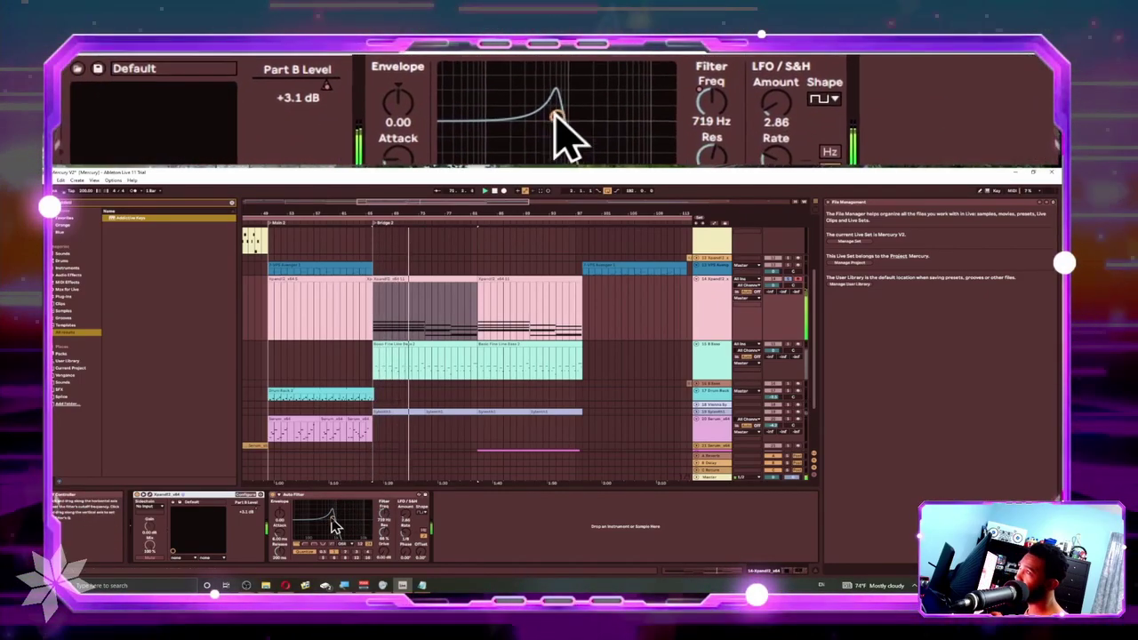
left_click(273, 501)
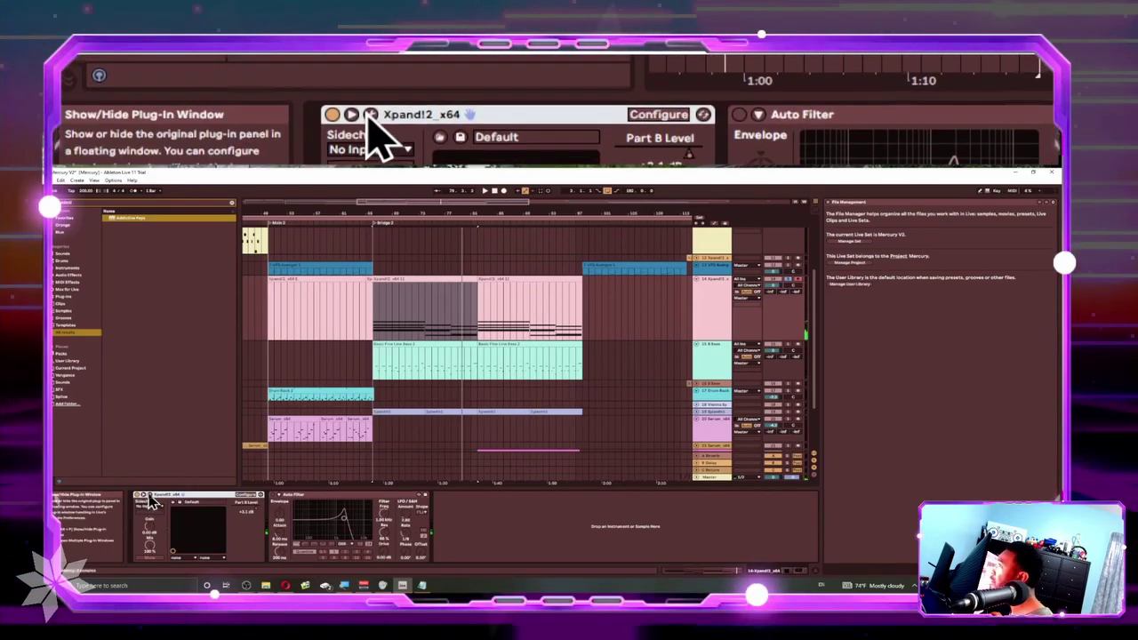
left_click(150, 496)
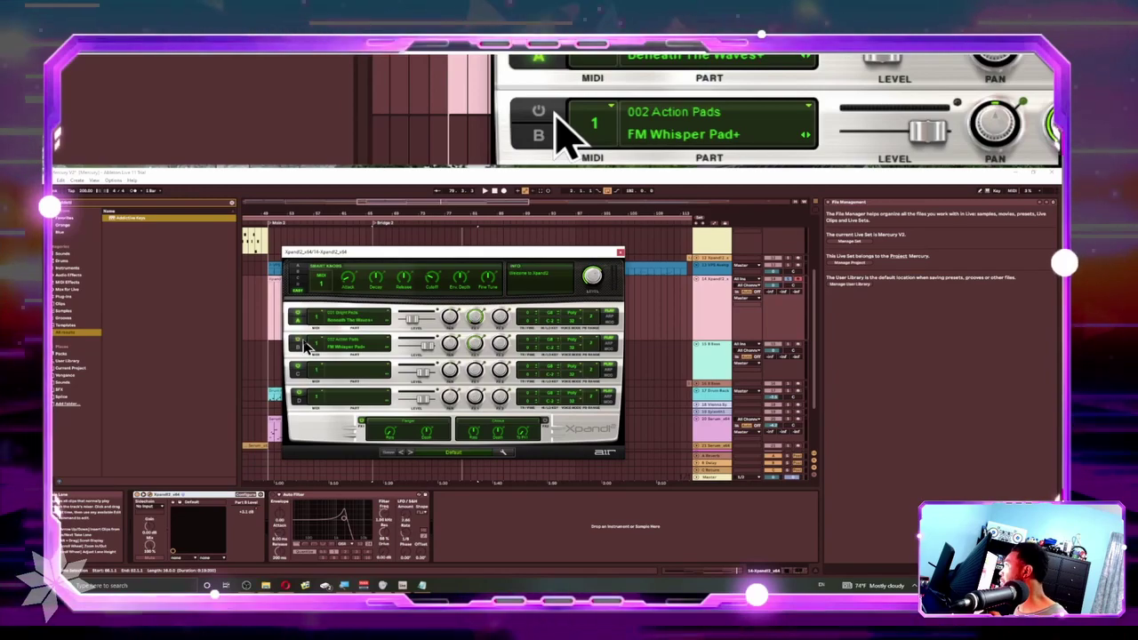
left_click(293, 341)
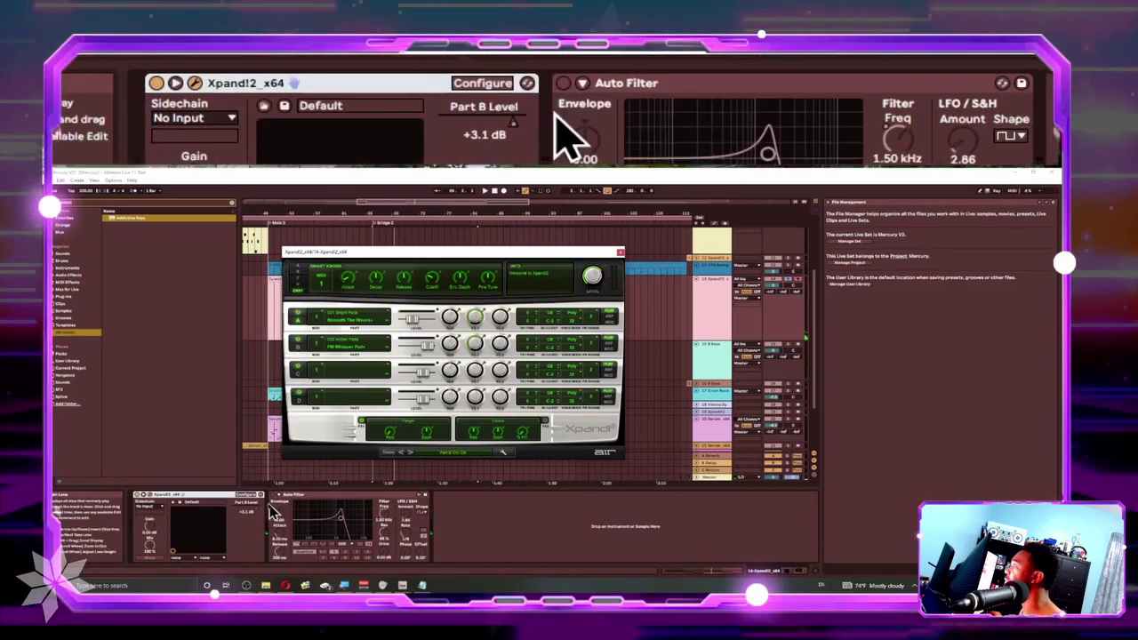
left_click_drag(380, 256, 597, 269)
- Go back to Bridge 1 and select the start of its turquoise Xpand!2 clip for comparison
scroll(413, 289, "up", 5)
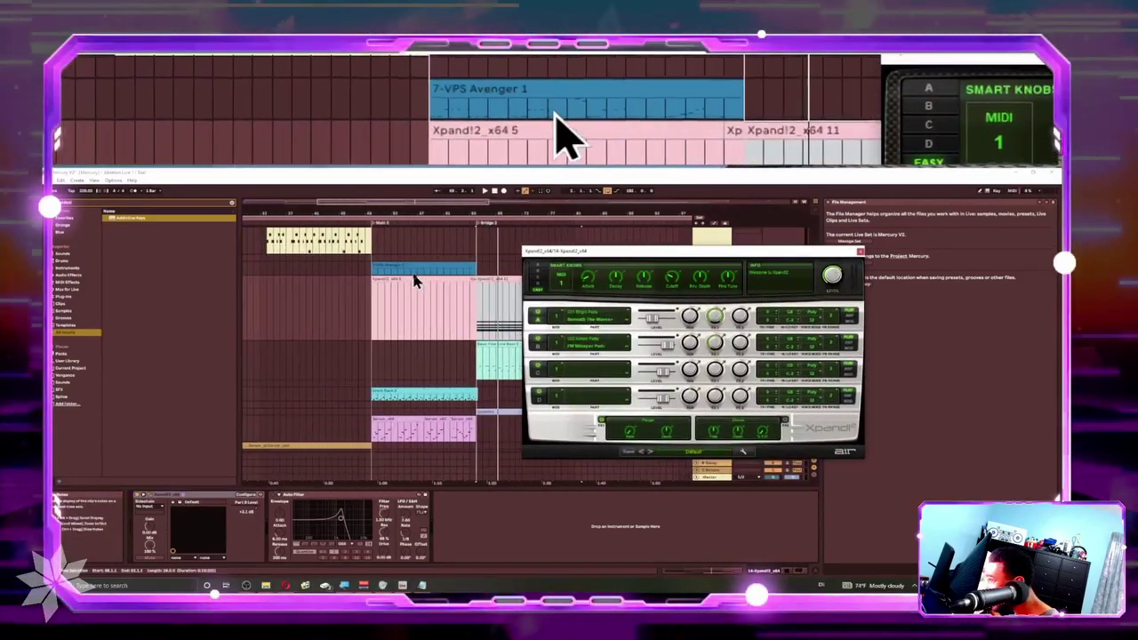
scroll(414, 277, "right", 2)
scroll(409, 279, "left", 4)
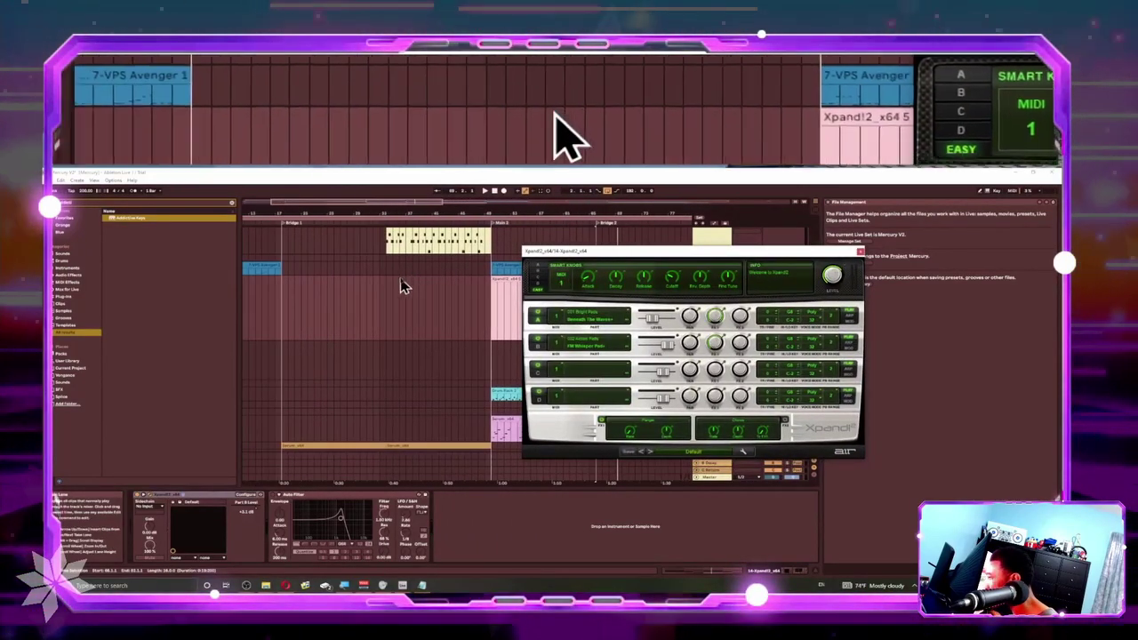
scroll(402, 281, "up", 3)
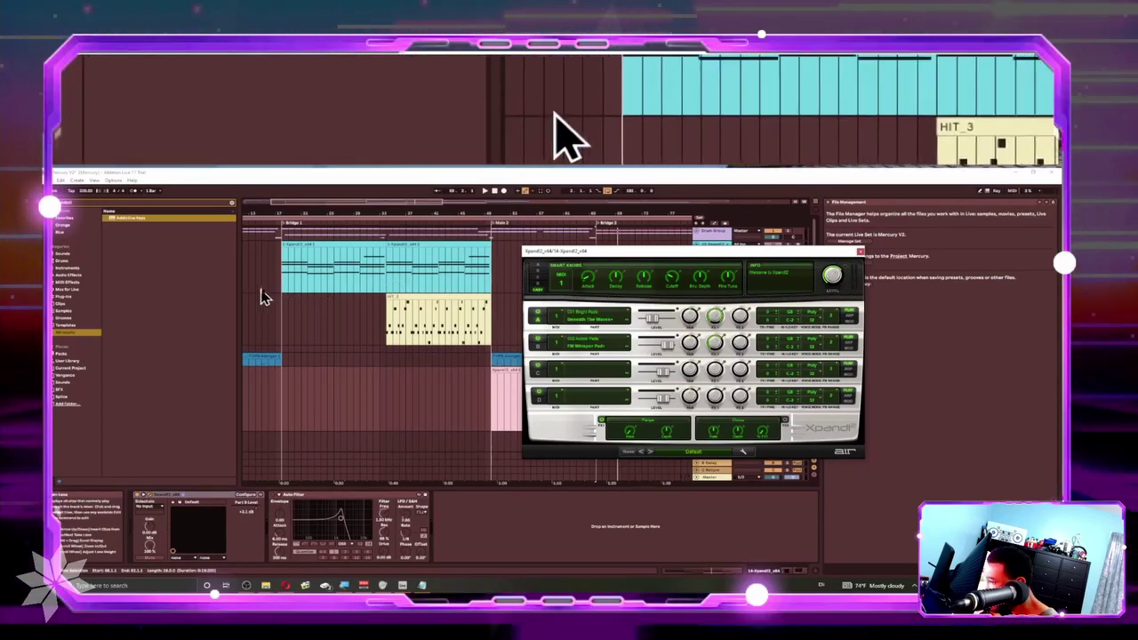
left_click(285, 287)
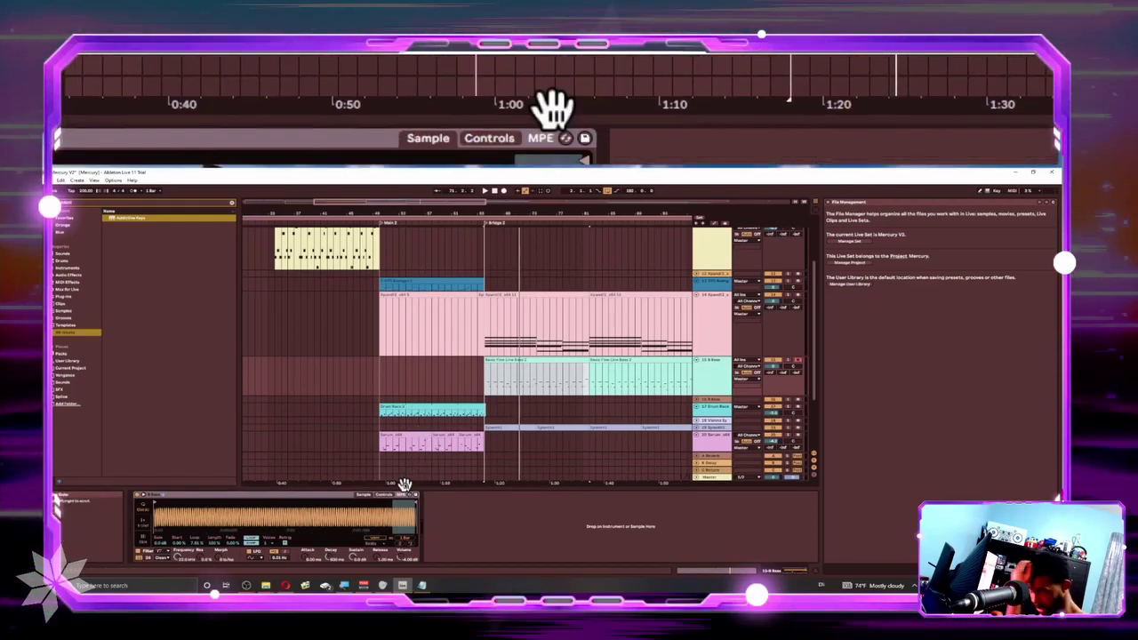
- Examine the waveform of the B Bass sample close up and return to the full sample view
scroll(310, 518, "up", 5)
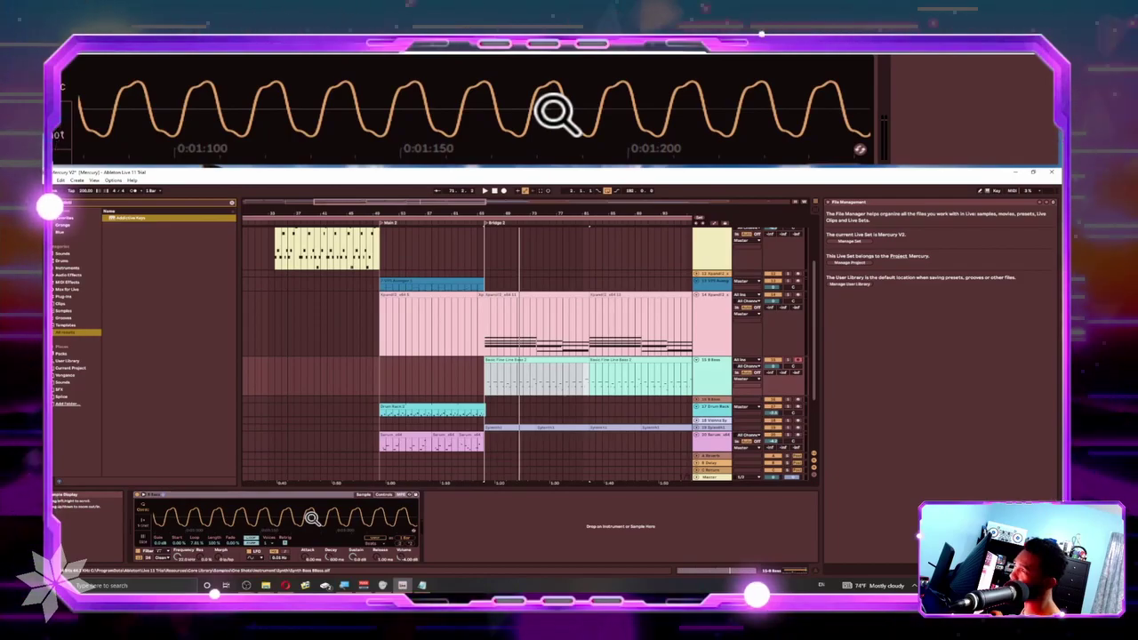
scroll(310, 518, "down", 5)
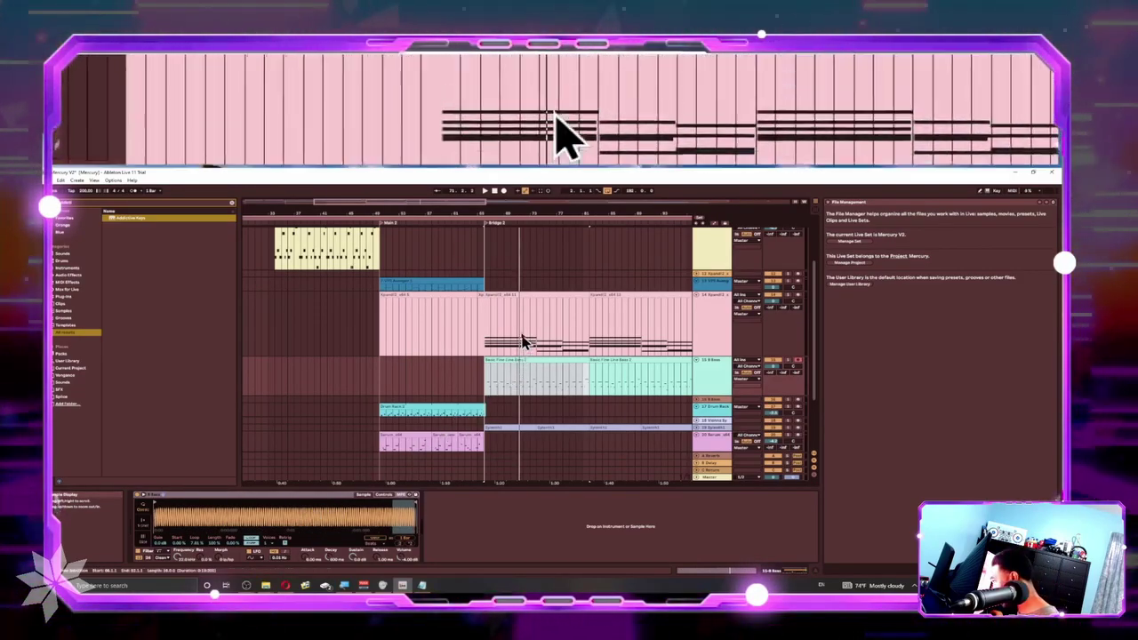
- Play Bridge 2, enlarge Sylenth1 track 19, and open its Sylenth1 instrument
key("space")
scroll(516, 360, "down", 5)
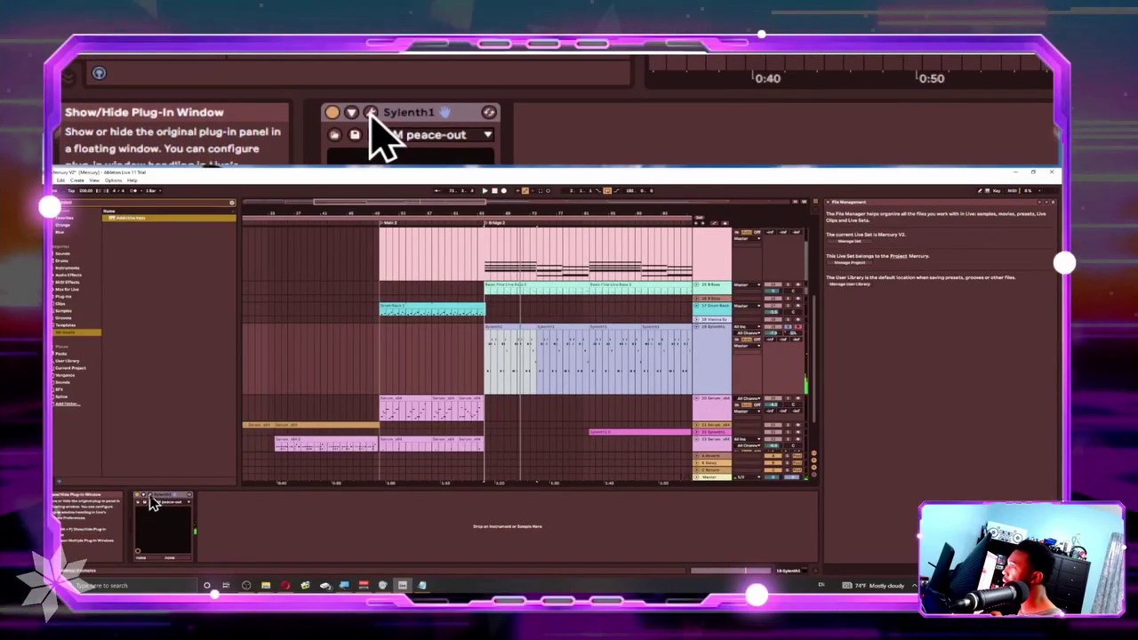
left_click(151, 499)
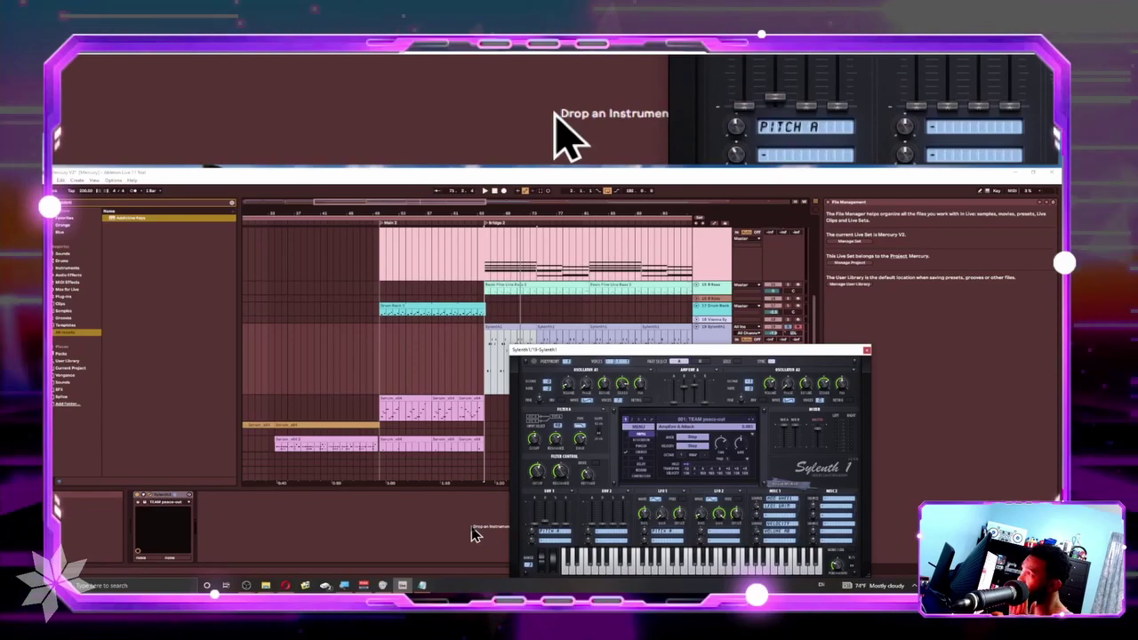
mouse_move(401, 586)
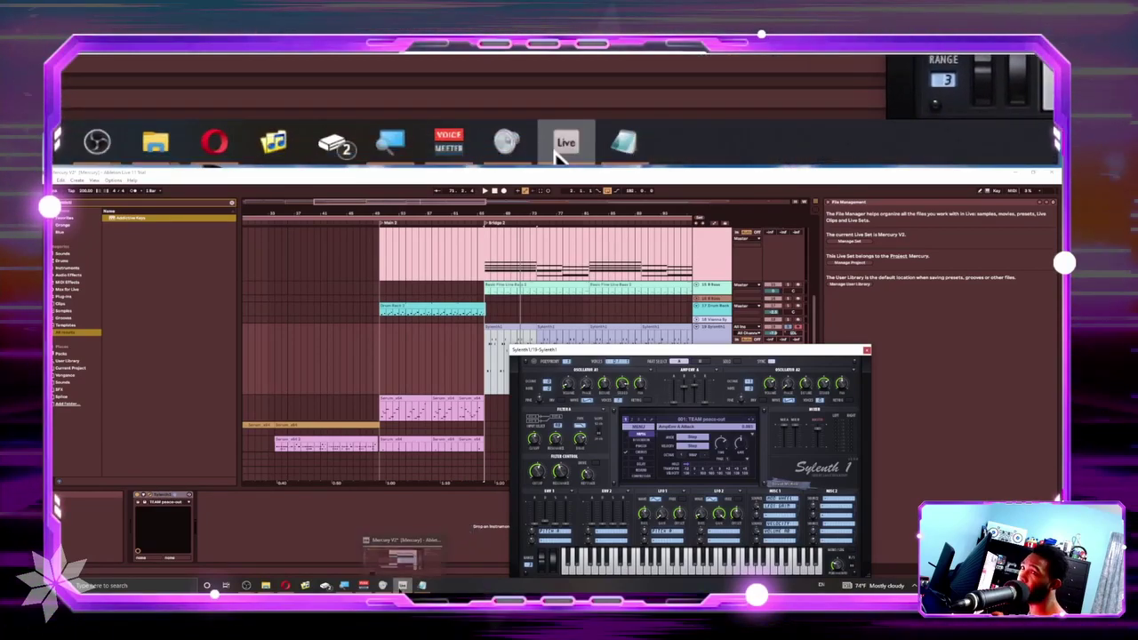
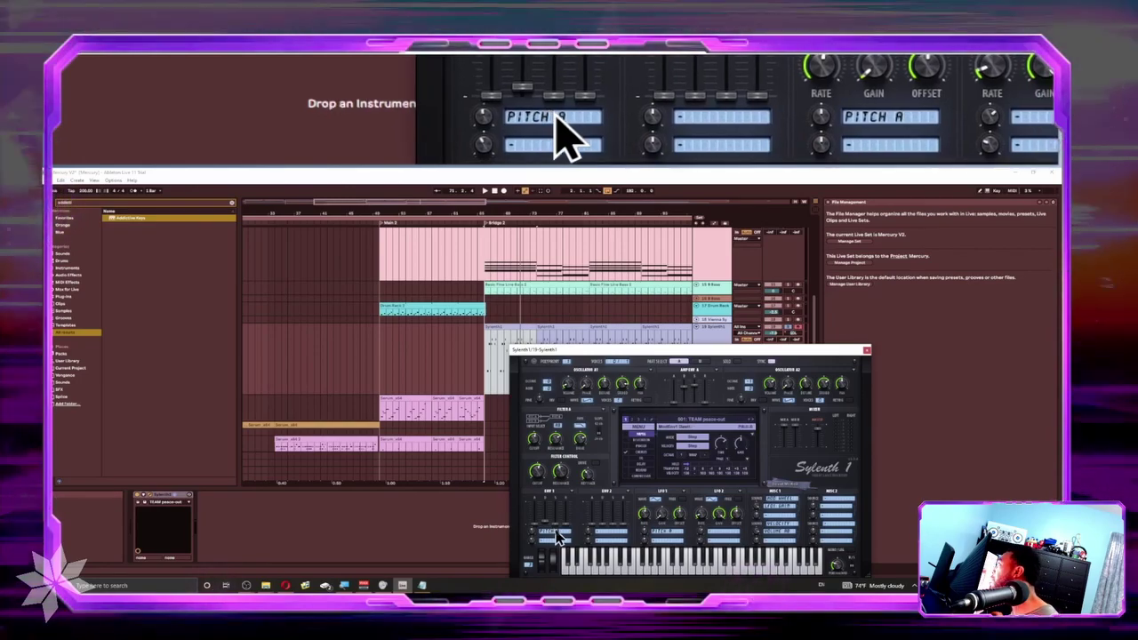
- Clear Sylenth1's first modulation envelope destination to compare the sound, and set it back to Pitch A
left_click(557, 535)
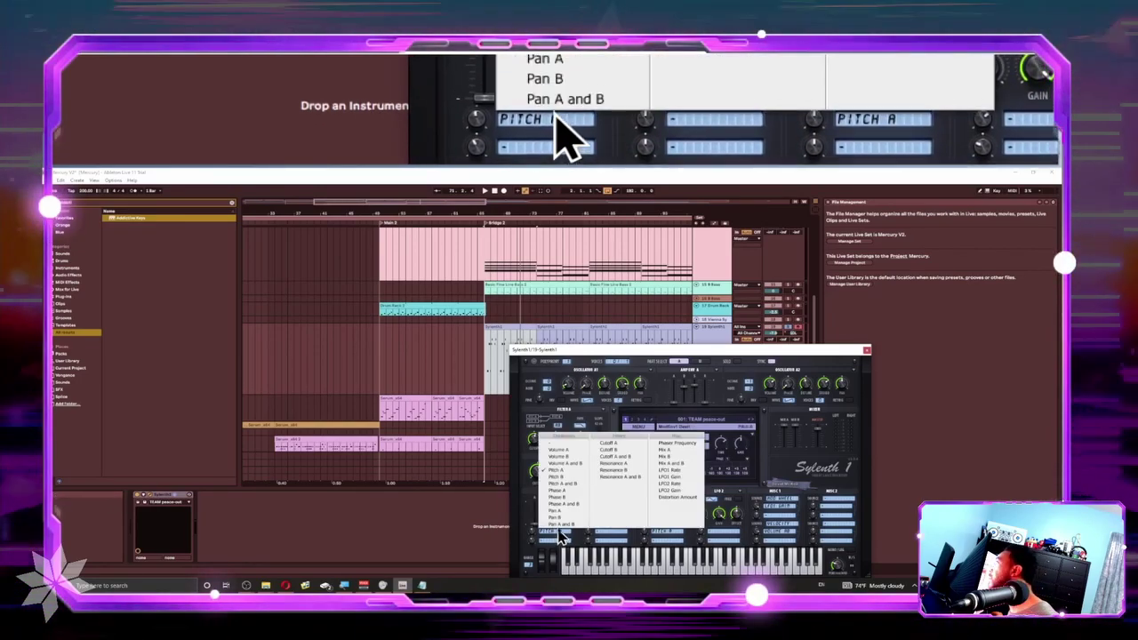
left_click(572, 443)
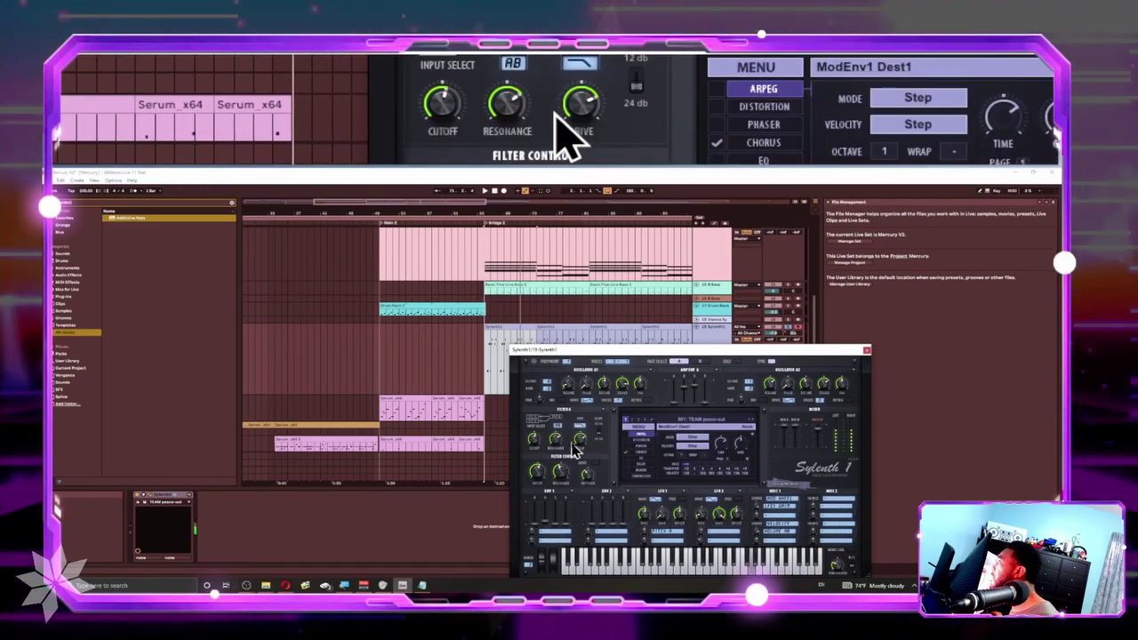
left_click(552, 537)
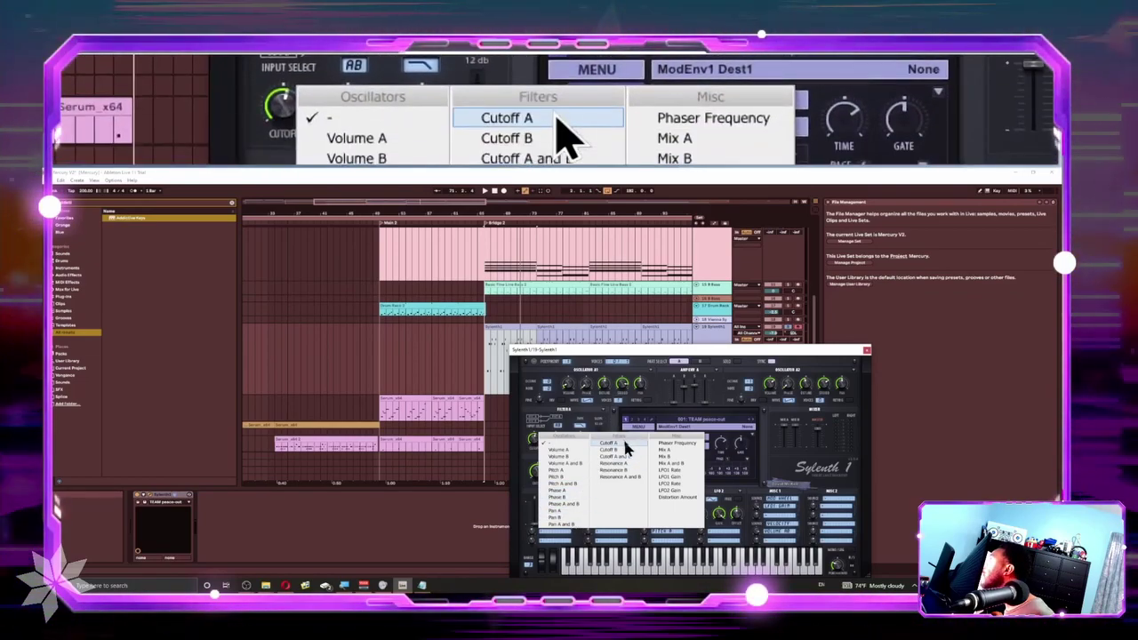
left_click(569, 467)
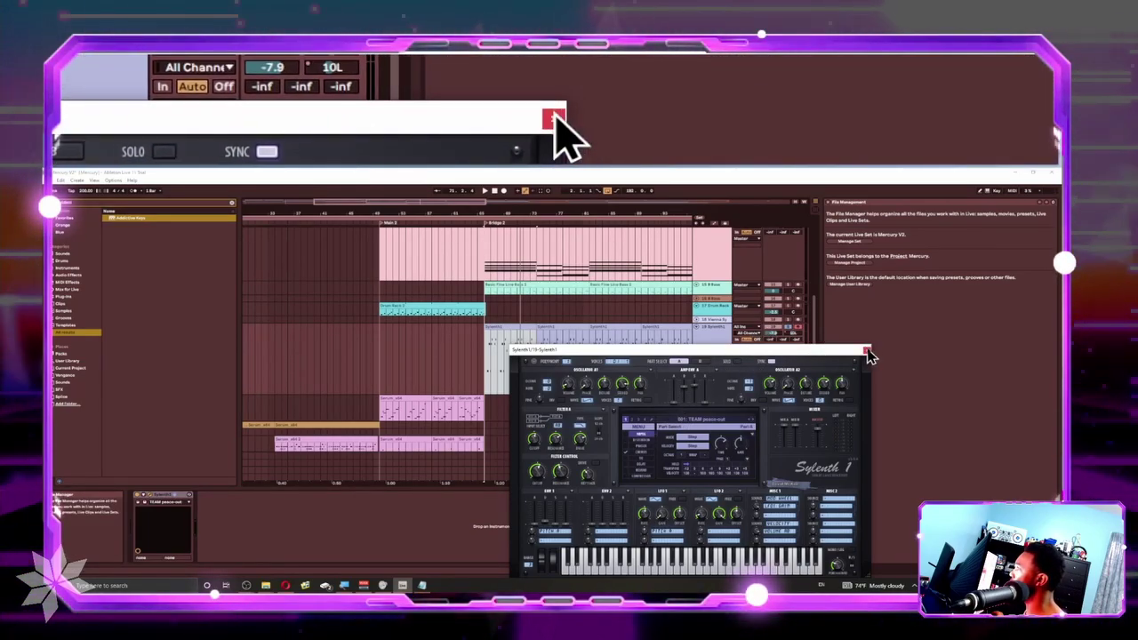
- Play the first Bridge 2 clip on Sylenth1 track 19 and open its notes
left_click(865, 349)
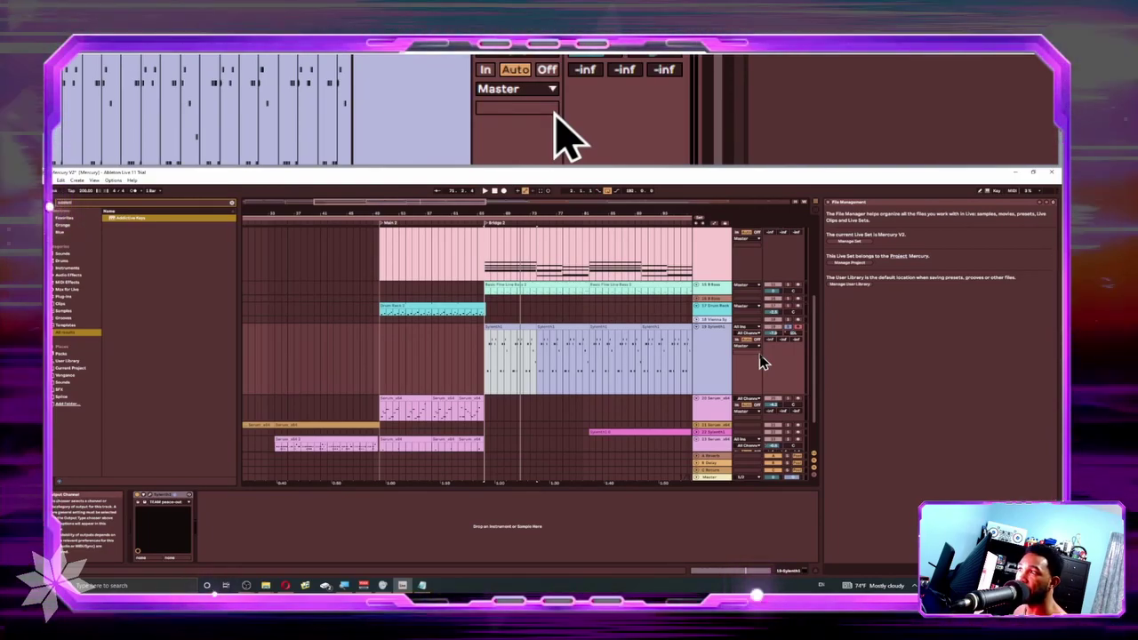
key("space")
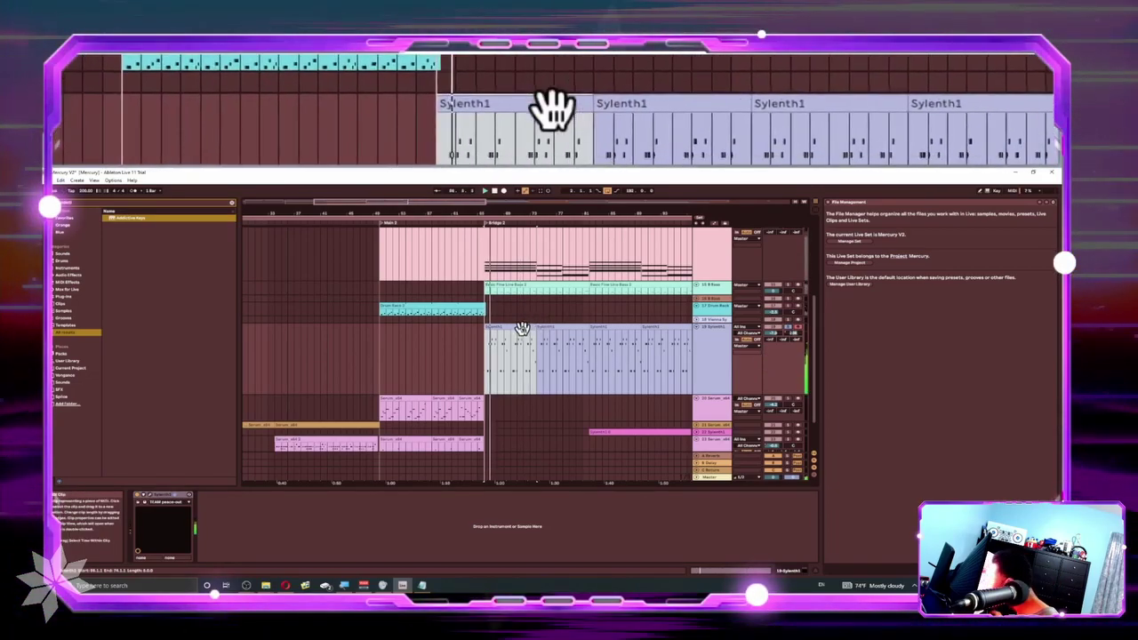
double_click(523, 338)
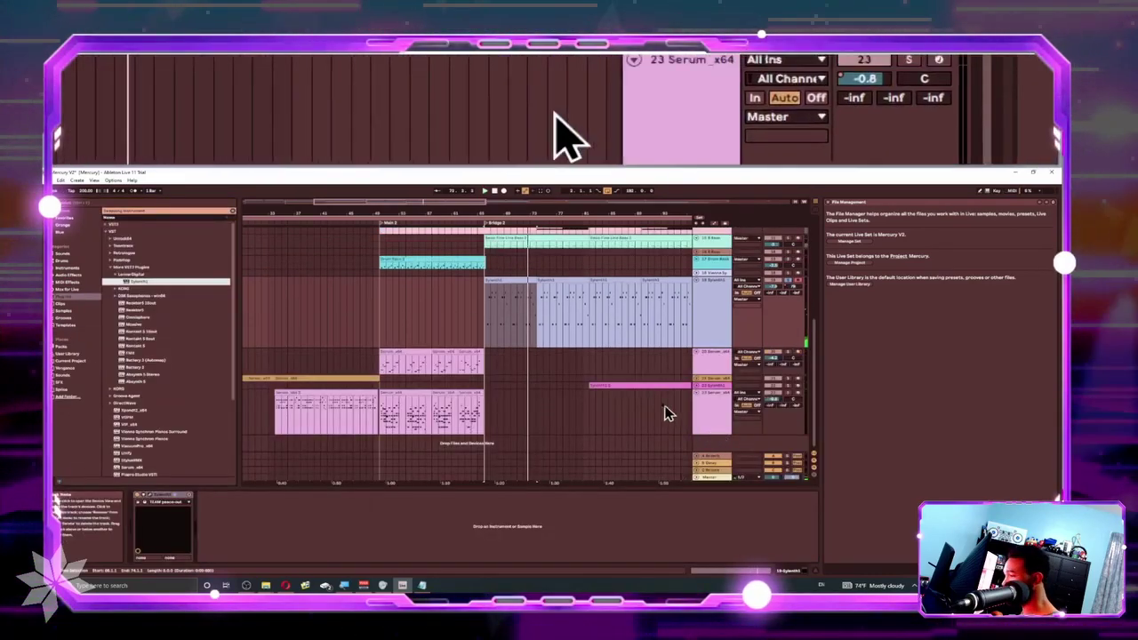
- Look over the Bridge 2 clips from the Xpand!2 part down to the Sylenth1 tracks
scroll(526, 297, "down", 3)
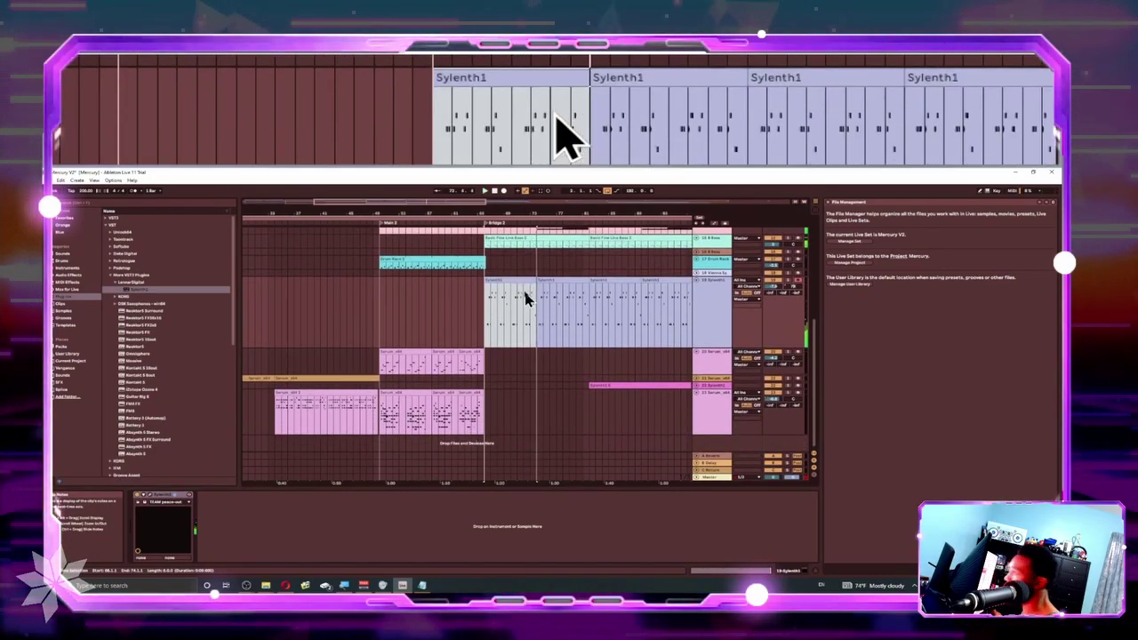
scroll(525, 298, "right", 4)
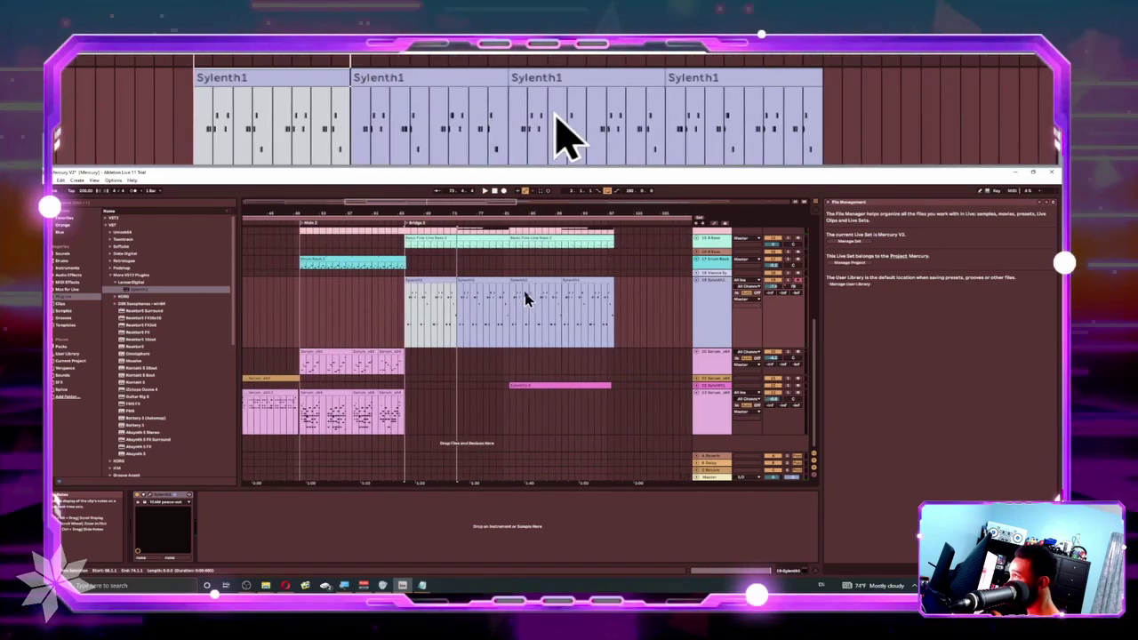
scroll(523, 283, "up", 3)
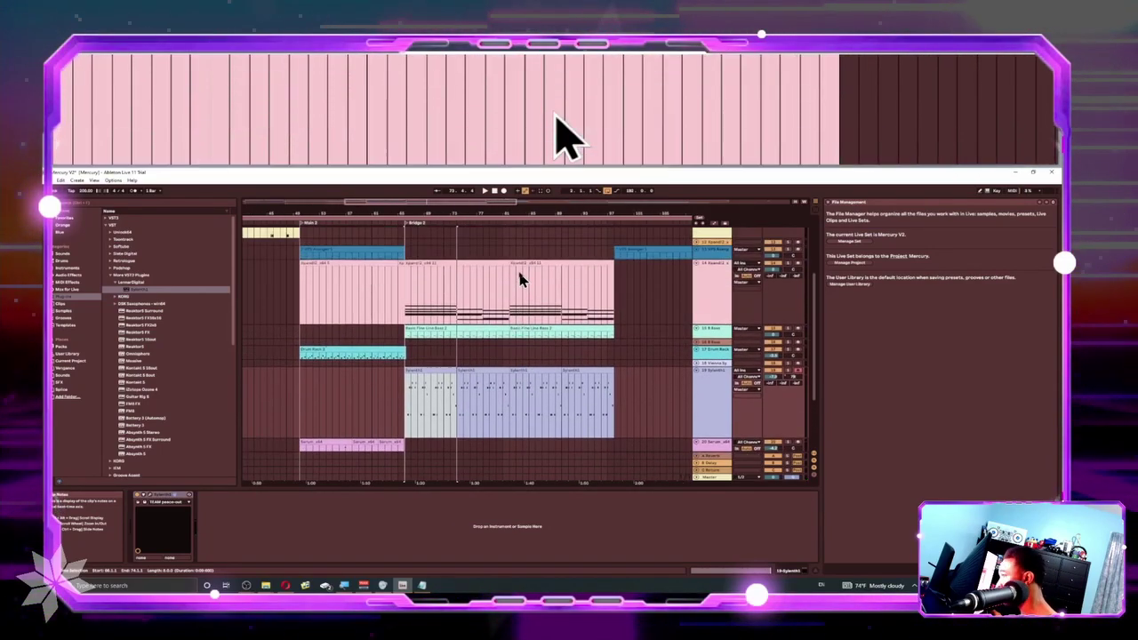
scroll(521, 280, "down", 3)
scroll(523, 281, "right", 4)
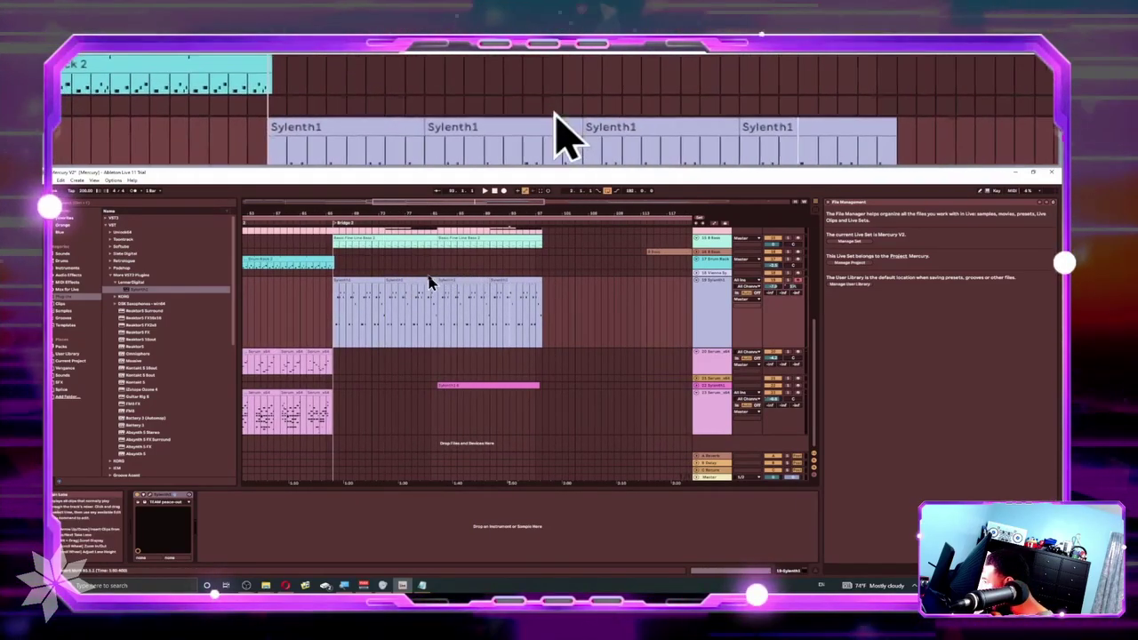
- Play the Sylenth1 6 clip in Bridge 2, enlarge its track, and examine the melody's notes up close
left_click(444, 384)
key("space")
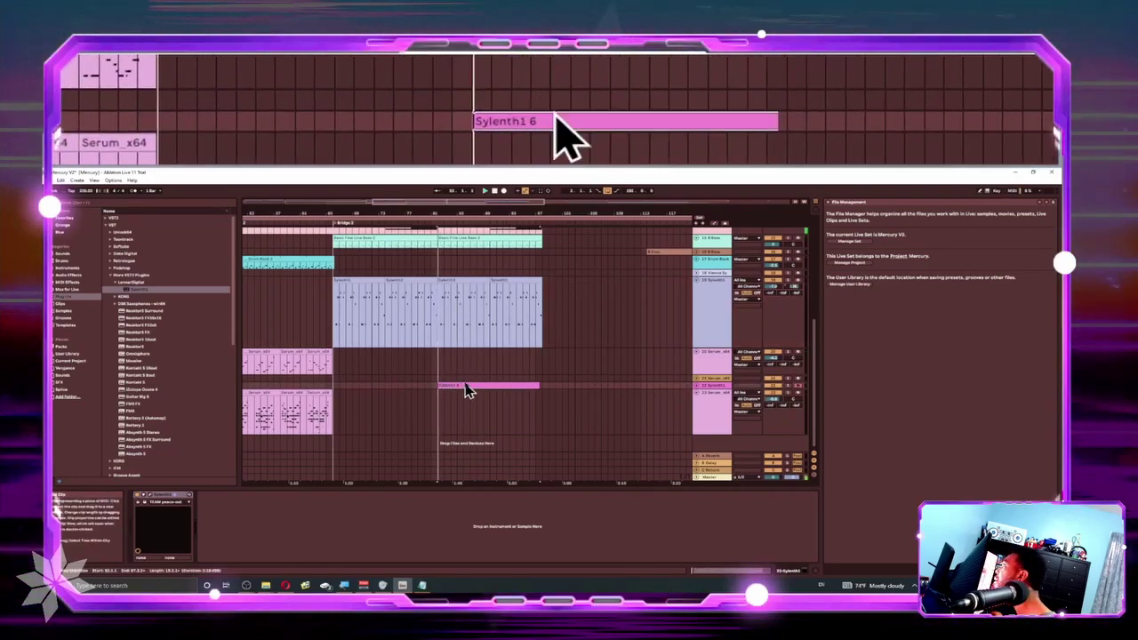
scroll(465, 384, "up", 3)
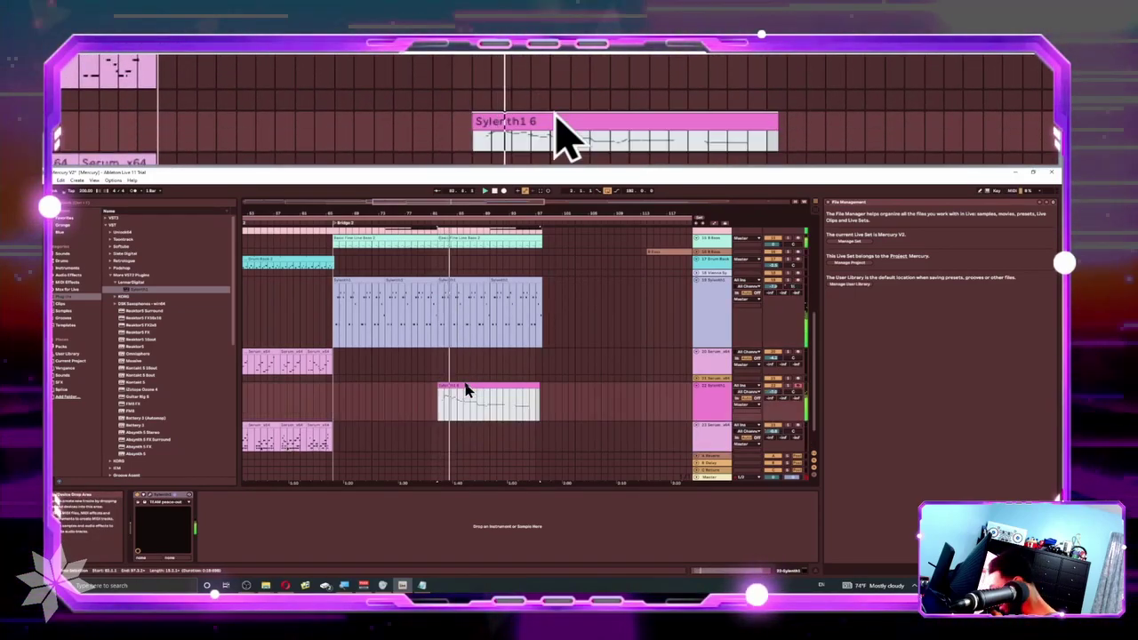
scroll(478, 411, "down", 2)
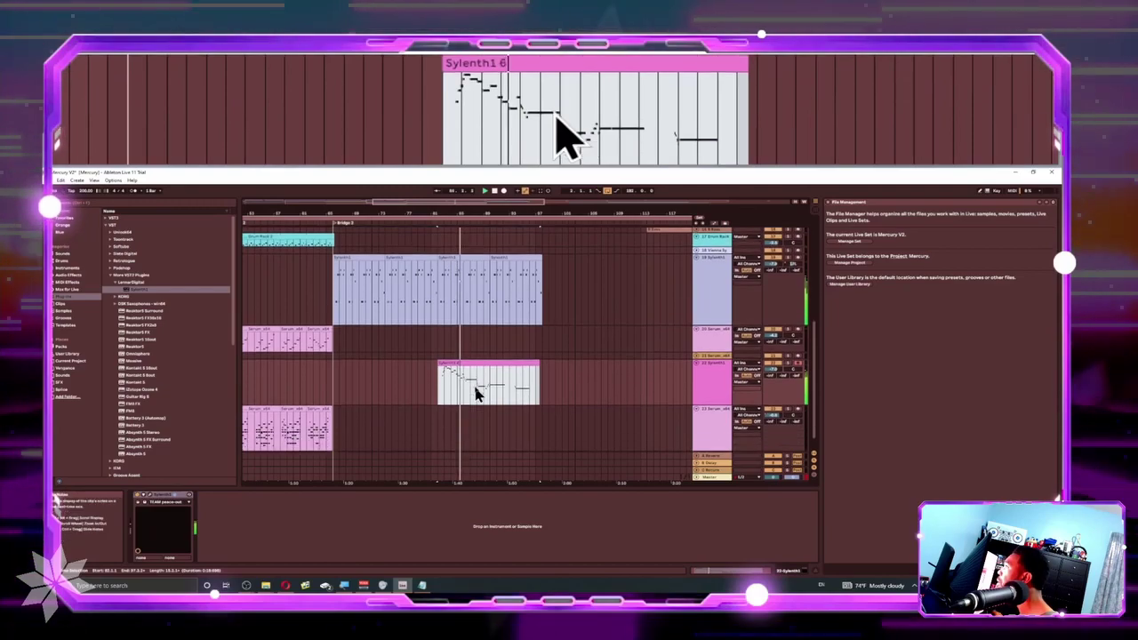
scroll(480, 388, "up", 5)
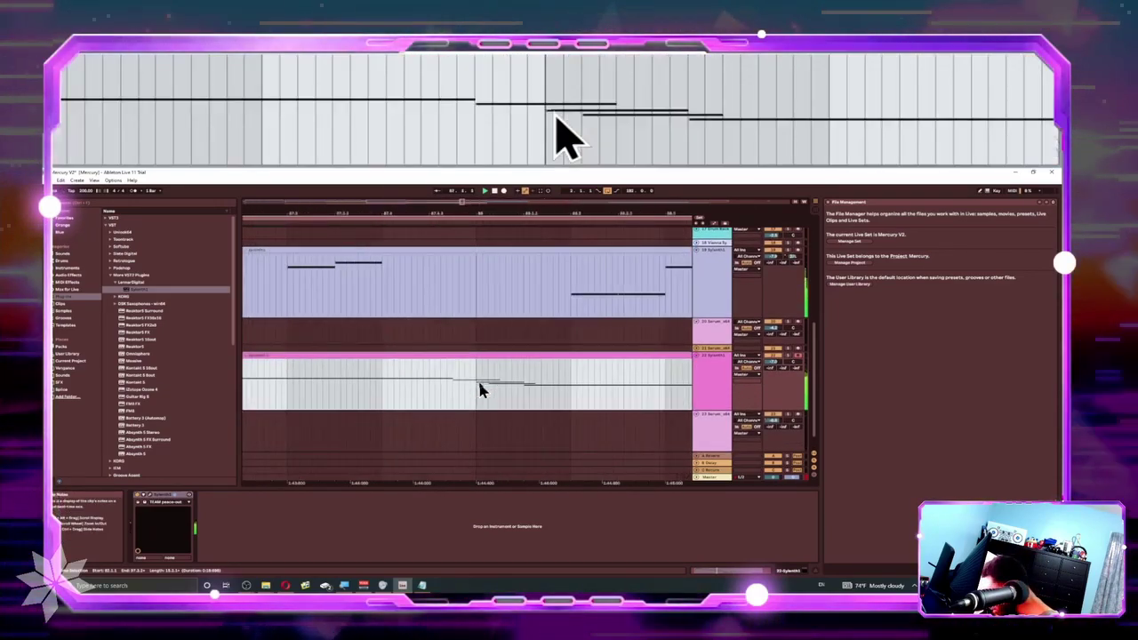
scroll(474, 386, "down", 3)
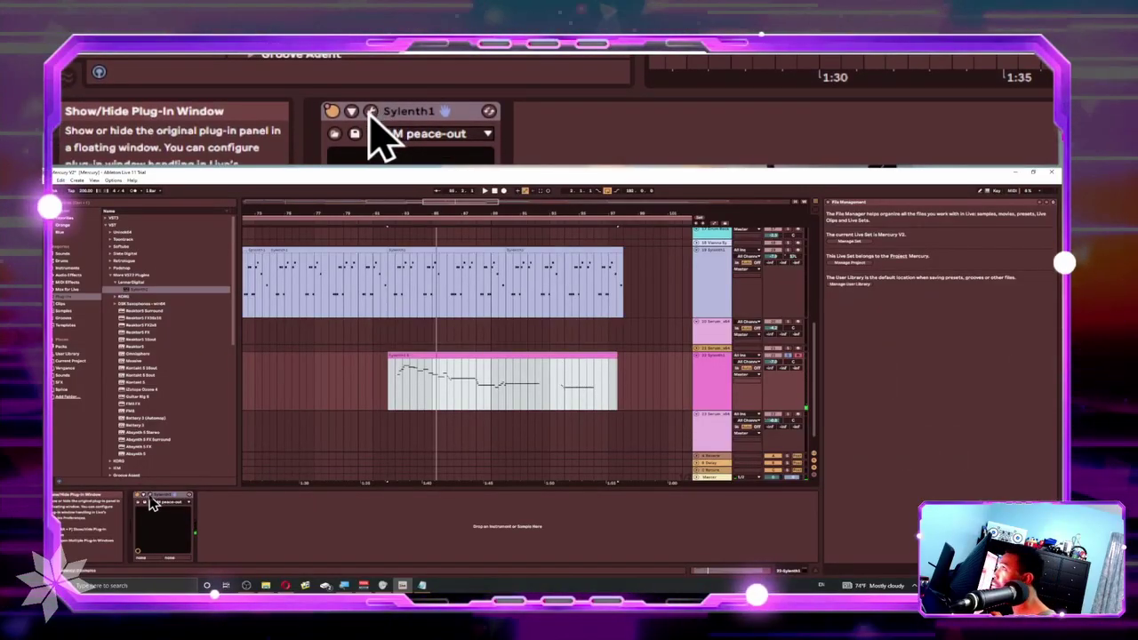
- Open the Sylenth1 instrument on track 22 to view its TEAM peace-out preset, and close it again
left_click(149, 499)
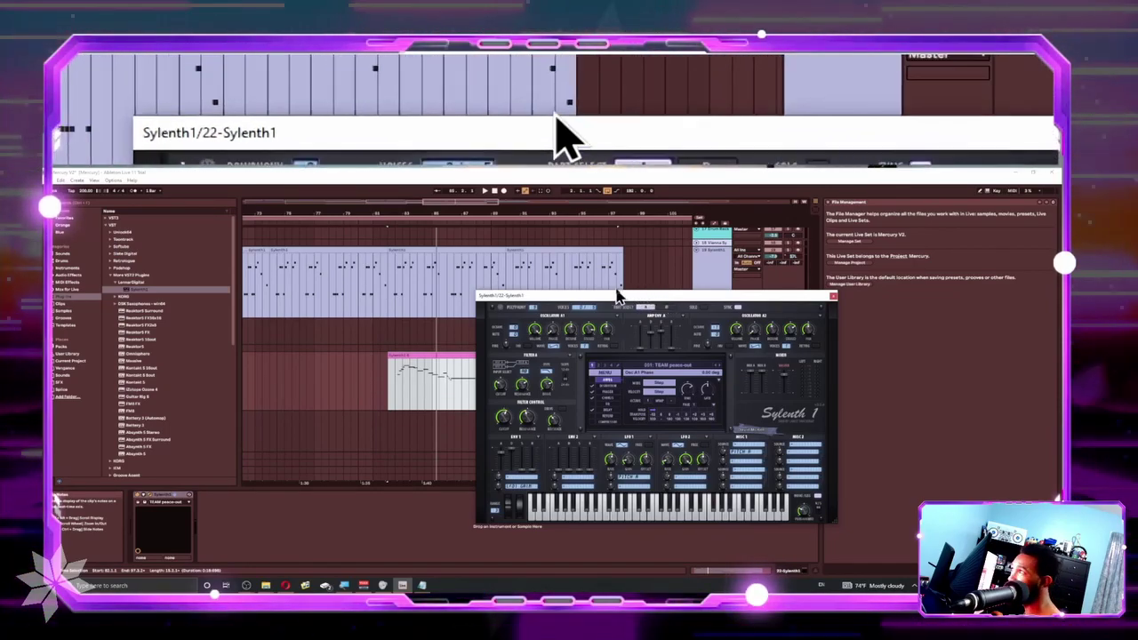
left_click_drag(602, 302, 384, 317)
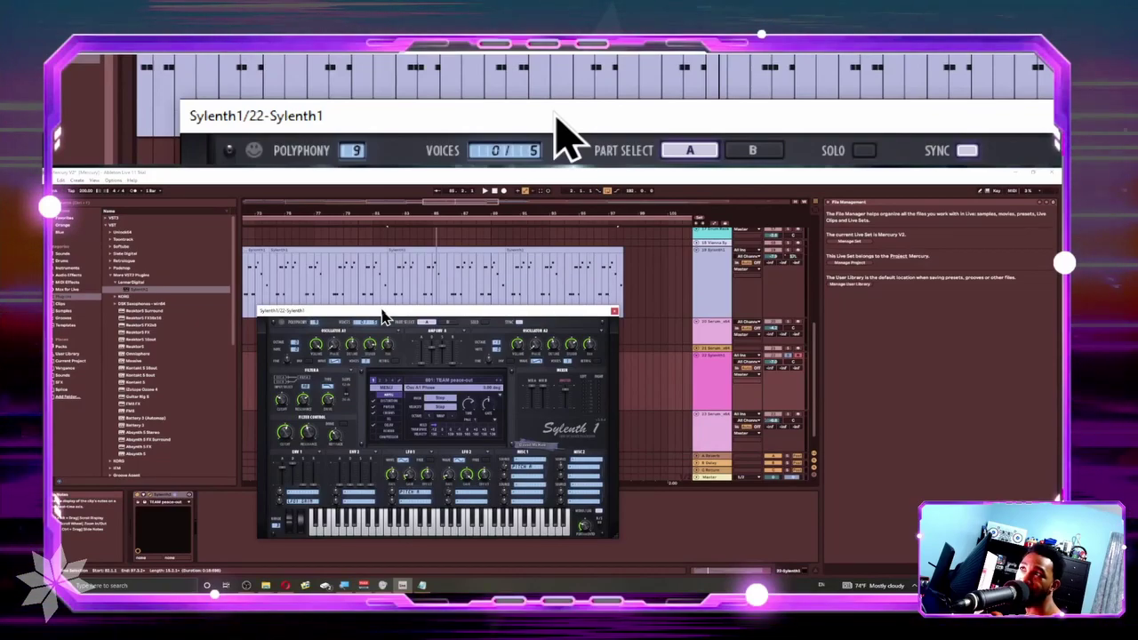
left_click(613, 310)
- Play the section following Bridge 2 and look over its Xpand!2 and VPS Avenger clips
key("space")
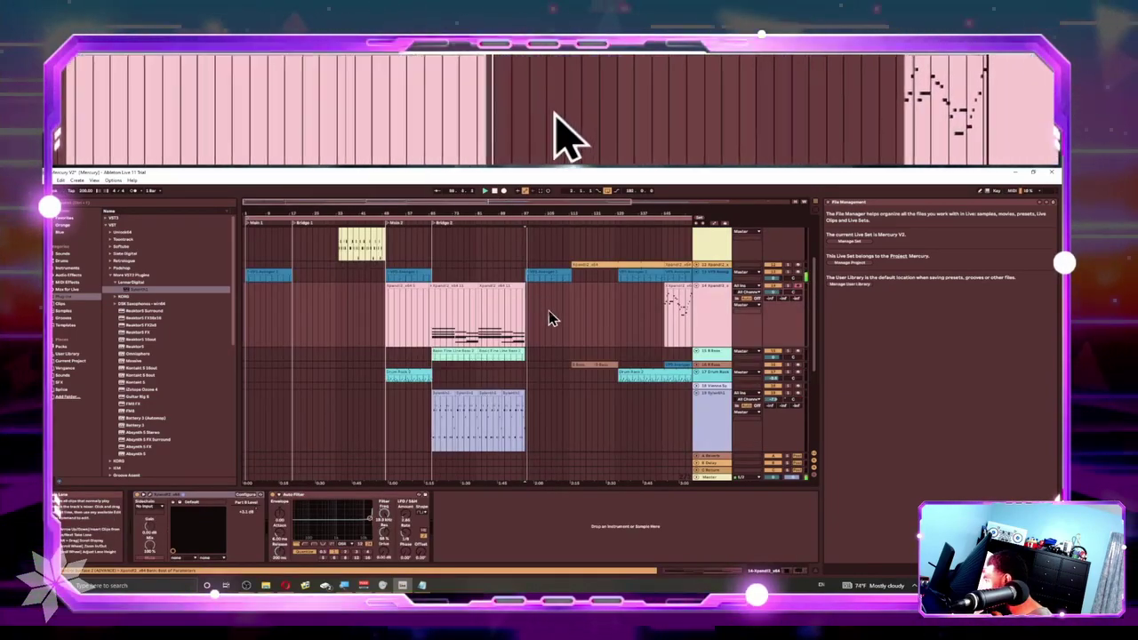
scroll(551, 322, "up", 3)
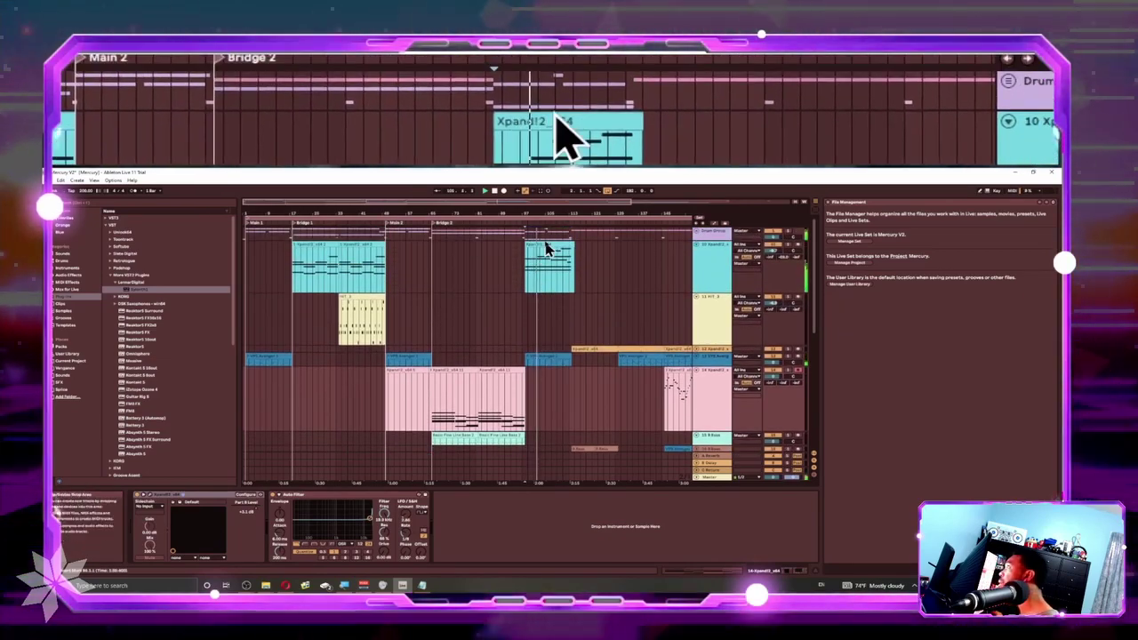
scroll(561, 284, "down", 3)
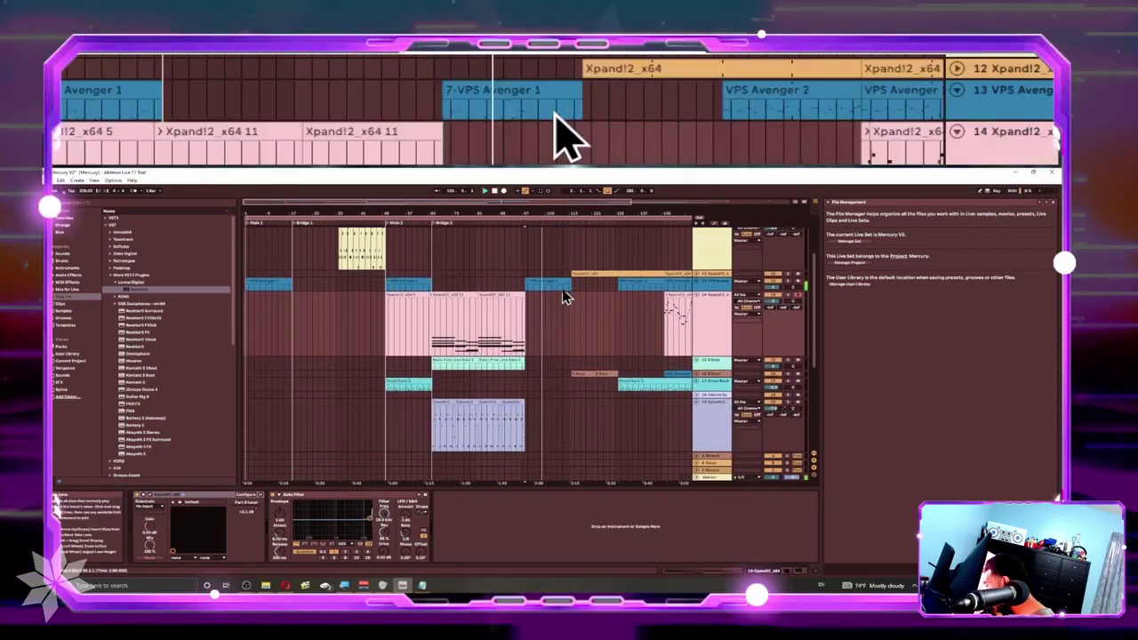
scroll(545, 275, "up", 3)
scroll(555, 297, "down", 2)
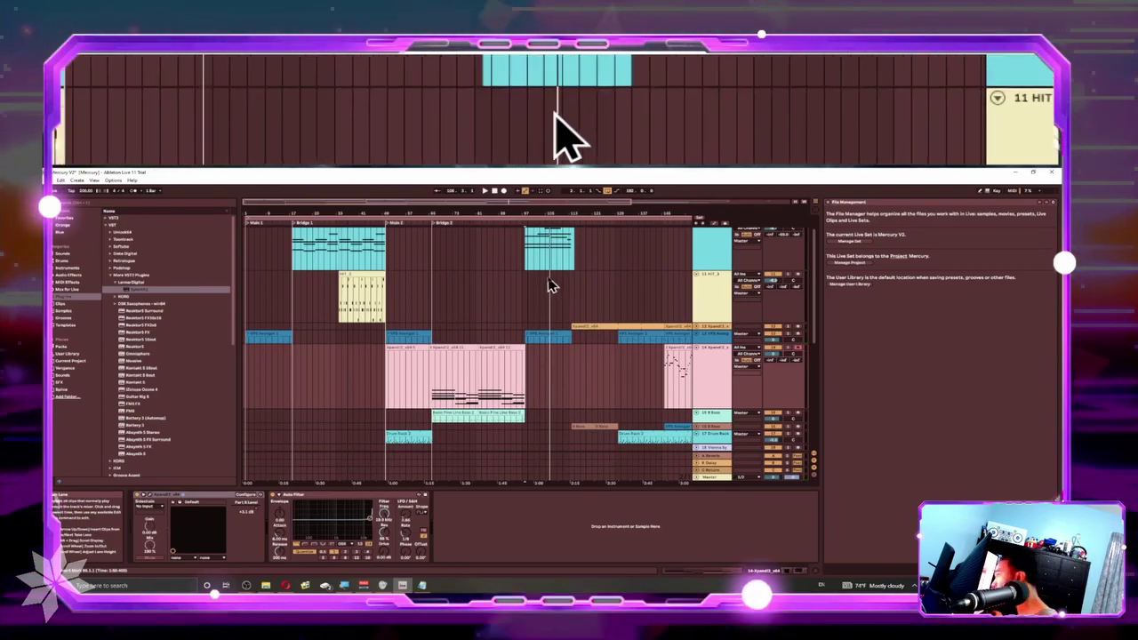
scroll(548, 258, "up", 3)
scroll(533, 284, "up", 6)
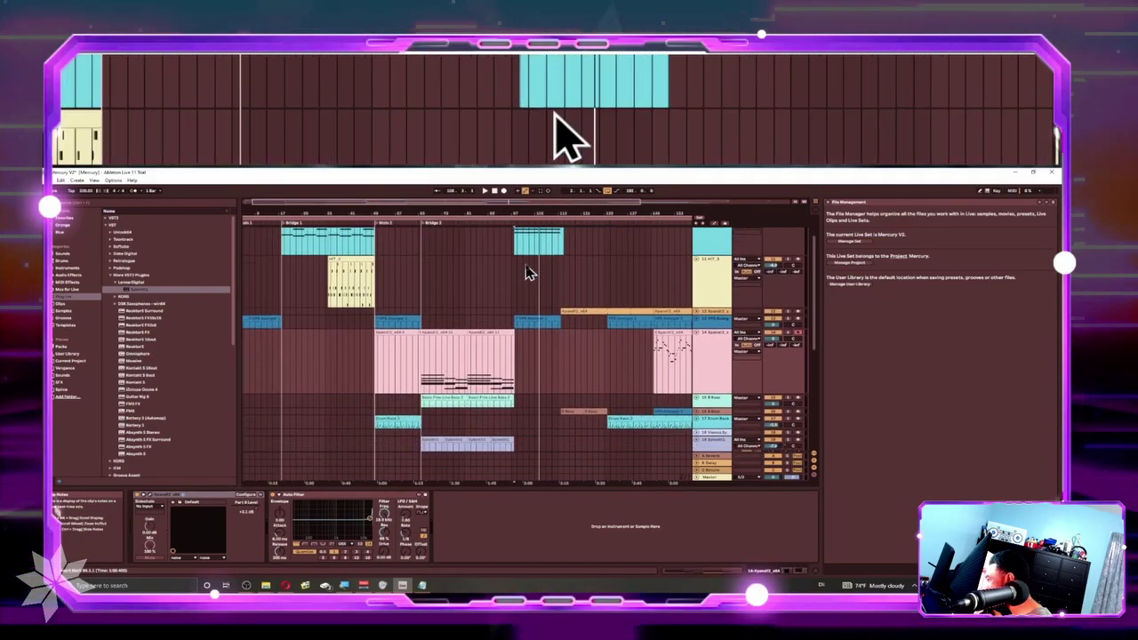
- Play the ambience audio clips after Bridge 2 and continue on to the B Bass clips
left_click(511, 315)
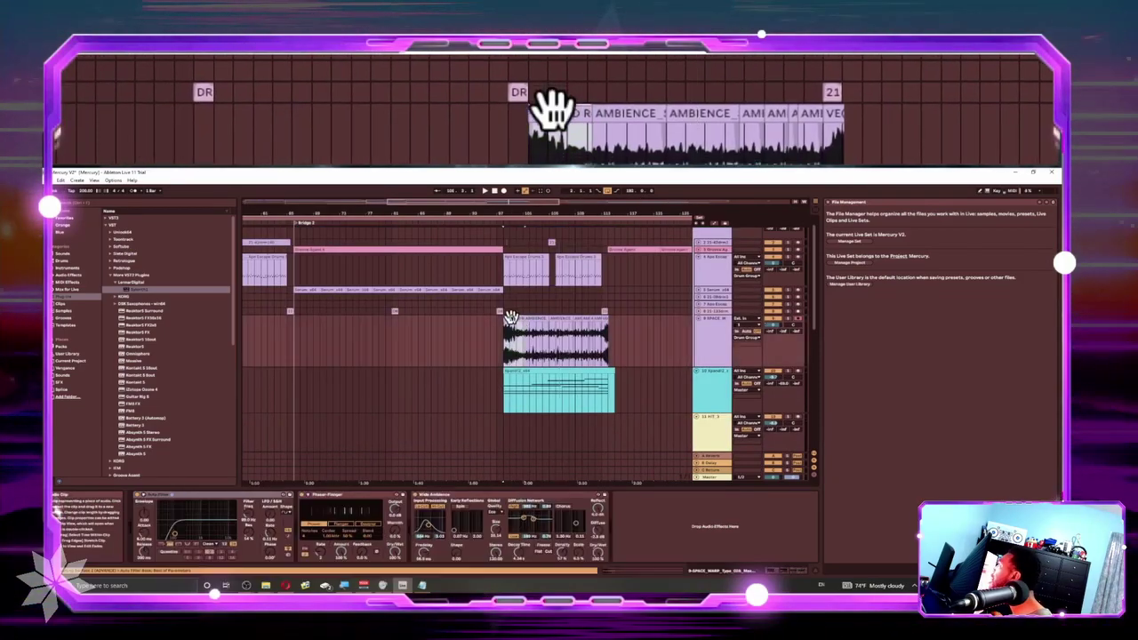
key("space")
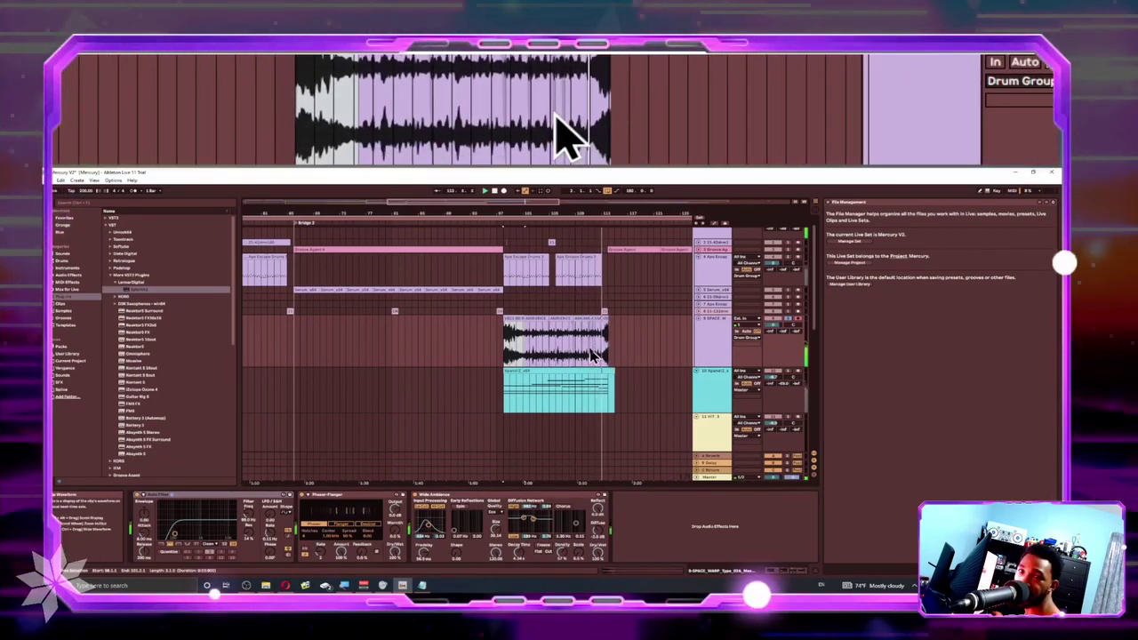
scroll(560, 345, "down", 2)
left_click(533, 336)
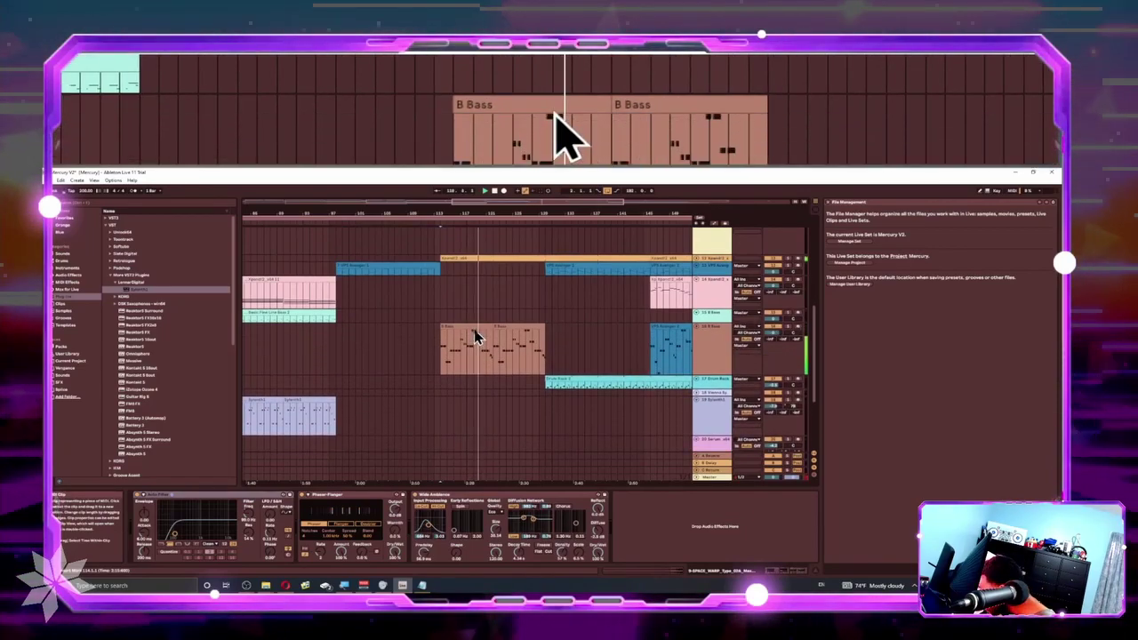
- Open the notes of the long Xpand!2 clip on track 12, play it, and examine its chords up close
scroll(471, 325, "up", 2)
scroll(461, 280, "up", 4)
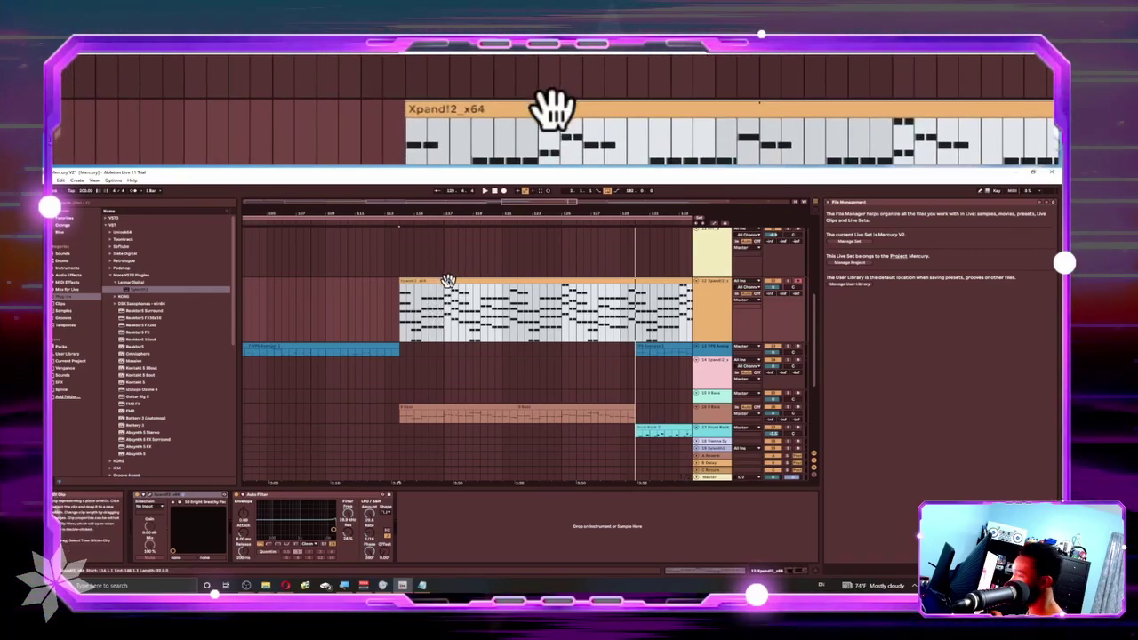
double_click(447, 281)
key("space")
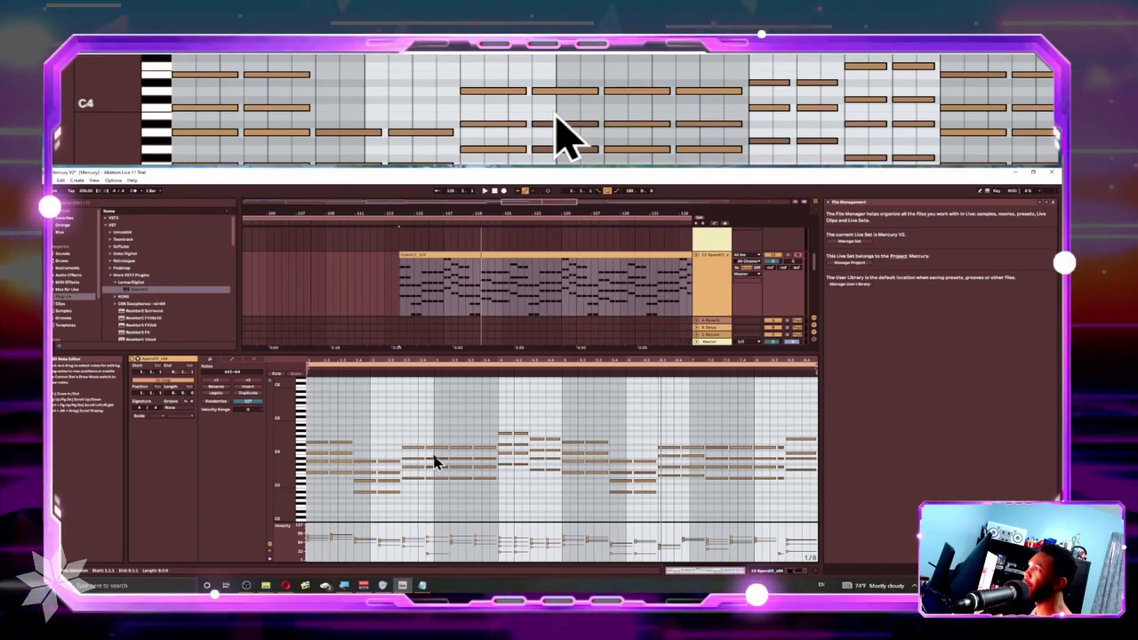
scroll(412, 471, "up", 2)
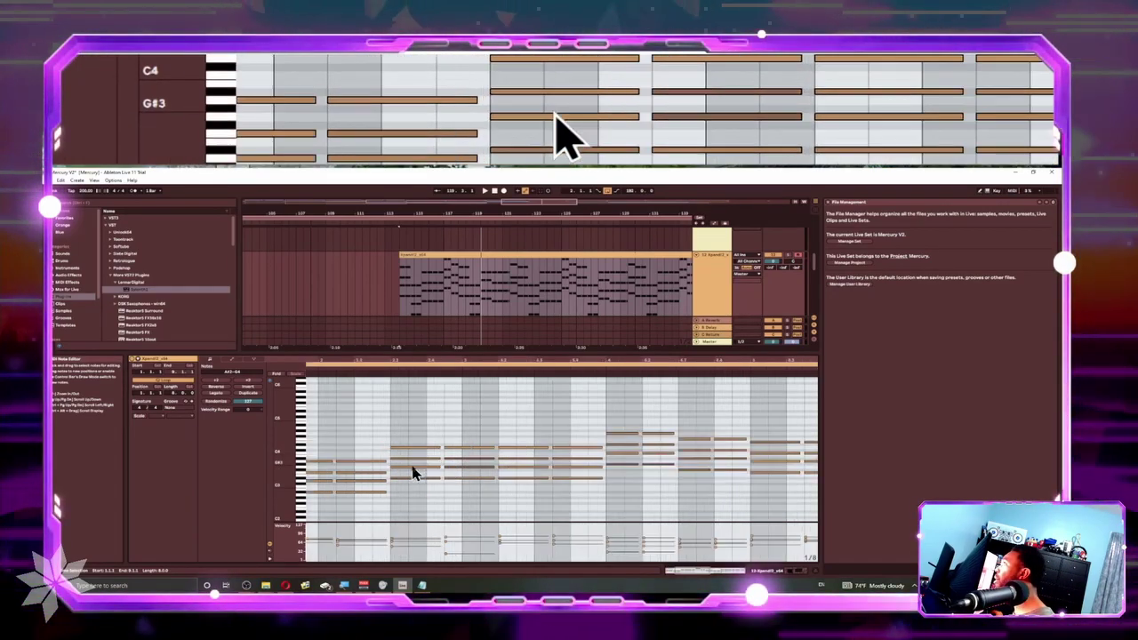
scroll(413, 471, "up", 2)
scroll(419, 462, "right", 5)
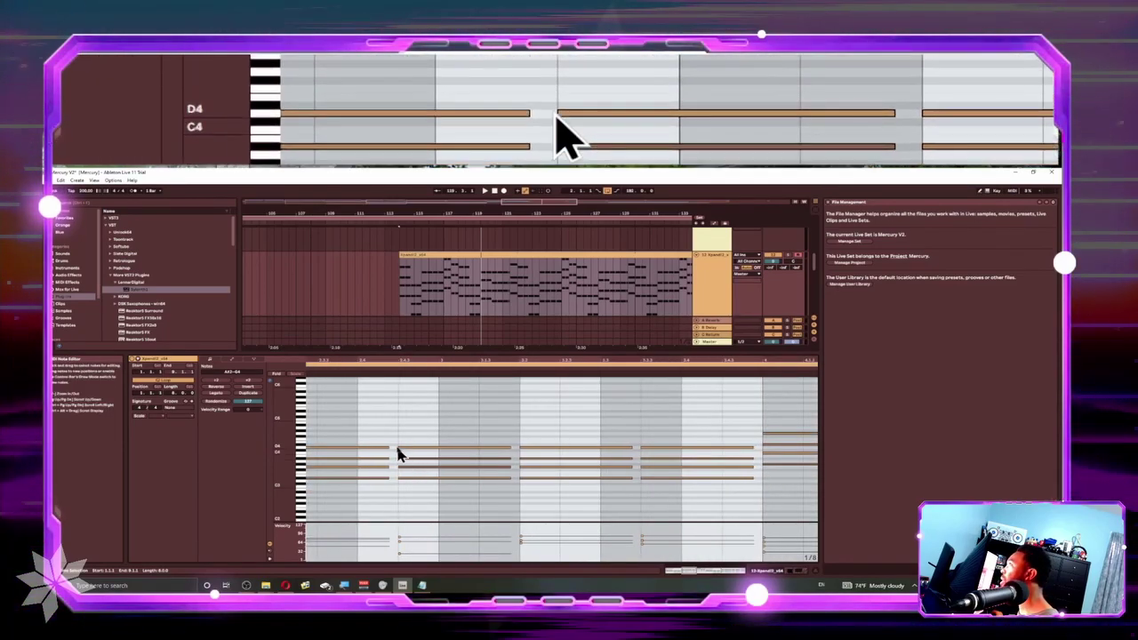
- Extend all notes in the Xpand!2 clip until they touch, compare the sound with shorter lengths, restore the gaps, and close the notes
key("ctrl+a")
left_click_drag(389, 447, 397, 447)
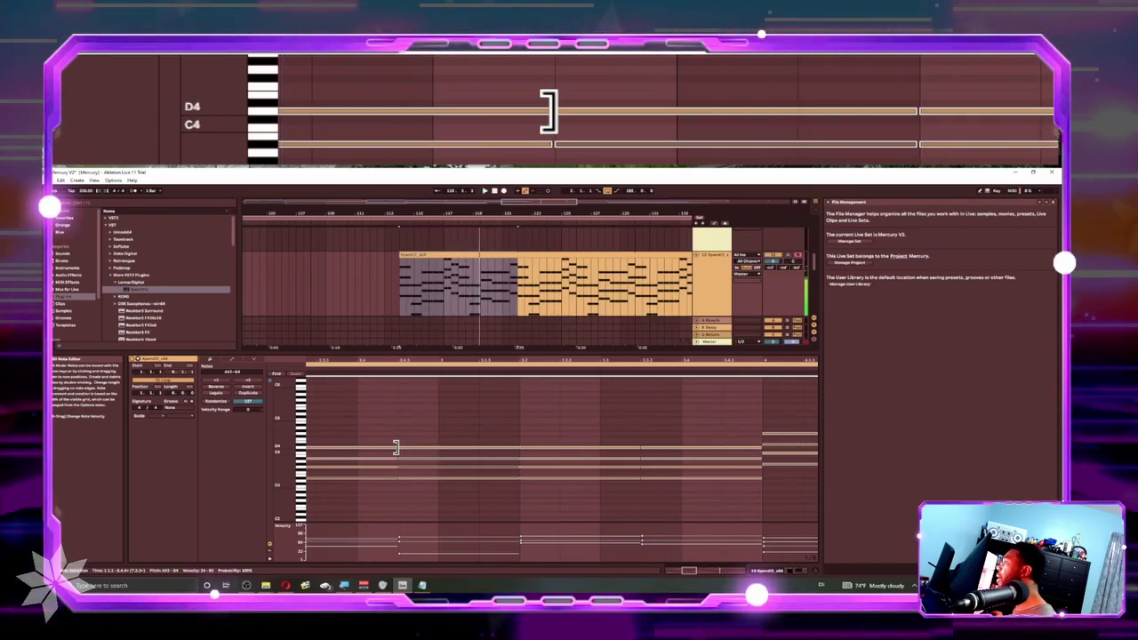
left_click_drag(395, 447, 391, 447)
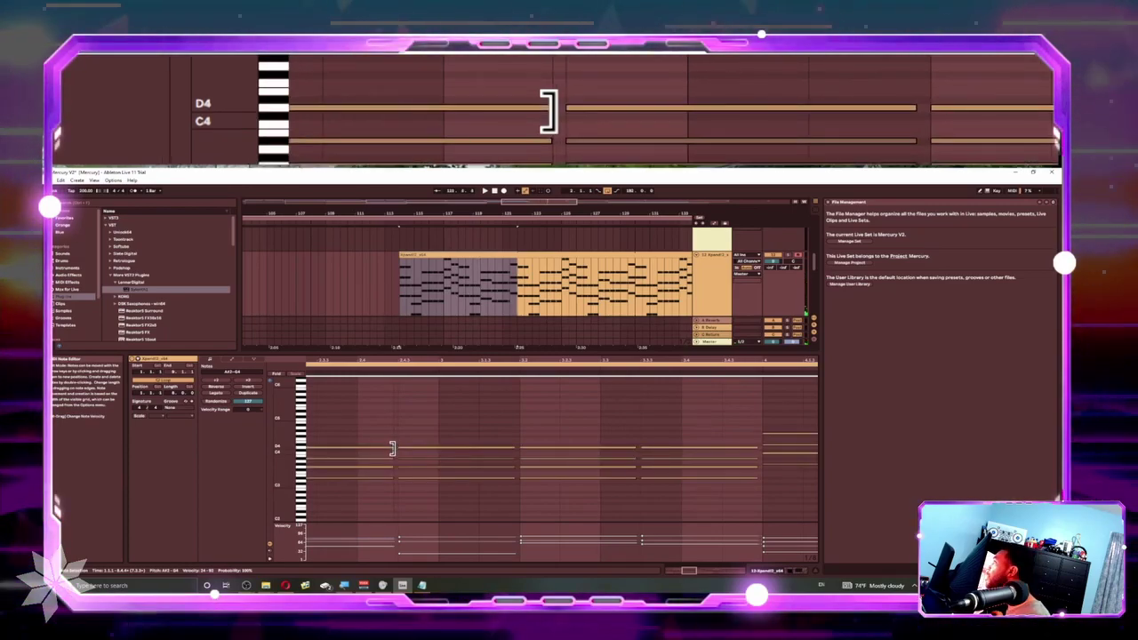
key("space")
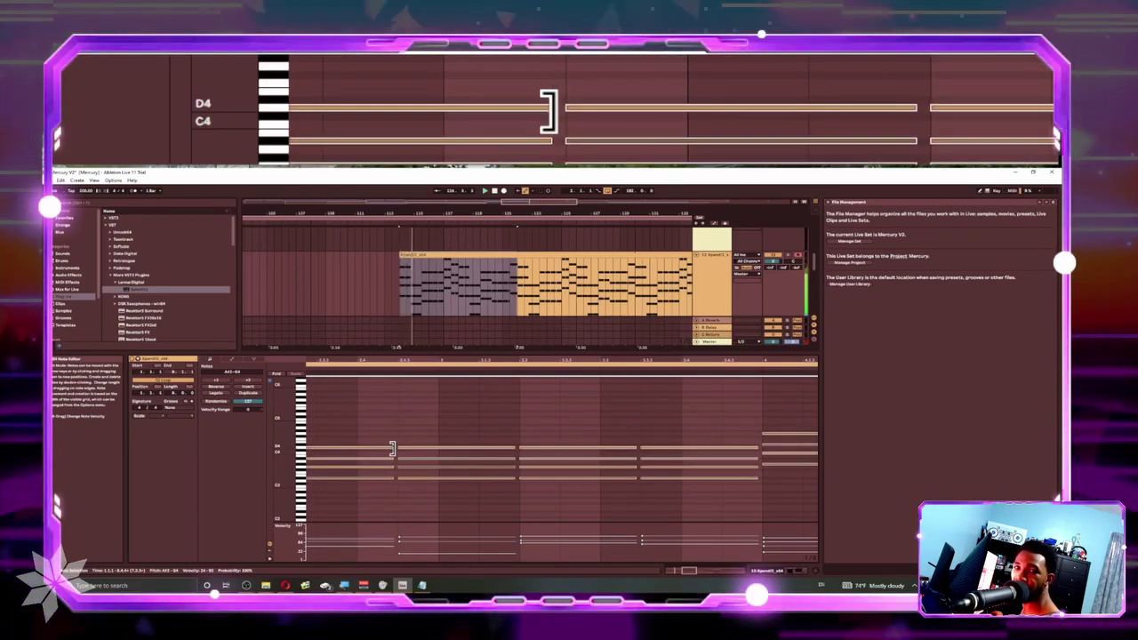
left_click_drag(391, 447, 387, 449)
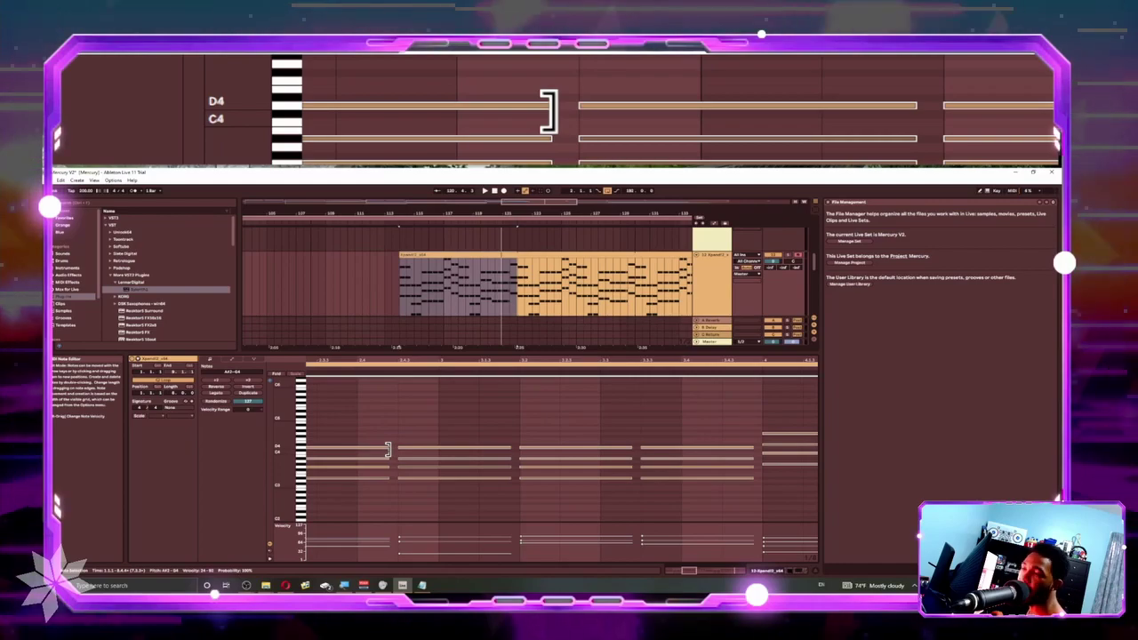
key("shift+Tab")
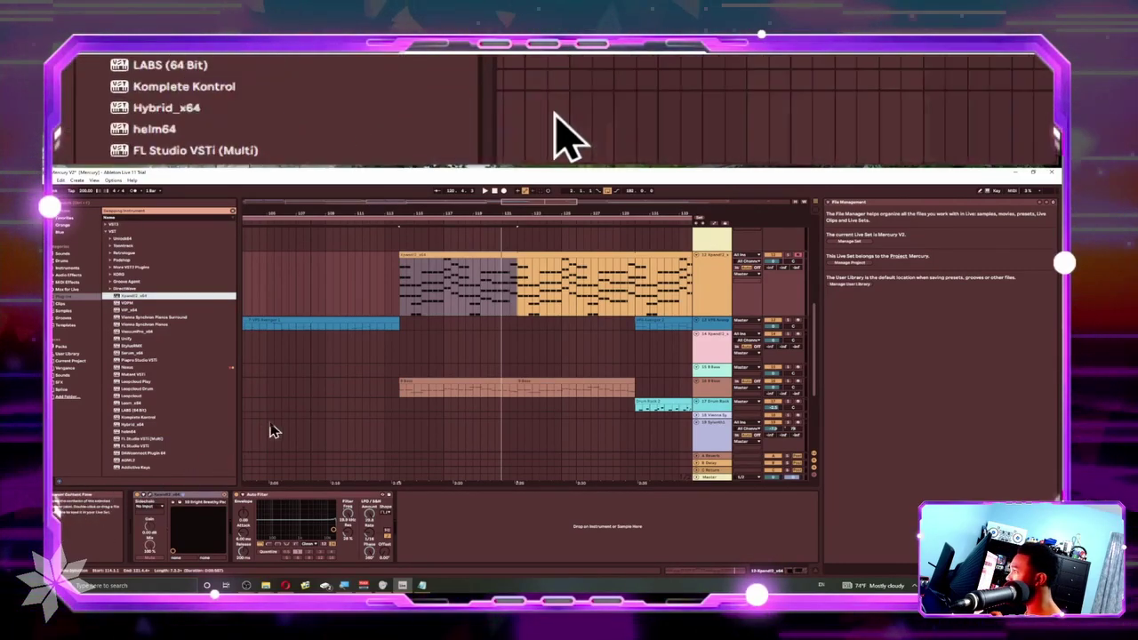
- Look over the Main 2 and Bridge 2 clips across the instrument tracks and the drum group
scroll(449, 318, "left", 5)
scroll(449, 318, "left", 8)
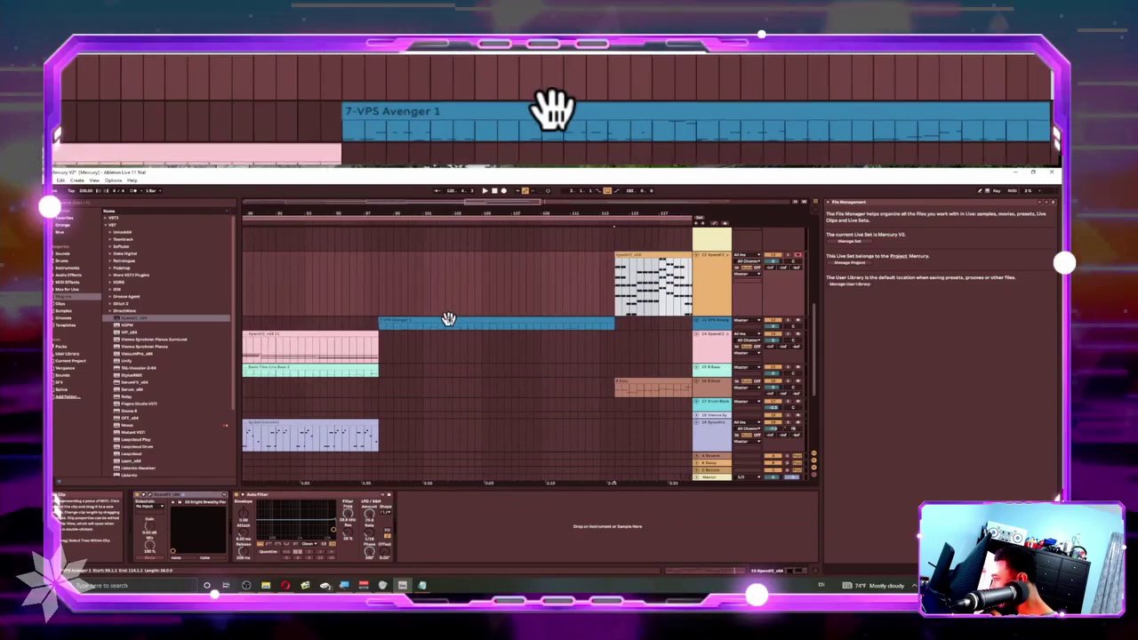
scroll(451, 327, "left", 7)
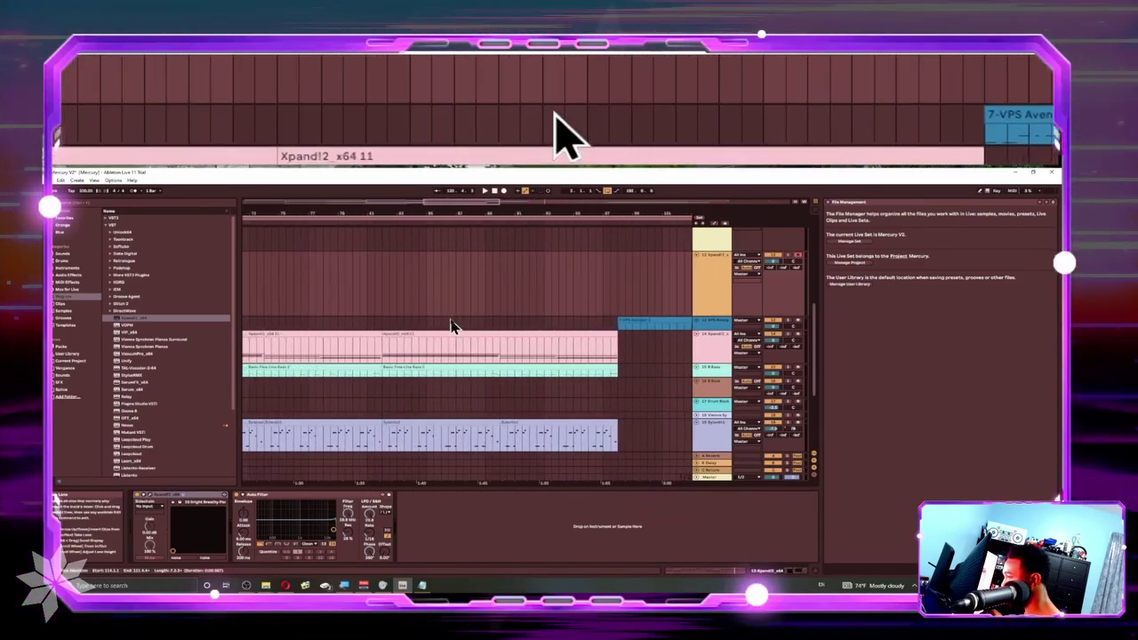
scroll(450, 322, "left", 1)
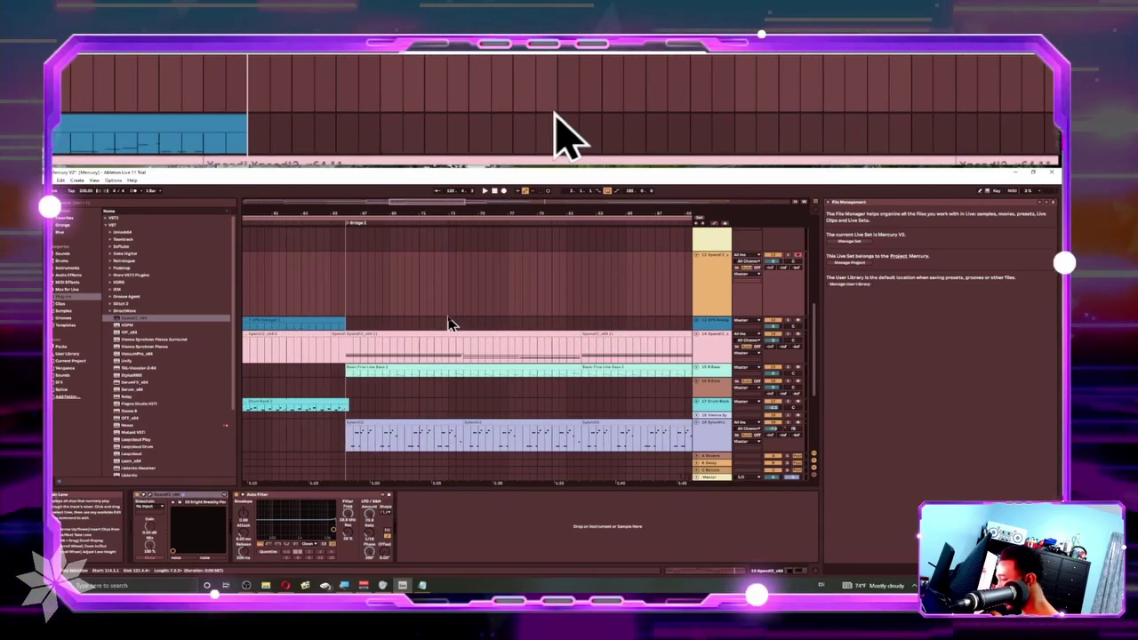
scroll(402, 328, "down", 3)
scroll(401, 328, "down", 3)
scroll(402, 334, "up", 10)
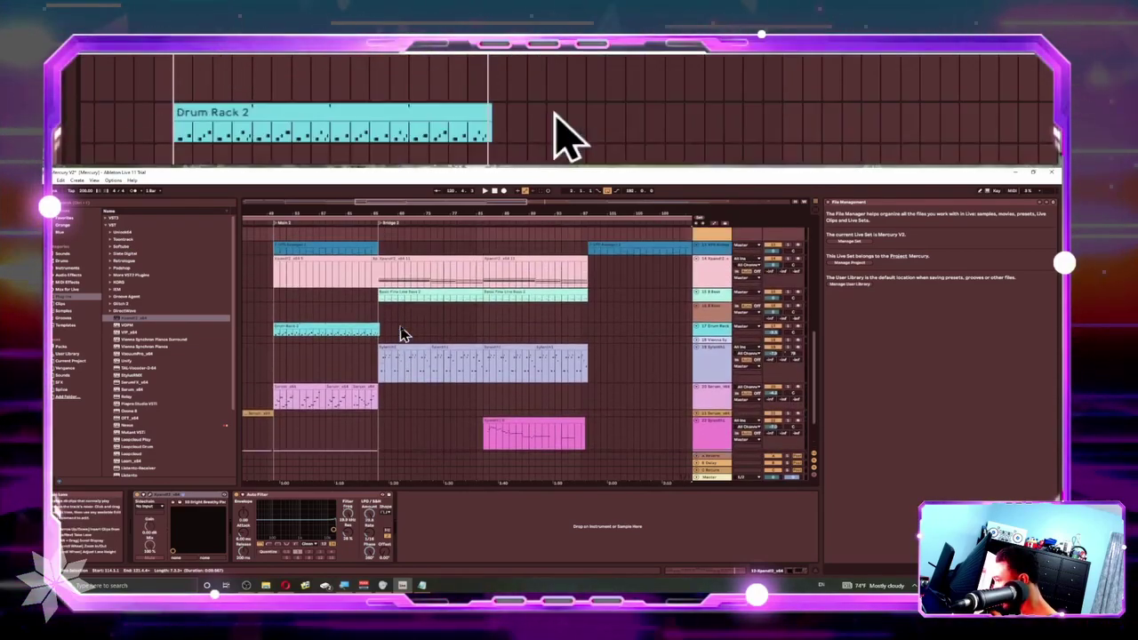
scroll(402, 333, "down", 3)
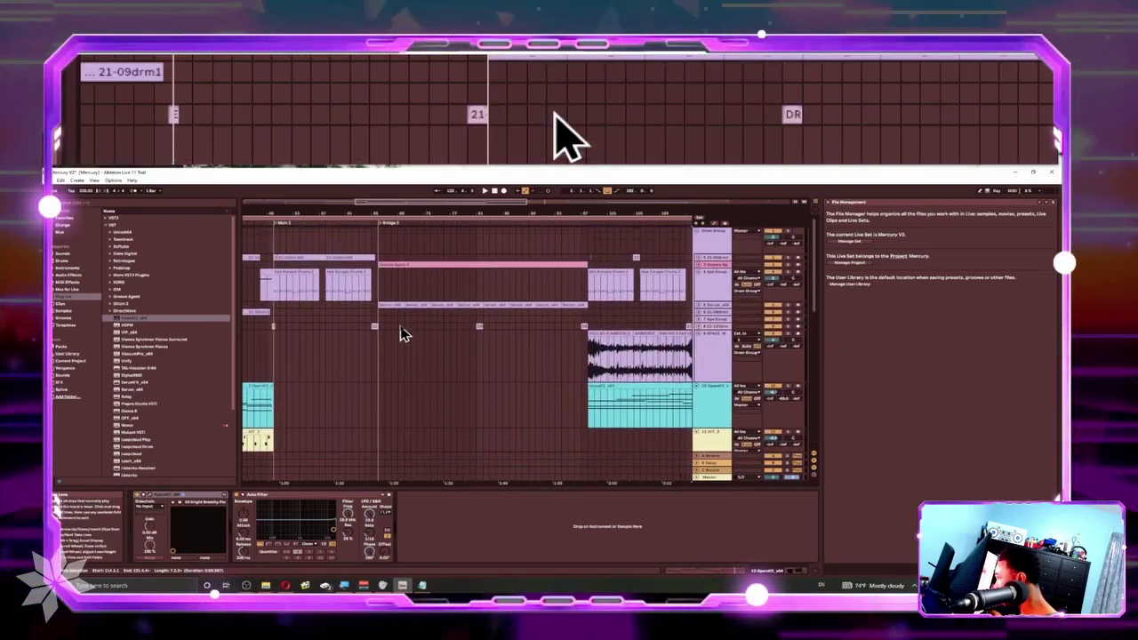
scroll(402, 333, "up", 3)
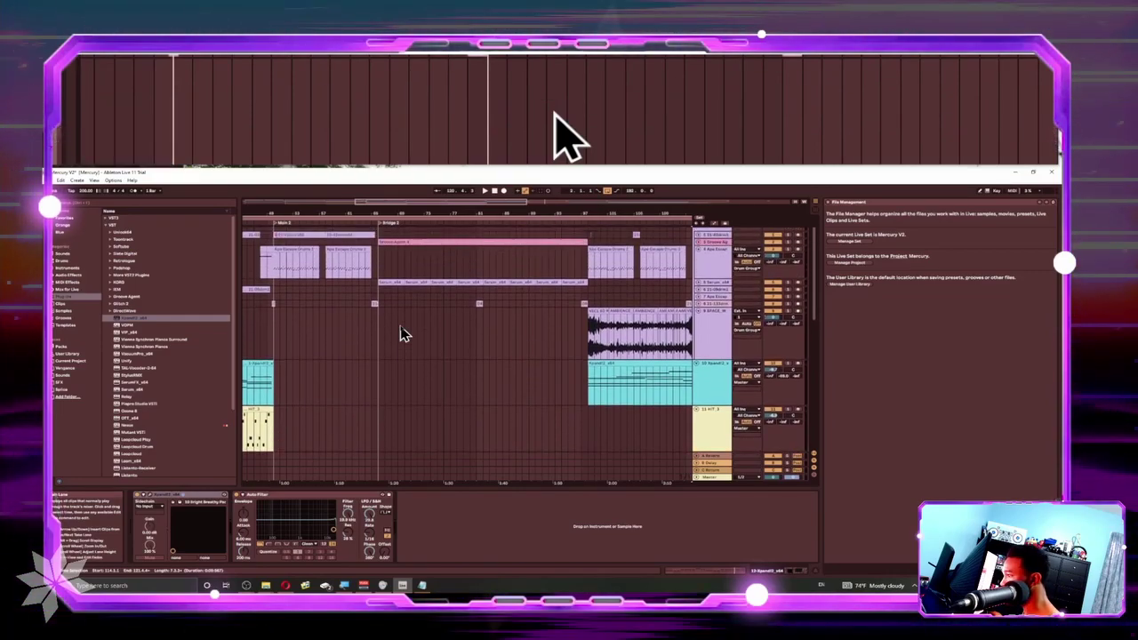
scroll(402, 333, "right", 5)
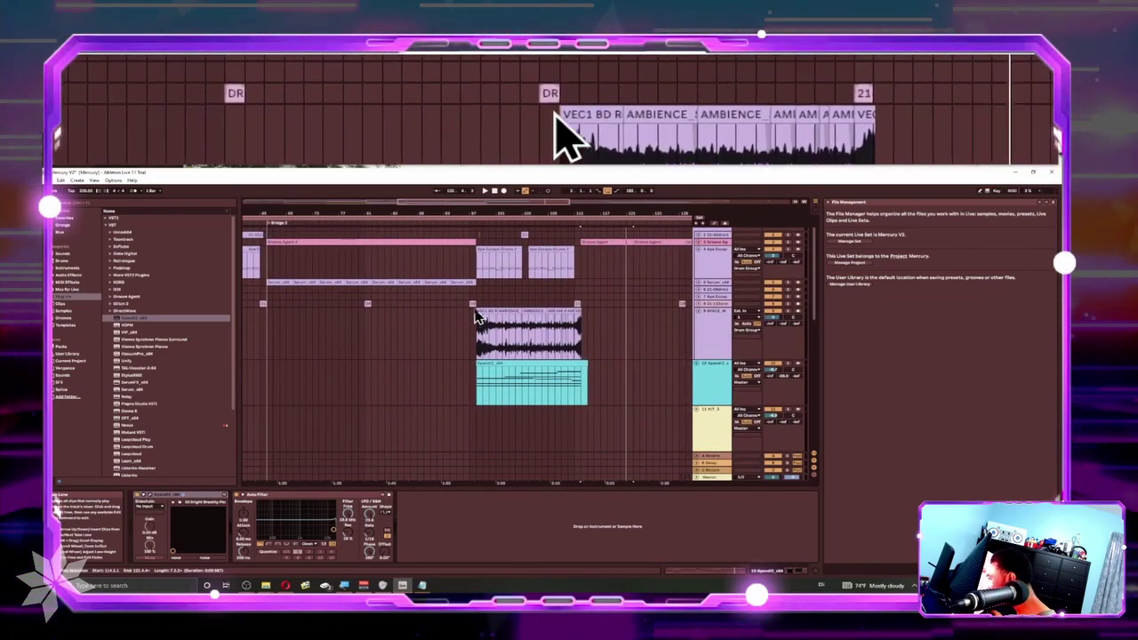
- Play the Serum clips in the drum group during Bridge 2, including from the second and first clips
left_click(379, 282)
key("space")
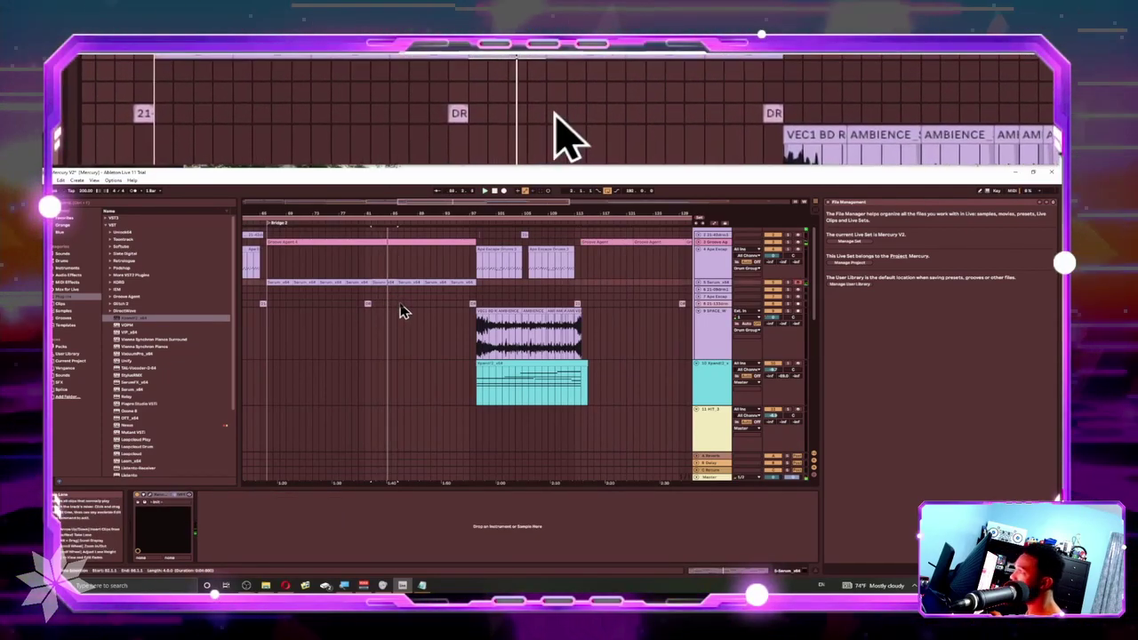
key("space")
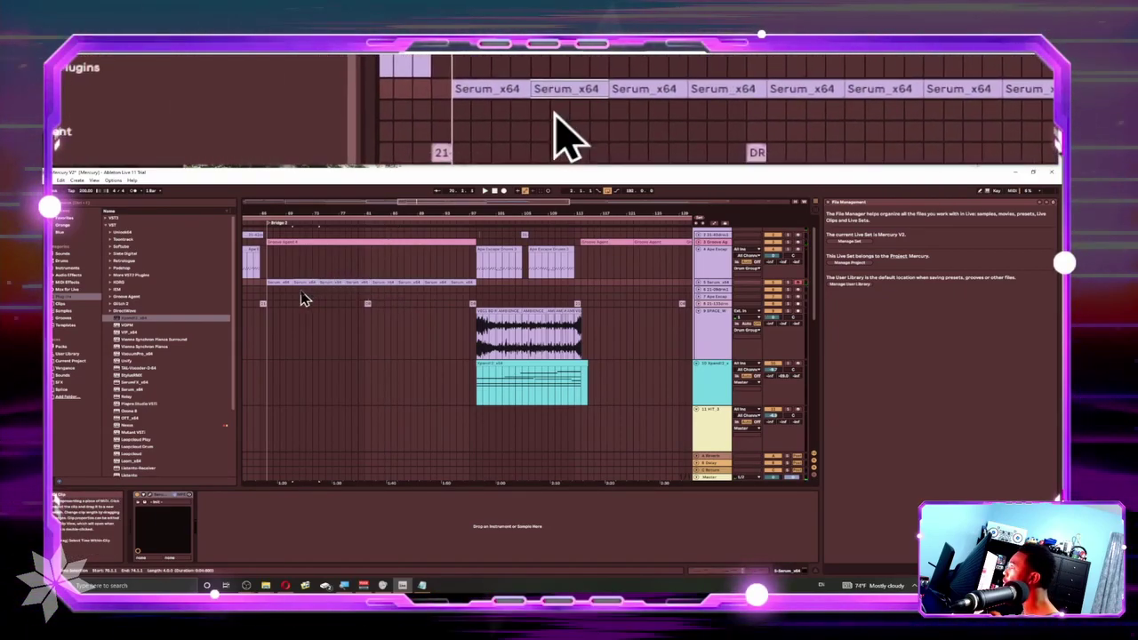
key("space")
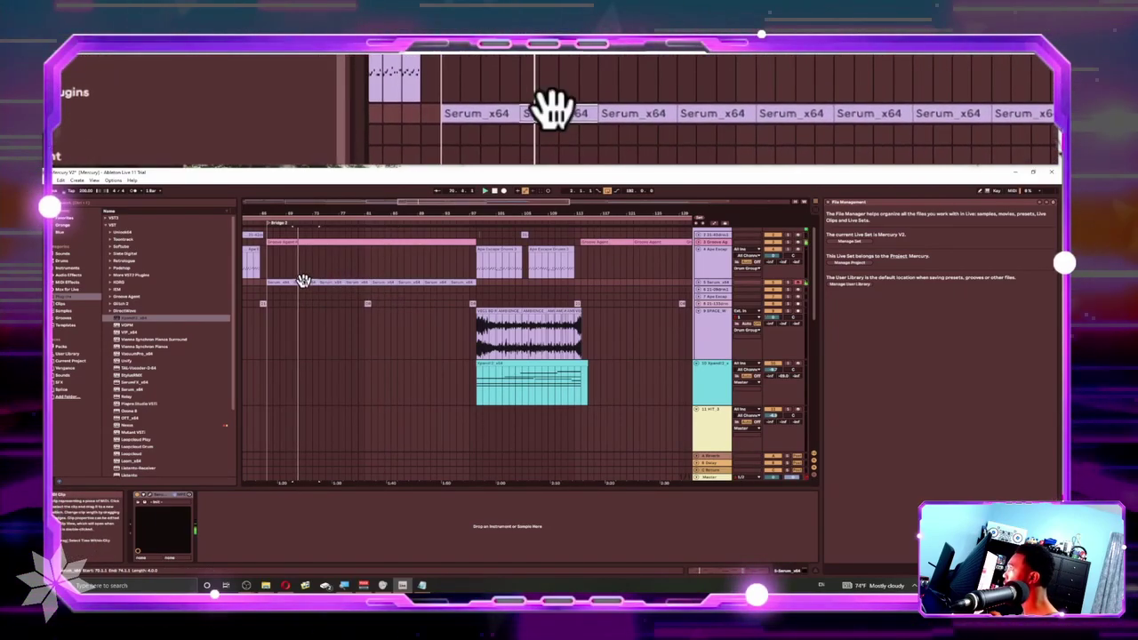
key("space")
left_click(271, 282)
key("space")
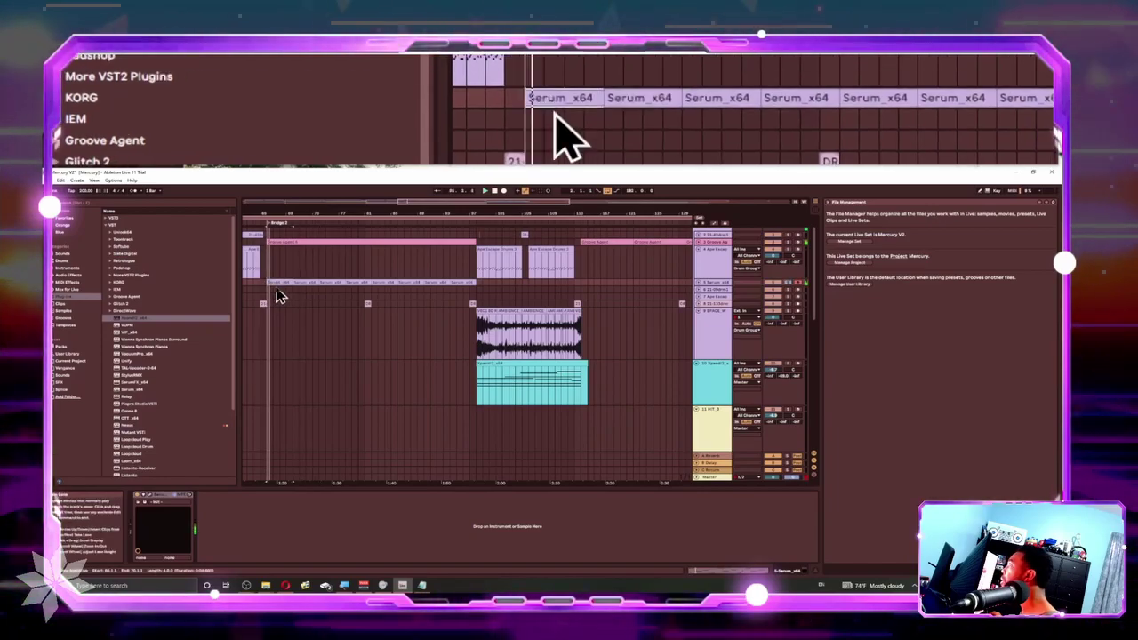
- Play the Groove Agent 4 clip in the drum group from the start of Bridge 2
scroll(313, 267, "up", 1)
scroll(313, 272, "up", 1)
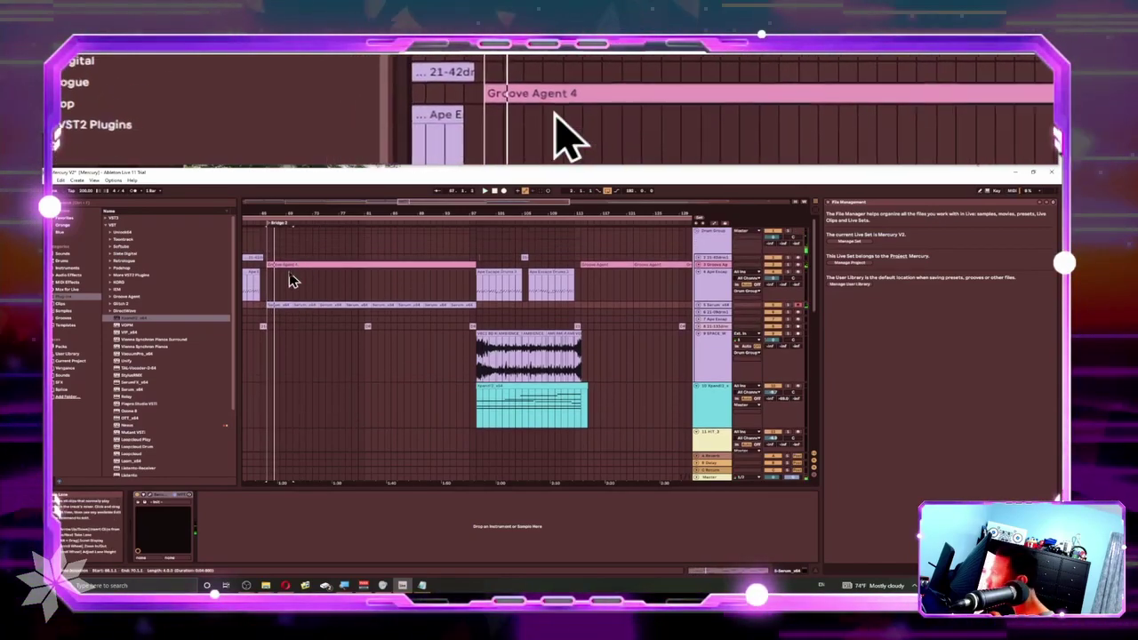
left_click(293, 263)
key("space")
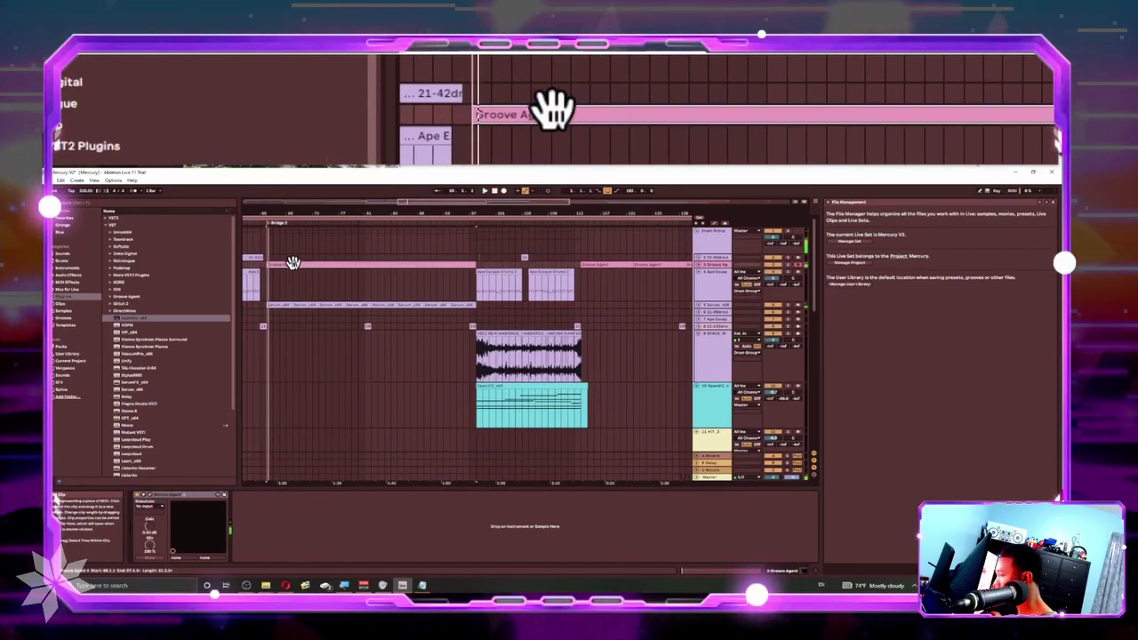
- Play the first Xpand!2_x64 11 clip on track 14 in Bridge 2 together with the bass below it
scroll(298, 283, "down", 6)
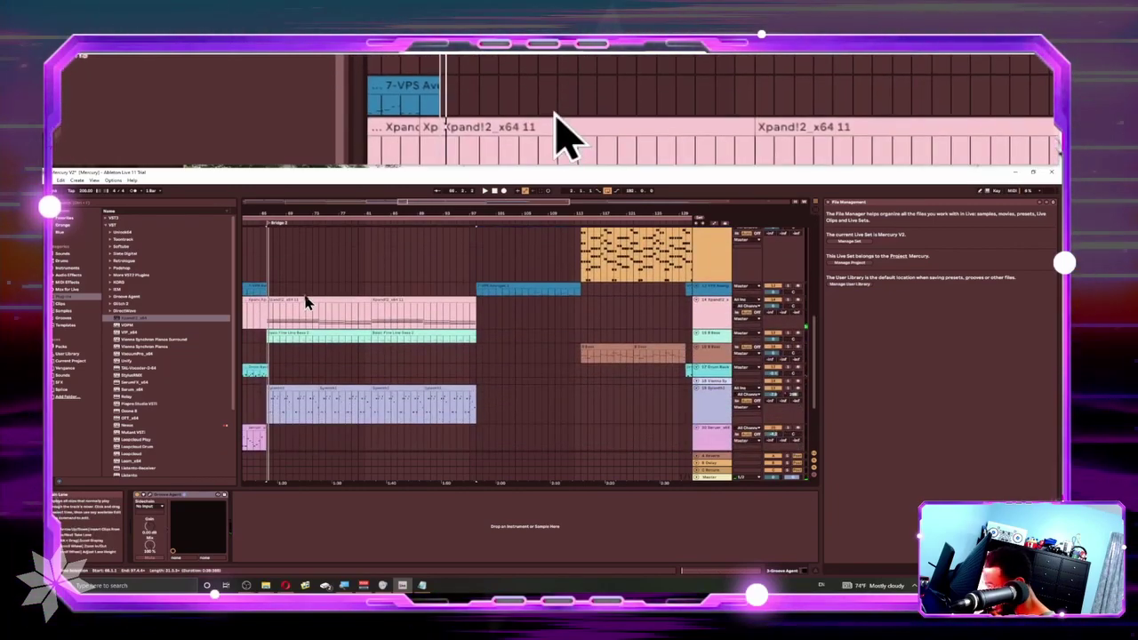
left_click(301, 300)
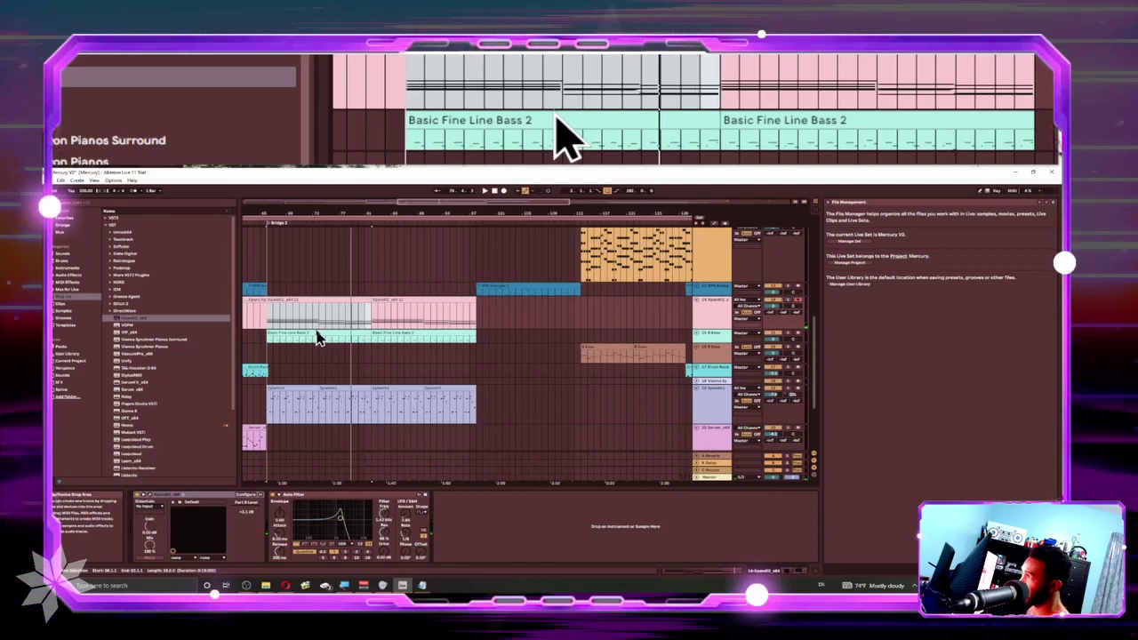
left_click(318, 331)
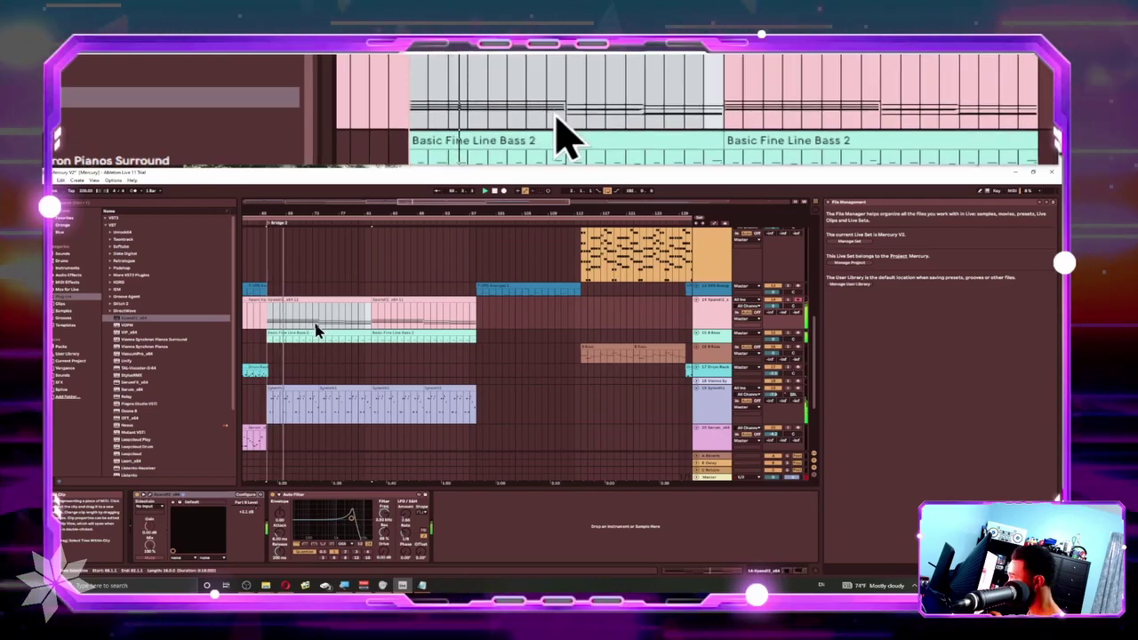
- Look over the clips following Bridge 2 and play the first orange Xpand!2_x64 clip above the VPS Avenger track
scroll(320, 327, "right", 10)
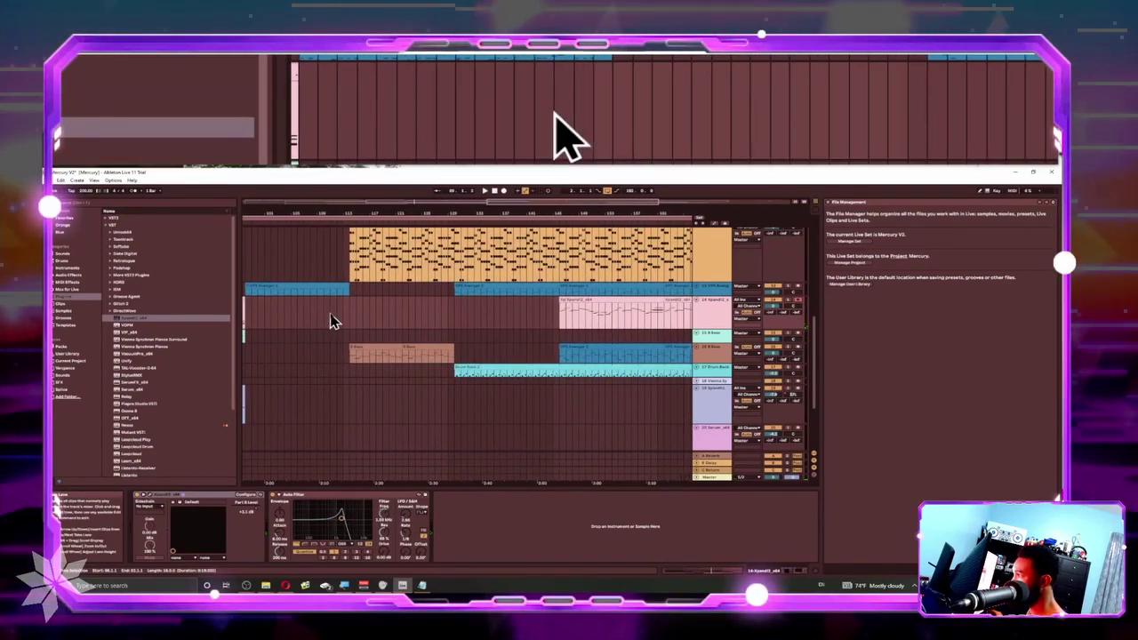
scroll(331, 322, "right", 5)
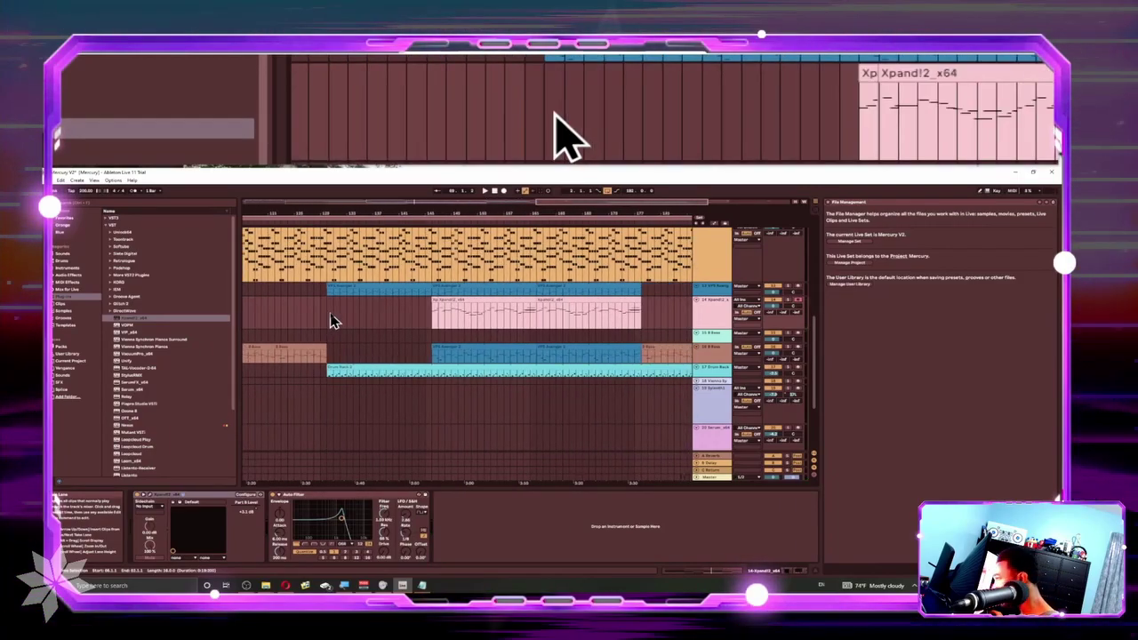
scroll(416, 308, "down", 3)
scroll(421, 310, "up", 2)
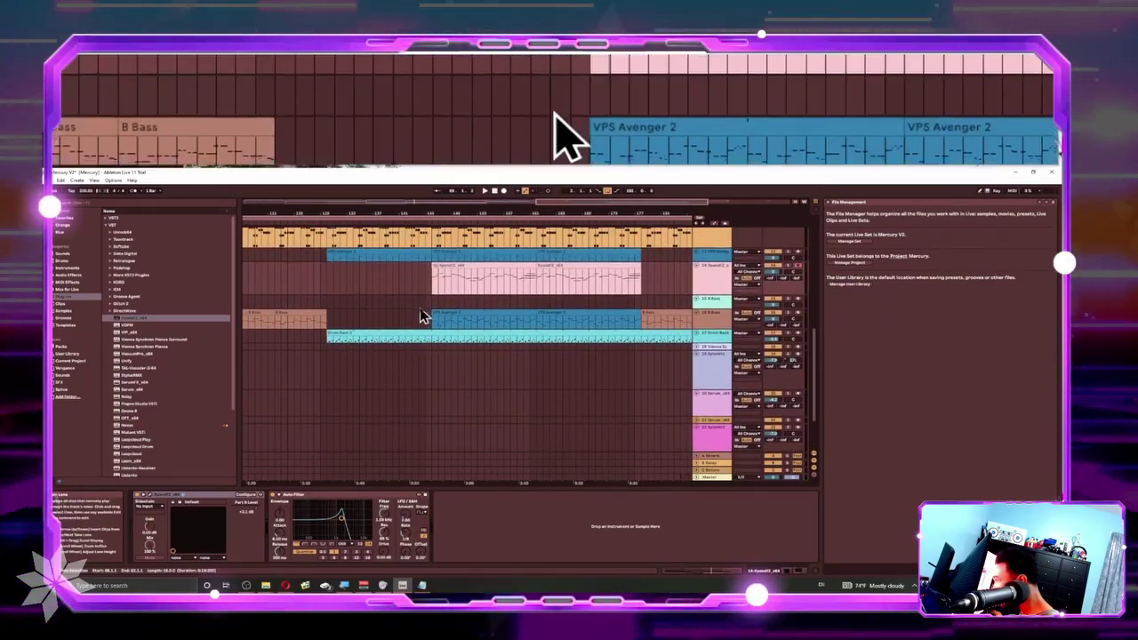
scroll(421, 312, "up", 2)
scroll(401, 300, "left", 15)
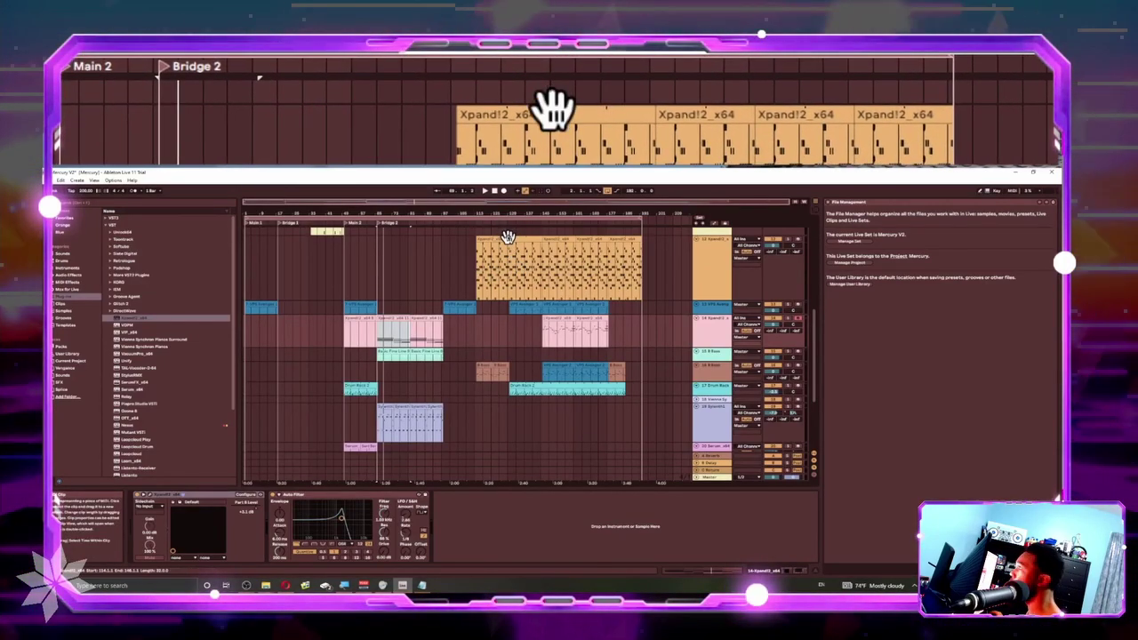
left_click(507, 236)
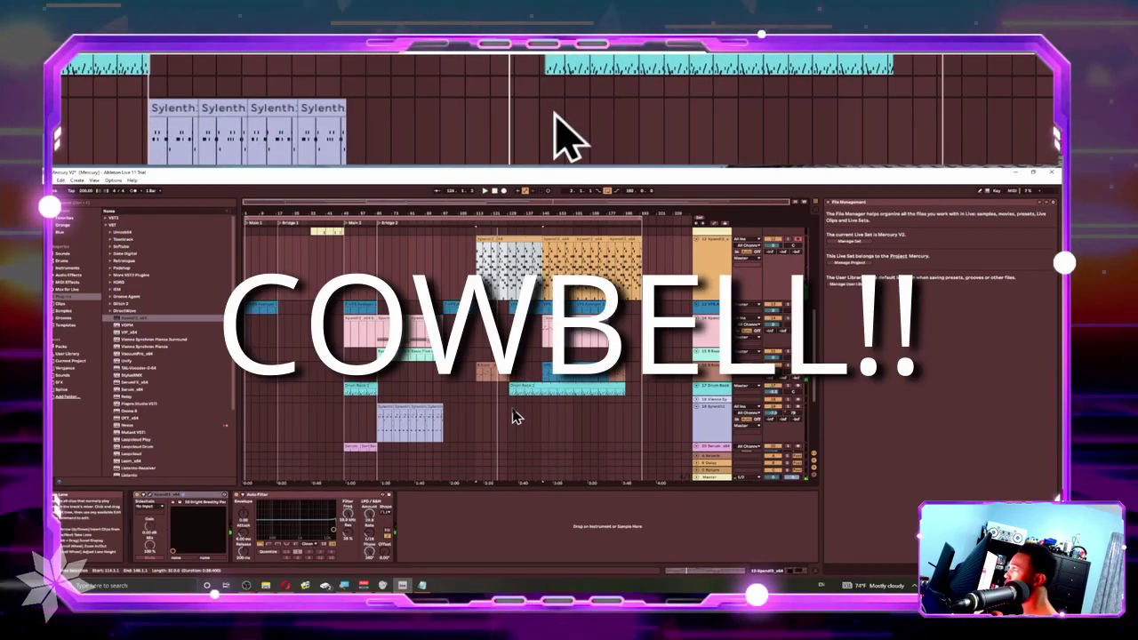
- Play the first B Bass clip on track 16, under the start of the orange Xpand!2 part
scroll(516, 416, "down", 3)
scroll(515, 415, "up", 4)
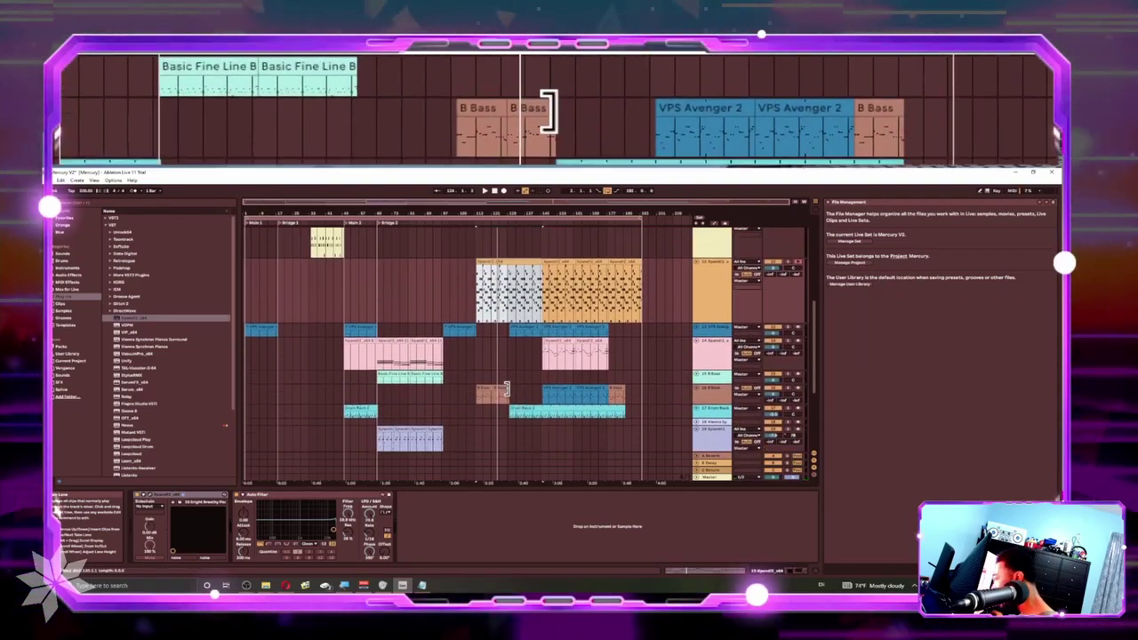
scroll(514, 356, "down", 2)
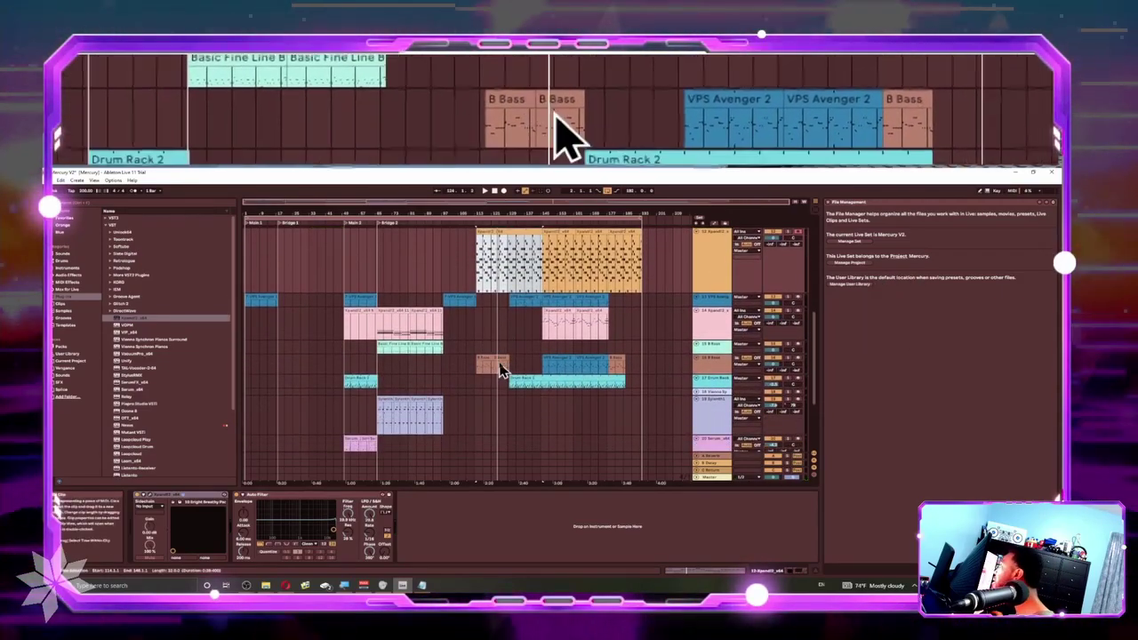
scroll(495, 360, "up", 3)
left_click(453, 356)
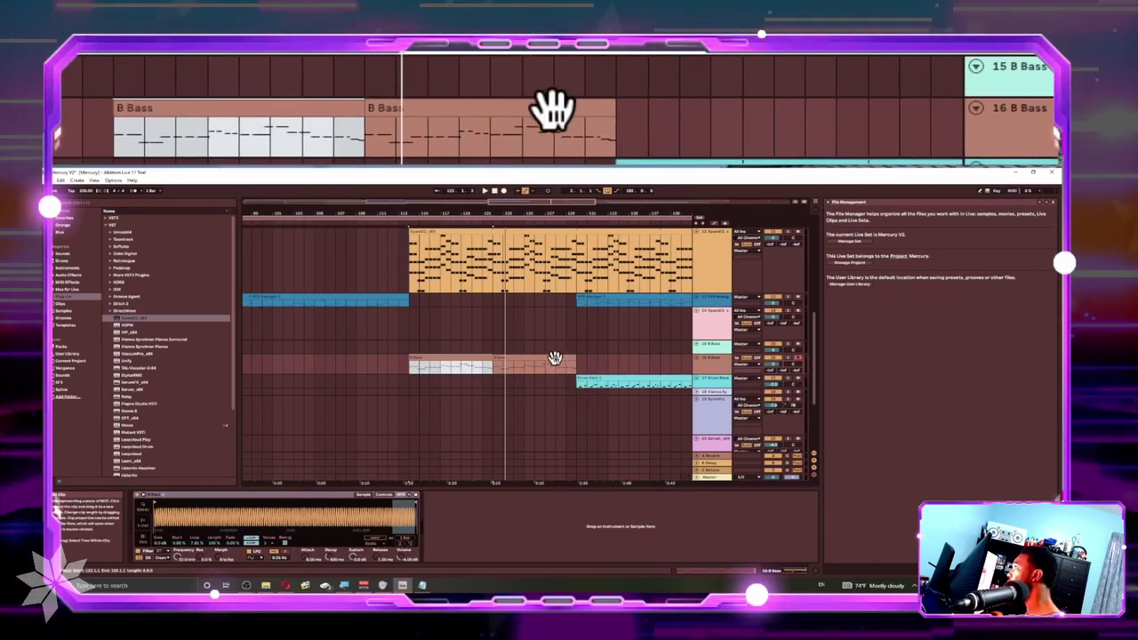
- Play the Drum Rack 2 clip on track 17 and the VPS Avenger 2 clip that starts with it on track 13
key("space")
left_click(588, 378)
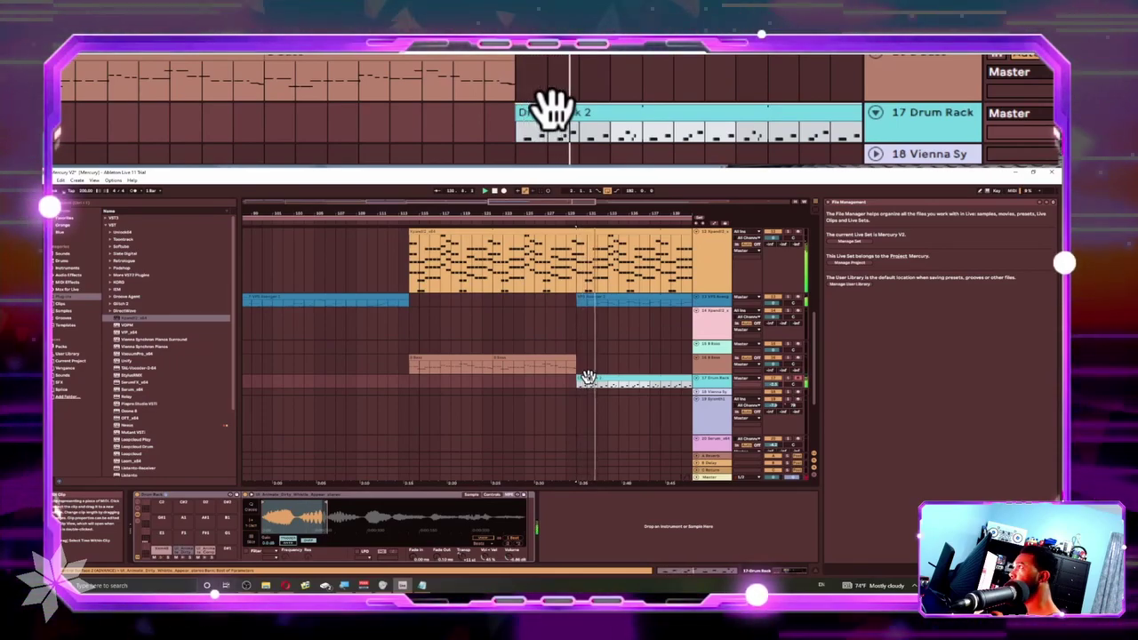
scroll(586, 378, "right", 5)
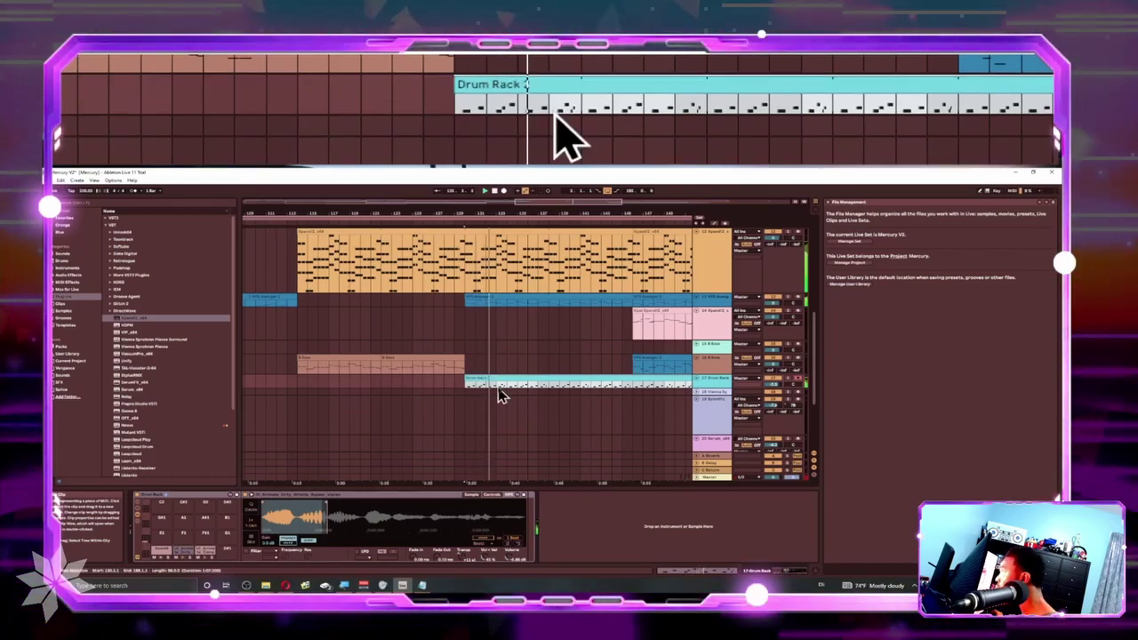
scroll(501, 382, "down", 3)
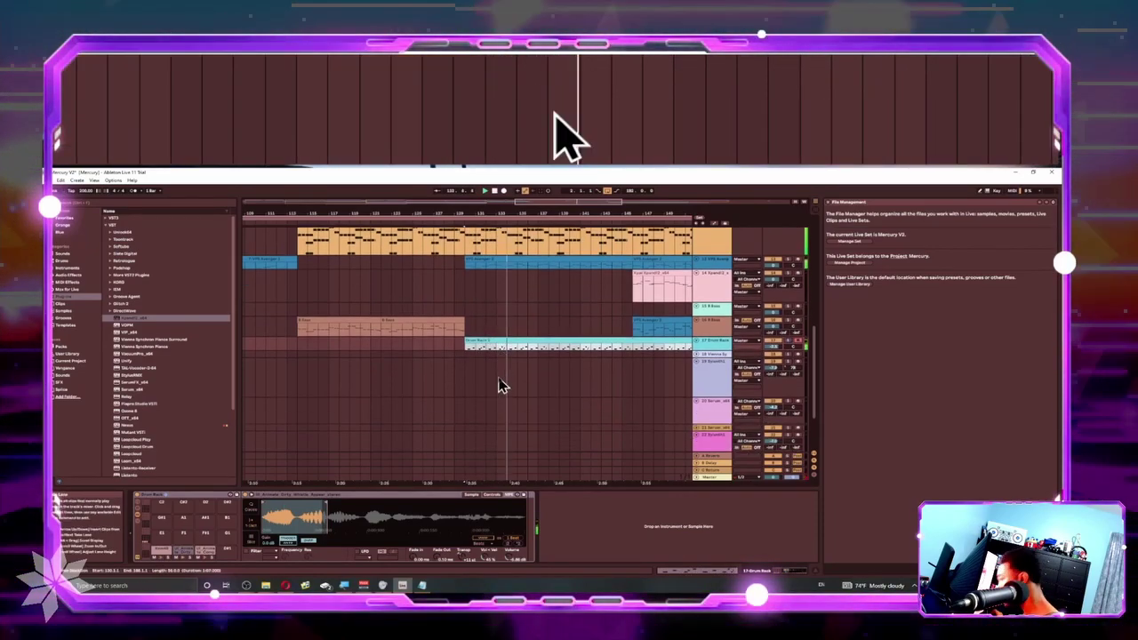
scroll(489, 357, "up", 3)
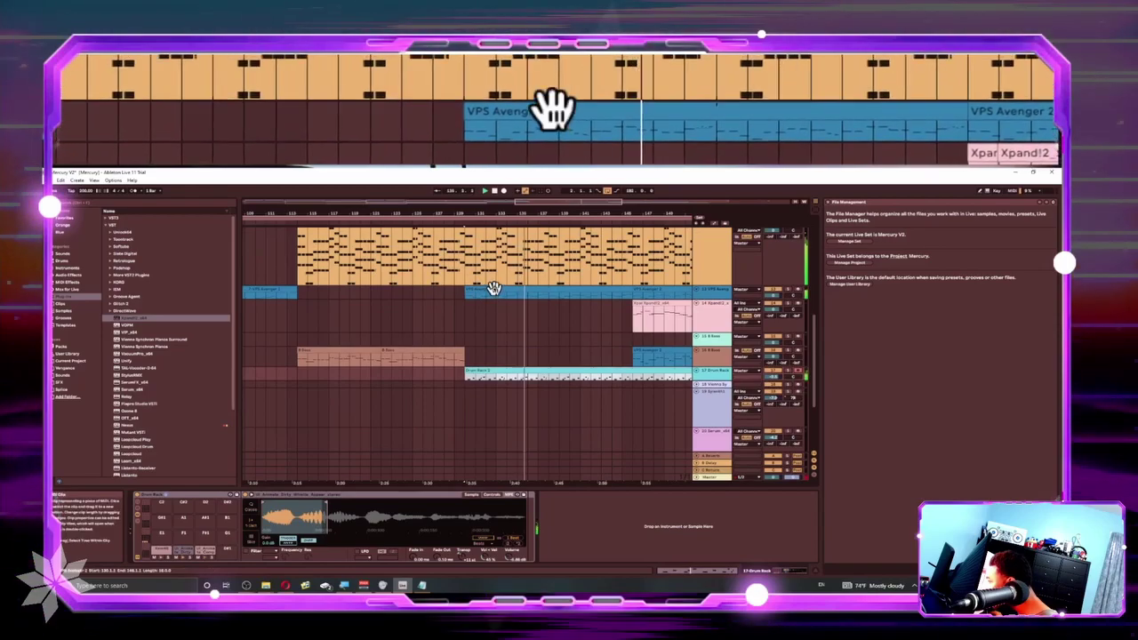
left_click(493, 288)
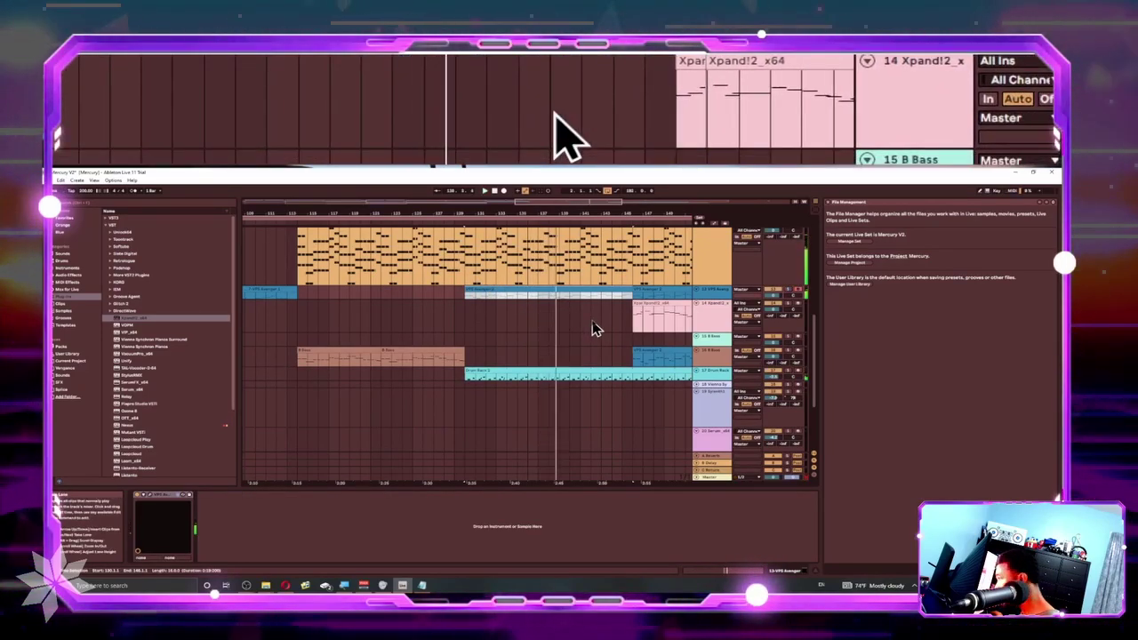
- Play the long melodic Xpand!2_x64 clip on track 14, beneath the second VPS Avenger 2 clip
scroll(587, 323, "right", 4)
left_click(528, 301)
key("space")
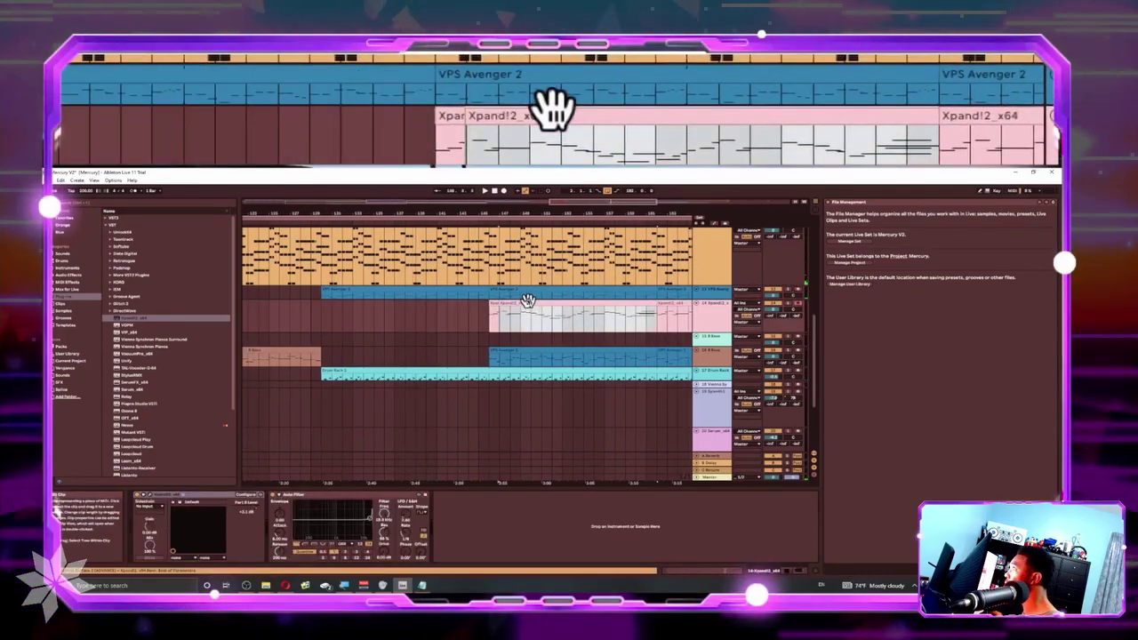
key("space")
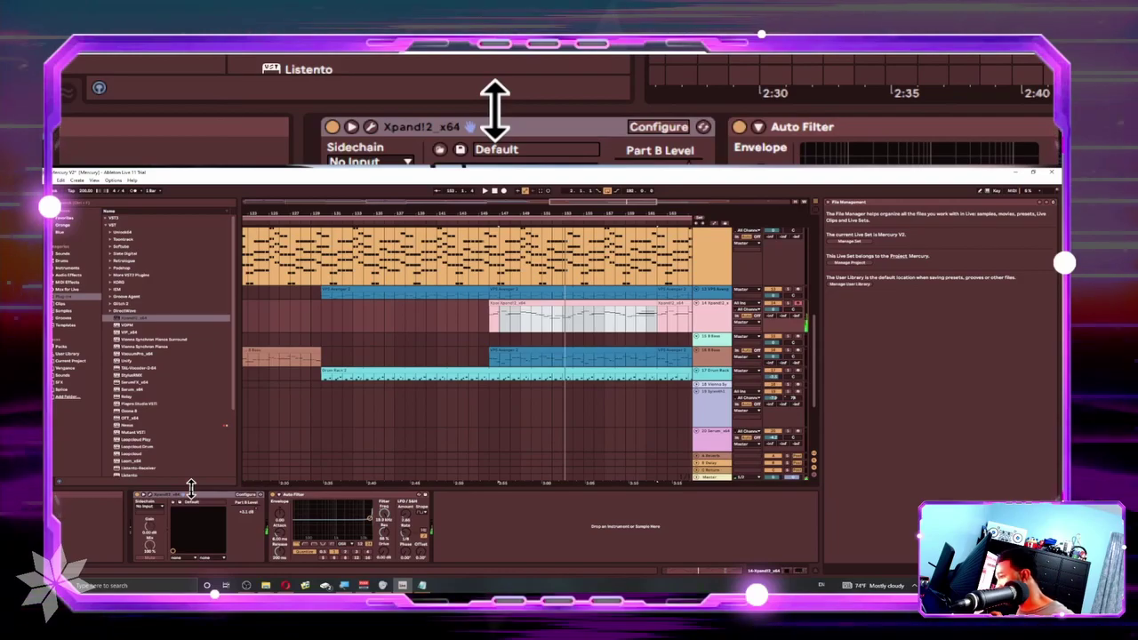
- Compare the track 14 parts before and after the VPS Avenger clips, and play the second Xpand!2_x64 11 clip in Bridge 2
scroll(418, 312, "right", 1)
scroll(418, 312, "left", 8)
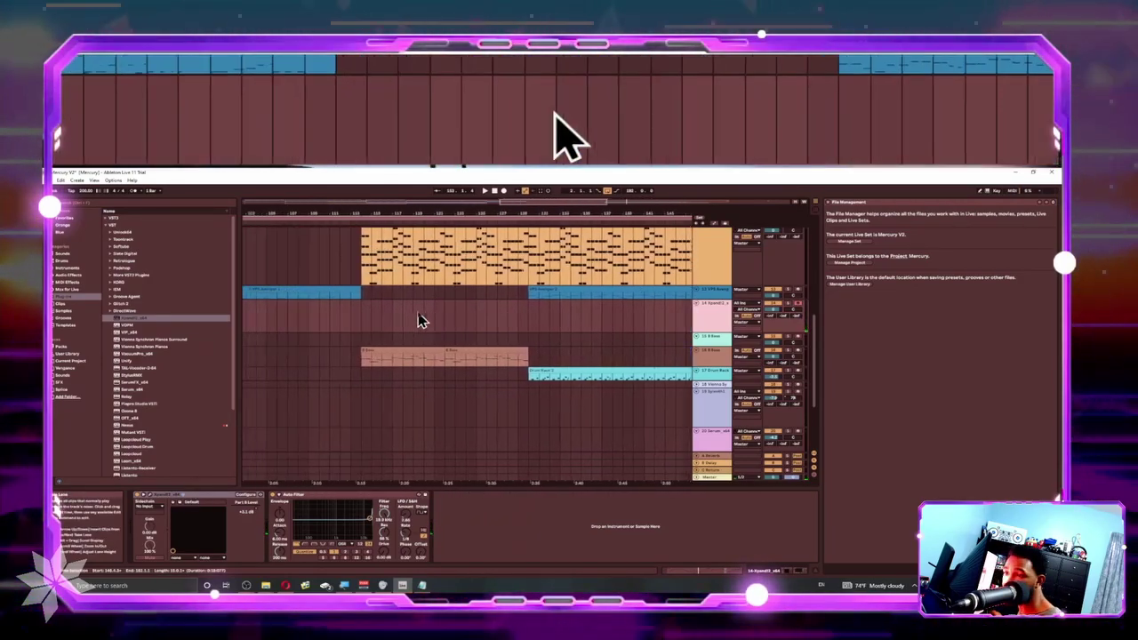
scroll(418, 318, "left", 10)
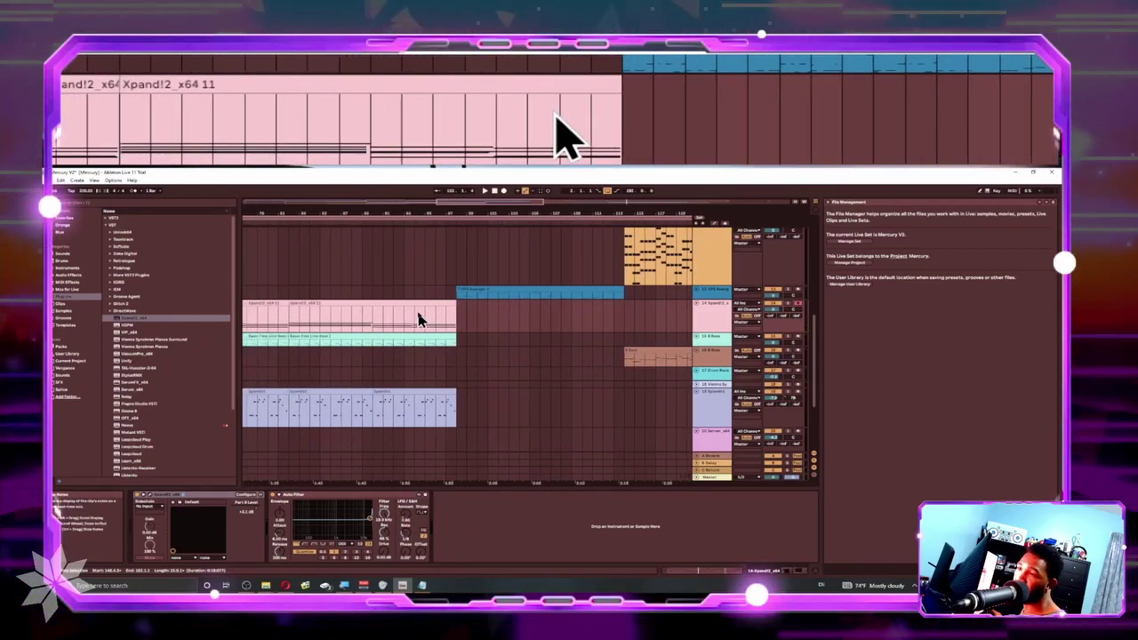
scroll(418, 319, "right", 2)
scroll(419, 318, "left", 3)
scroll(419, 318, "right", 2)
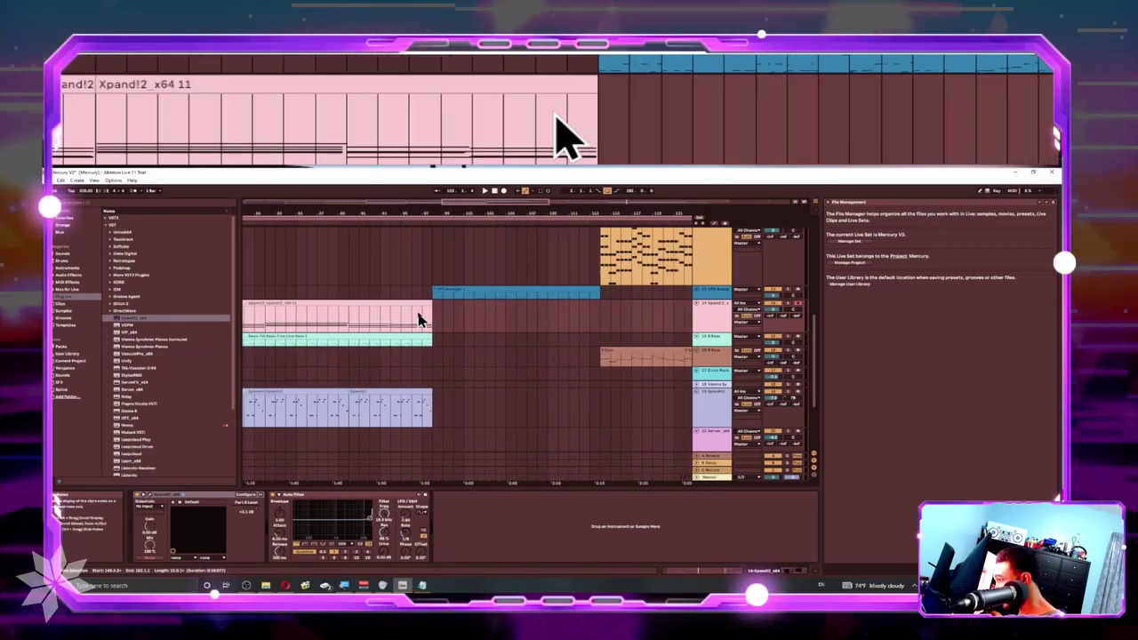
scroll(419, 319, "right", 10)
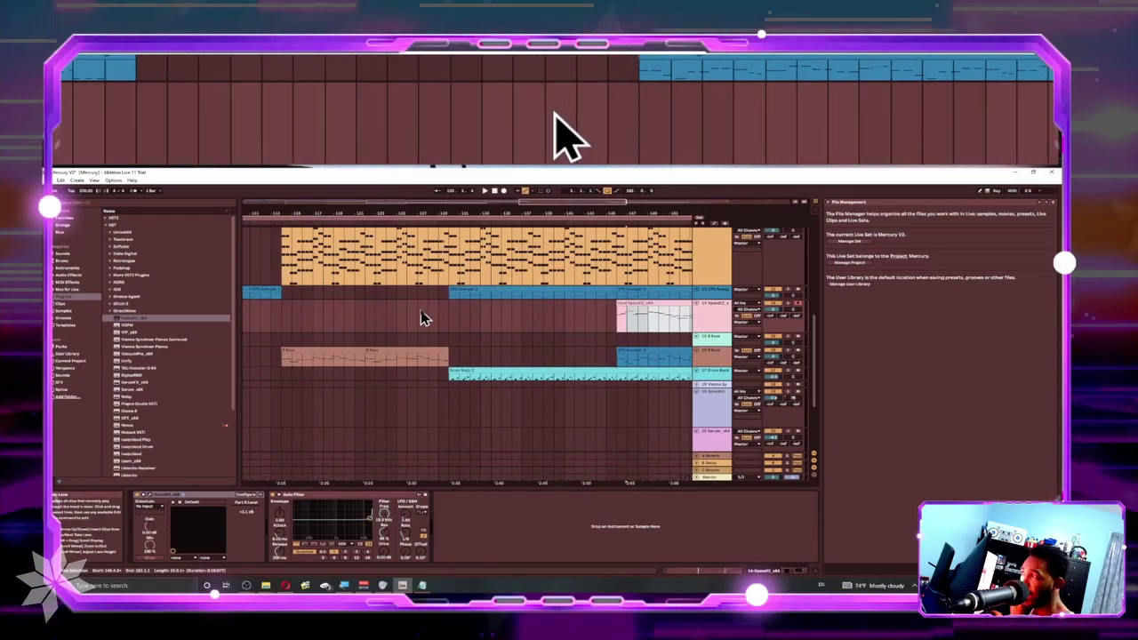
scroll(422, 318, "left", 10)
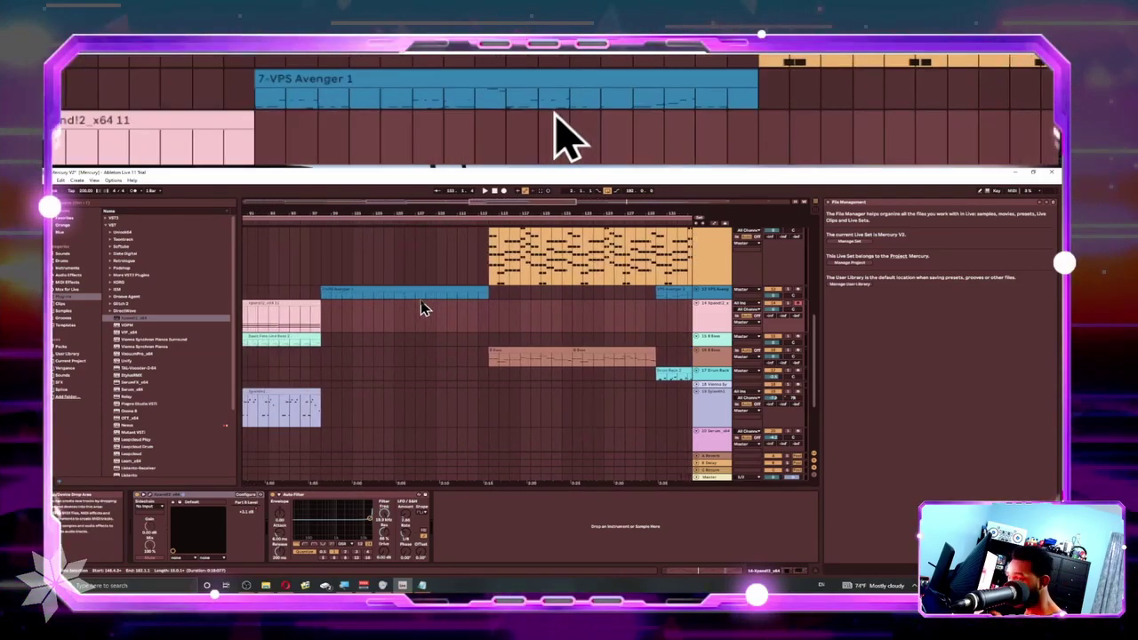
scroll(422, 307, "left", 3)
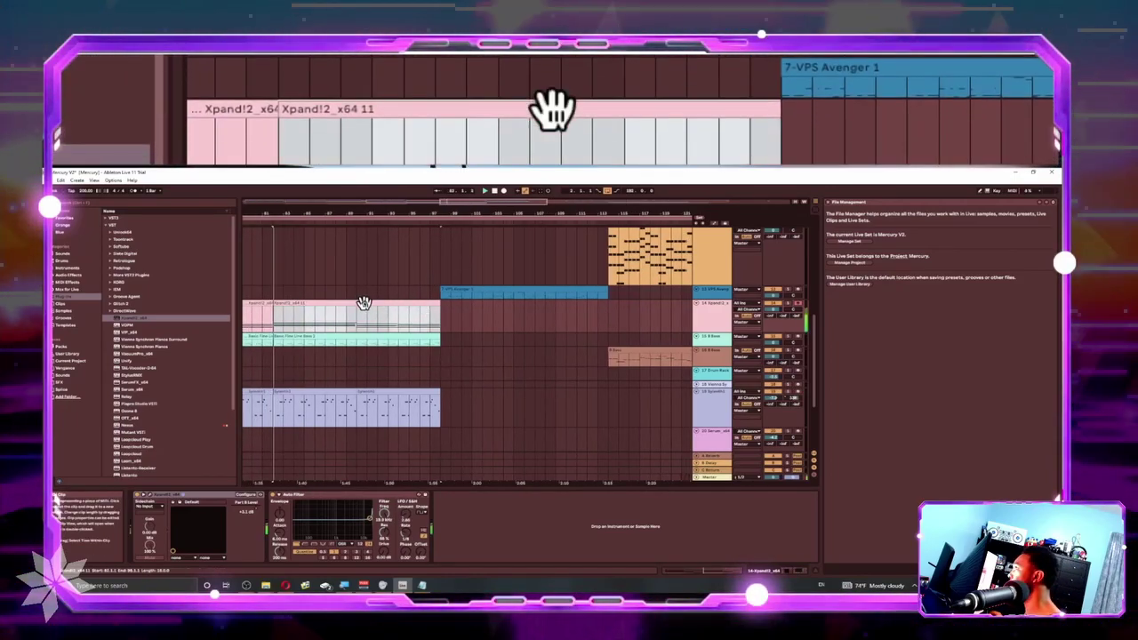
- Replay the melodic Xpand!2_x64 clip on track 14 and examine its repeat and the clips that end the section
scroll(515, 300, "right", 10)
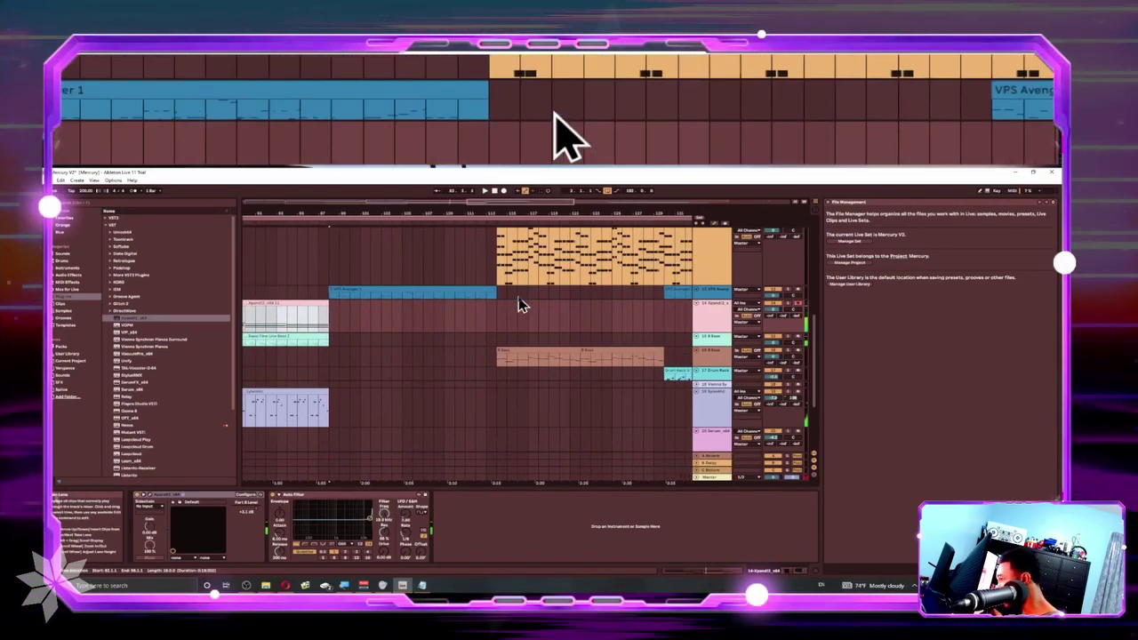
scroll(518, 289, "right", 4)
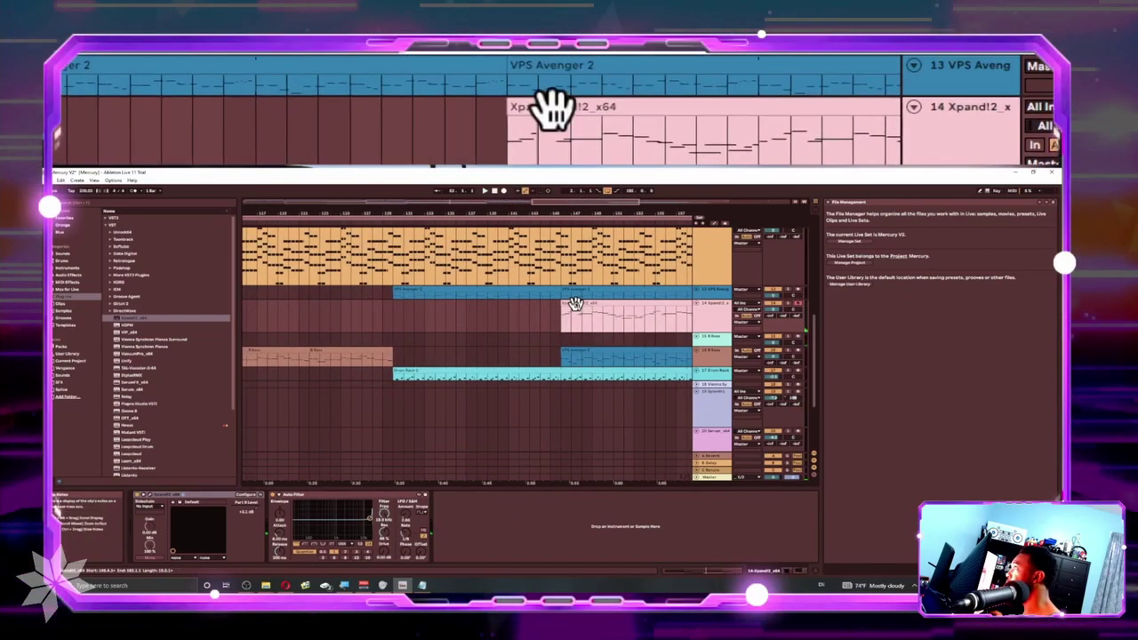
left_click(576, 303)
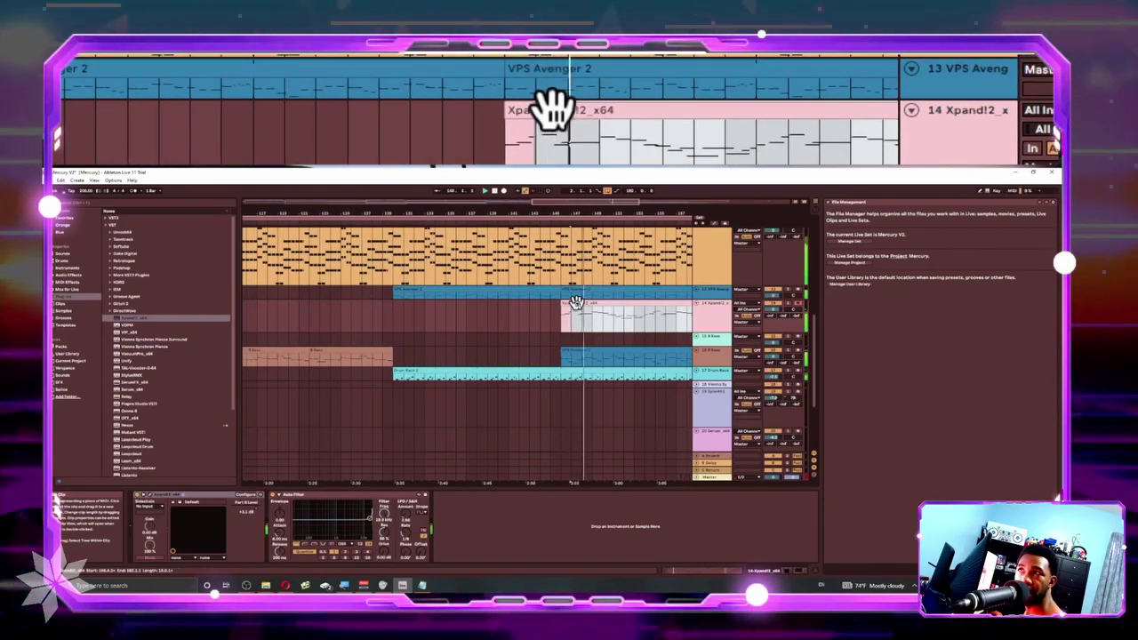
scroll(485, 323, "right", 6)
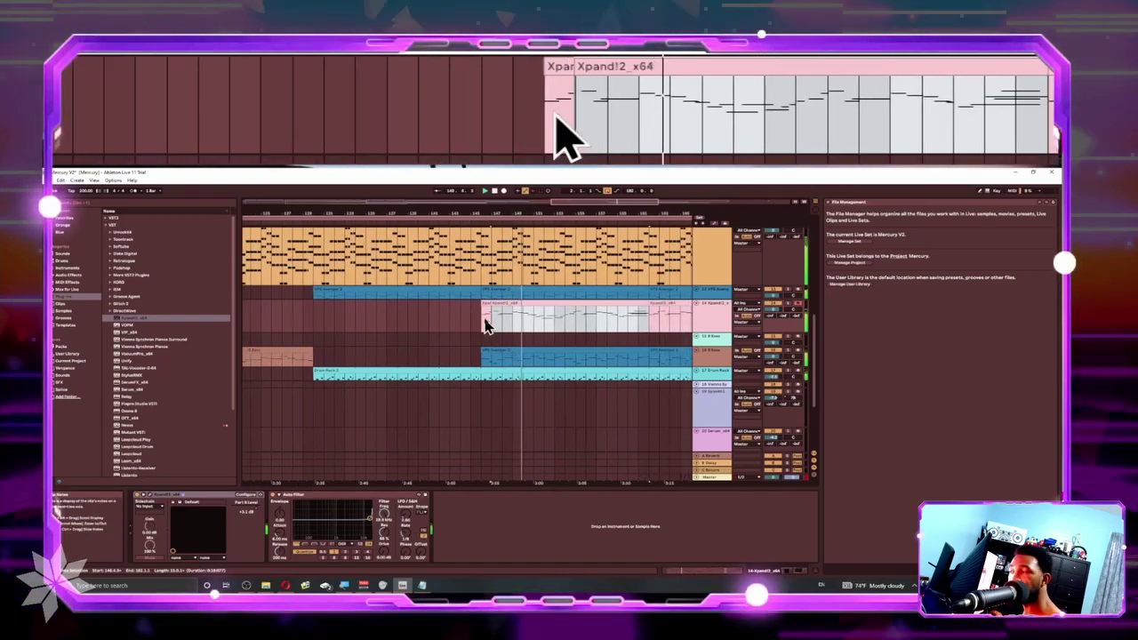
scroll(485, 324, "right", 10)
scroll(486, 324, "right", 10)
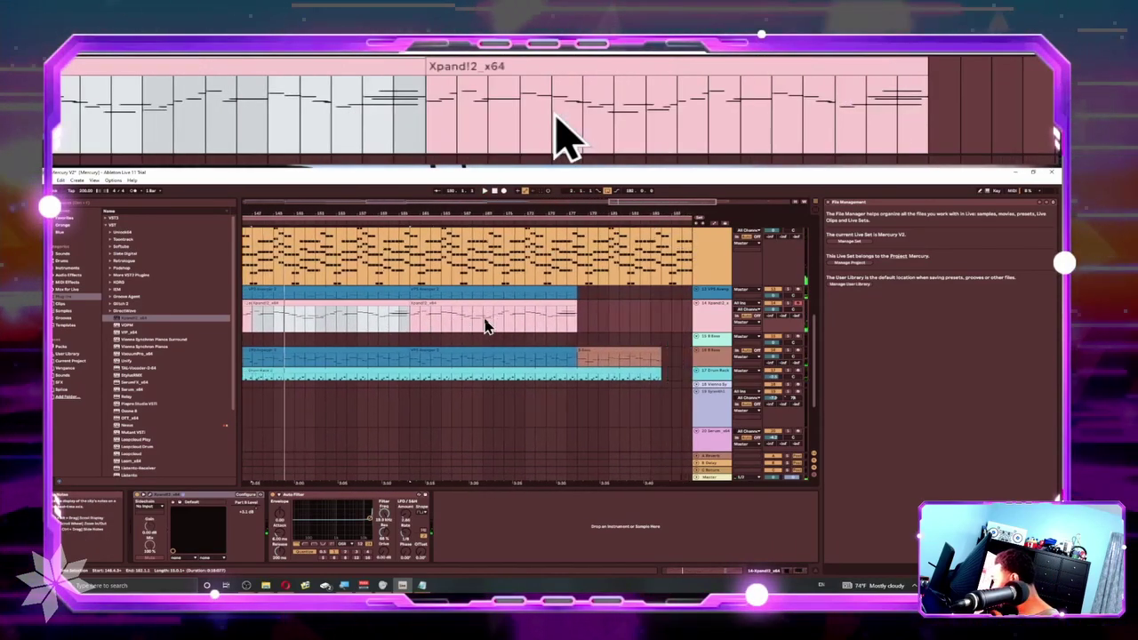
scroll(480, 320, "left", 7)
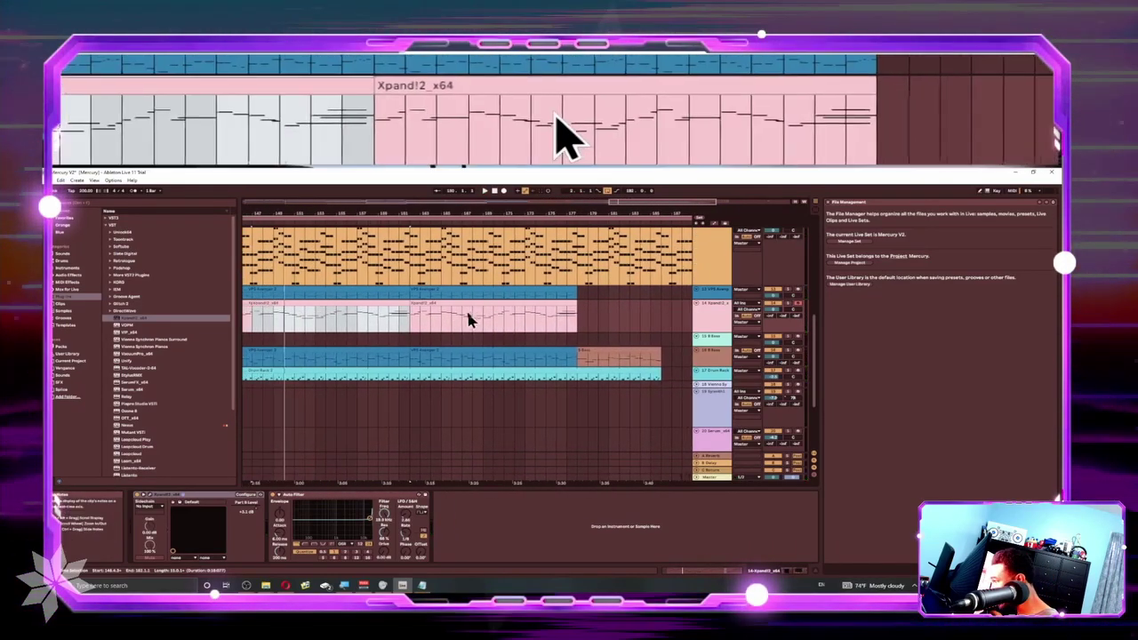
- Play the last Groove Agent 3 clip in the drum group and the Groove Agent clip that follows it
scroll(470, 302, "up", 6)
scroll(453, 267, "up", 4)
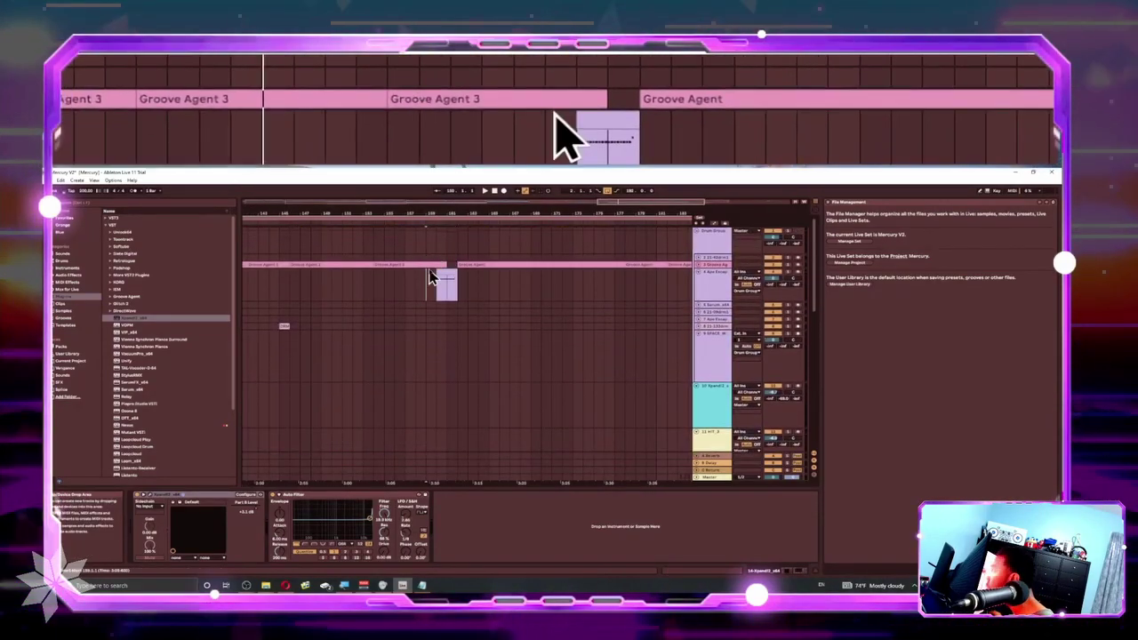
left_click(426, 271)
left_click(422, 263)
key("space")
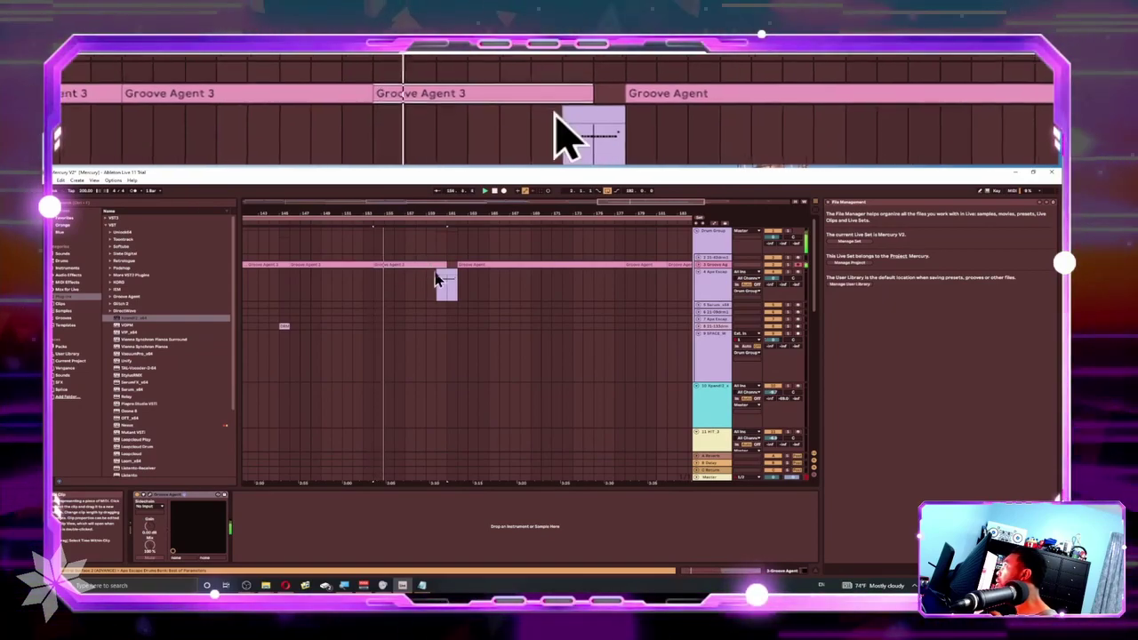
left_click(467, 265)
key("space")
key("space")
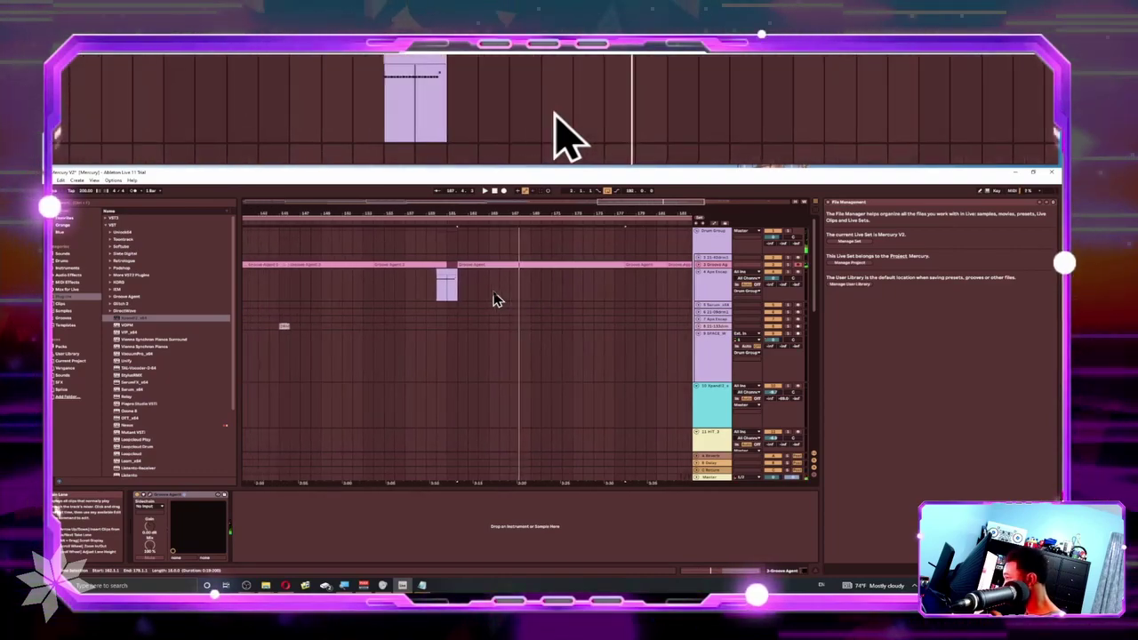
- Play the last Xpand!2_x64 clip on the orange track, above the VPS Avenger part
scroll(495, 300, "down", 3)
scroll(495, 300, "down", 5)
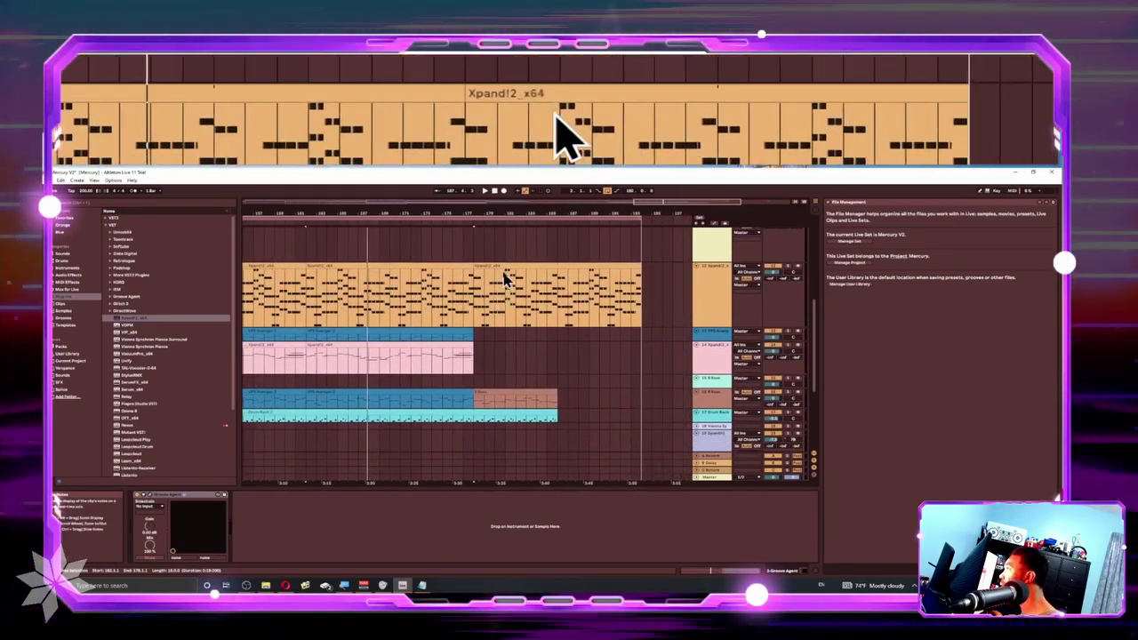
left_click(498, 266)
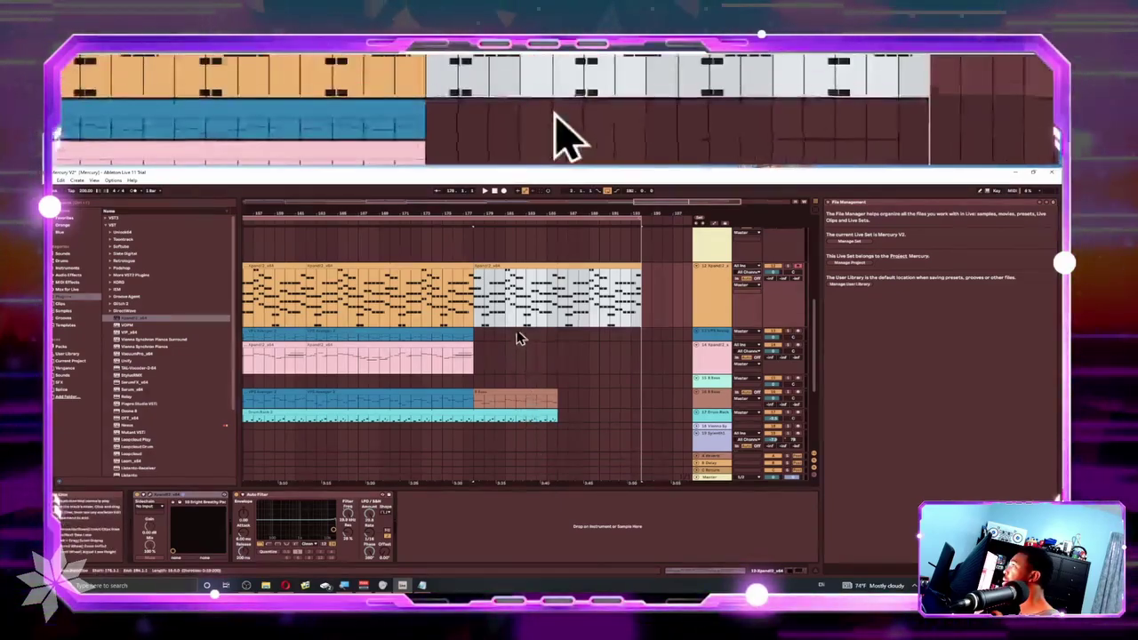
key("space")
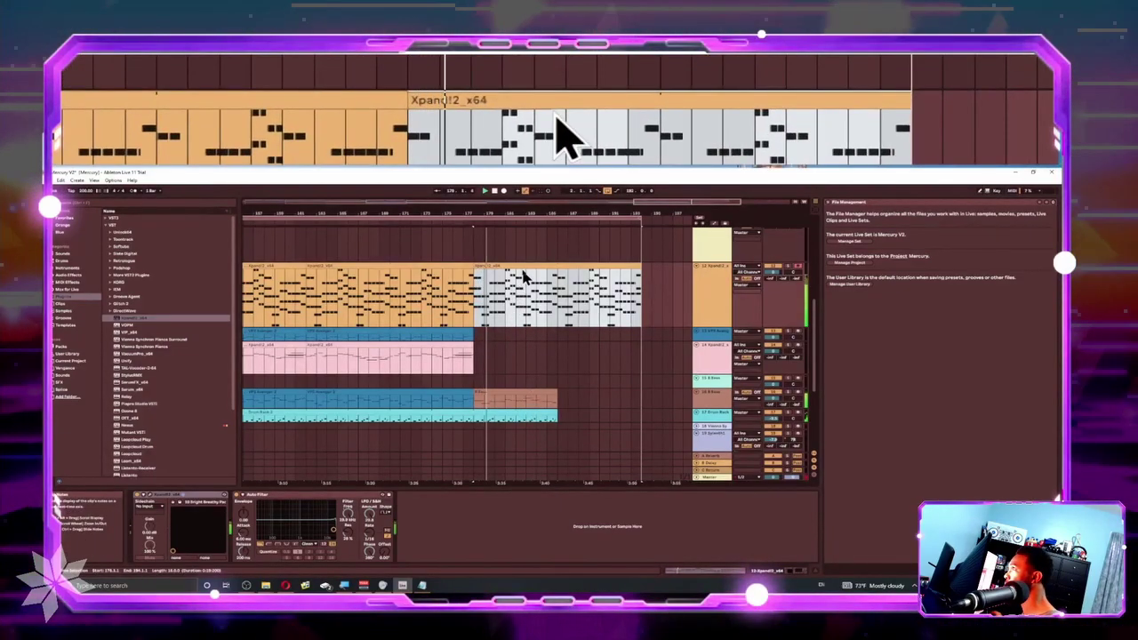
- Replay the ending section and select the first of the short Groove Agent clips in the drum group
scroll(497, 274, "up", 5)
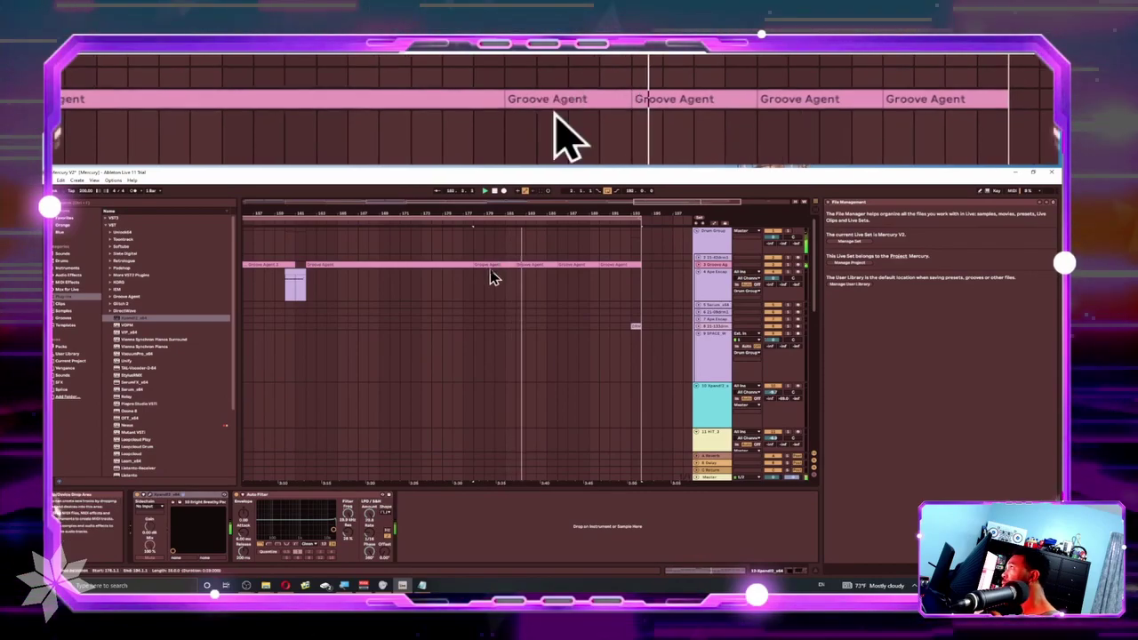
key("space")
key("space")
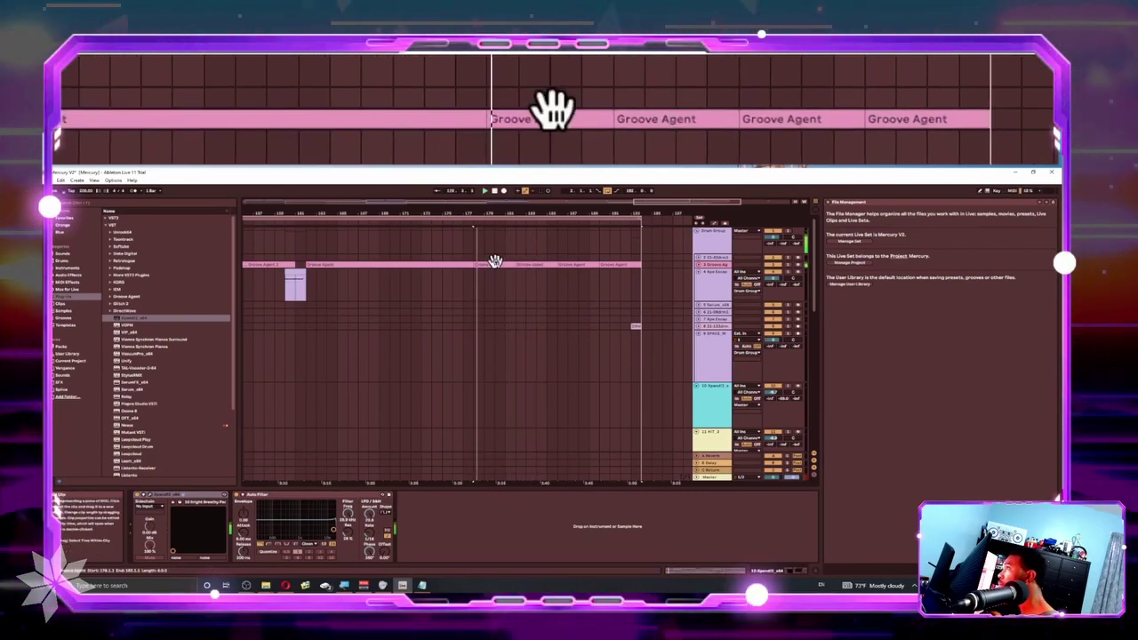
left_click(484, 262)
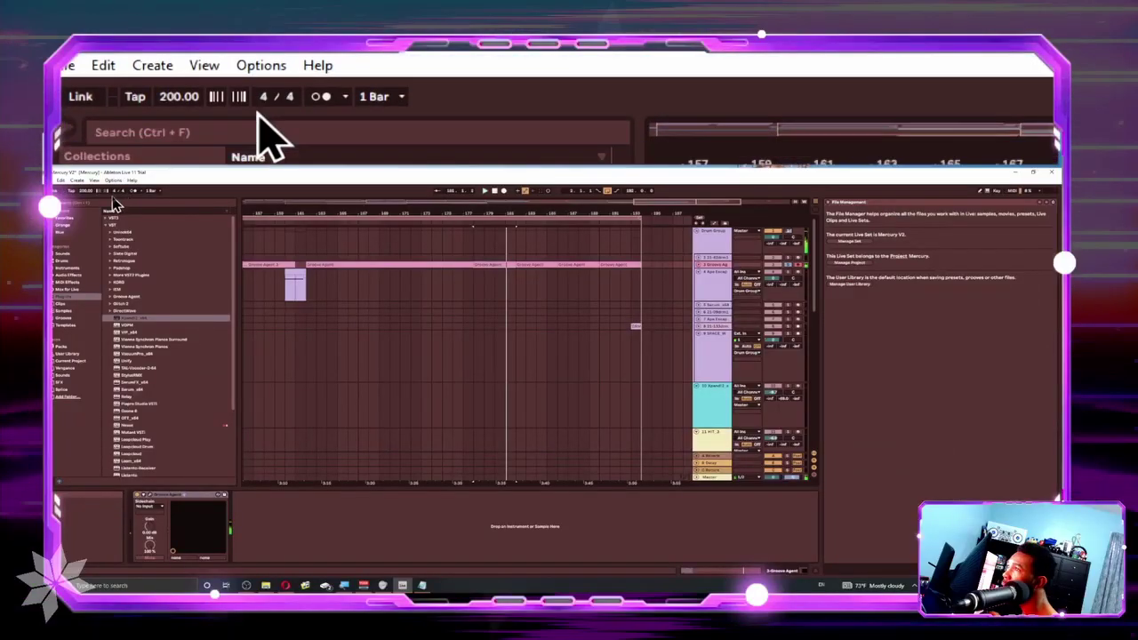
- Set the song tempo to 240 BPM
left_click(86, 193)
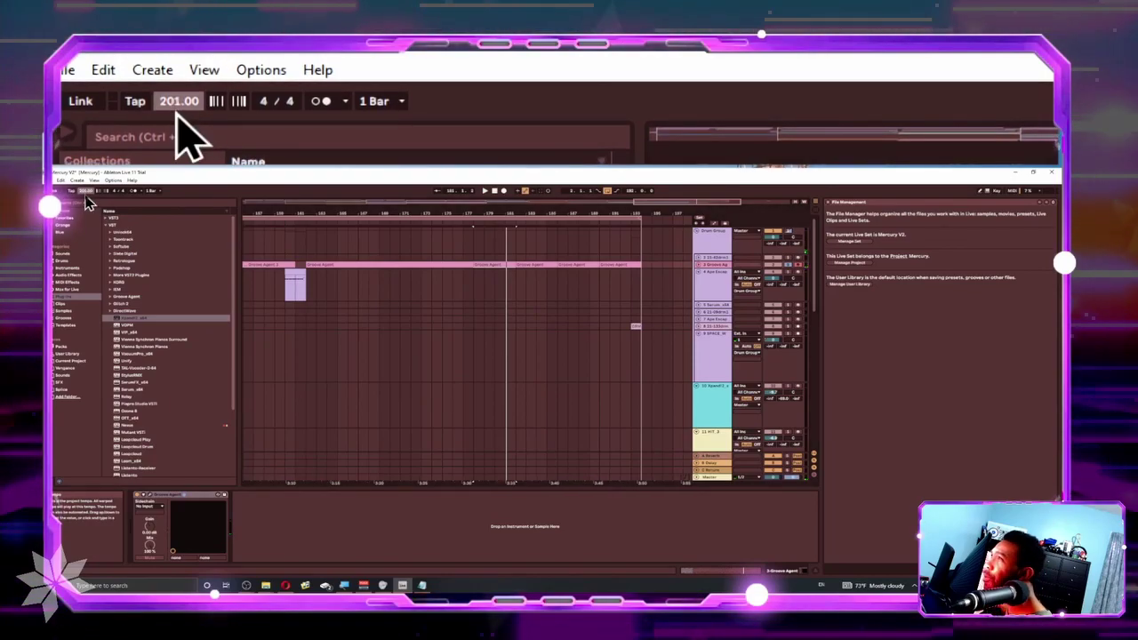
type("1")
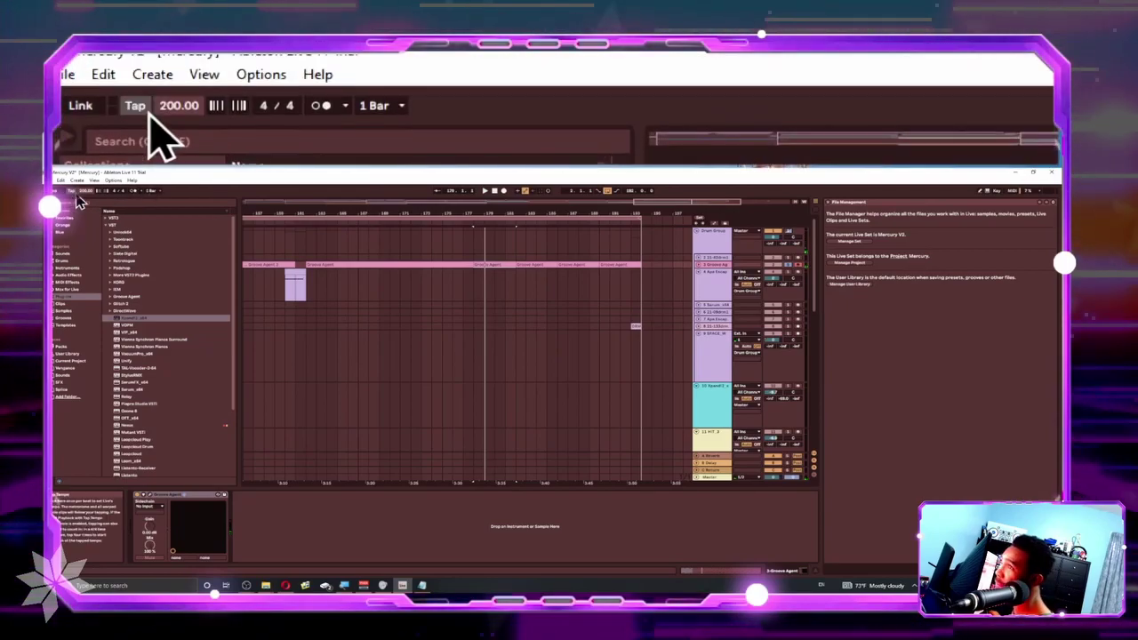
scroll(81, 200, "up", 1)
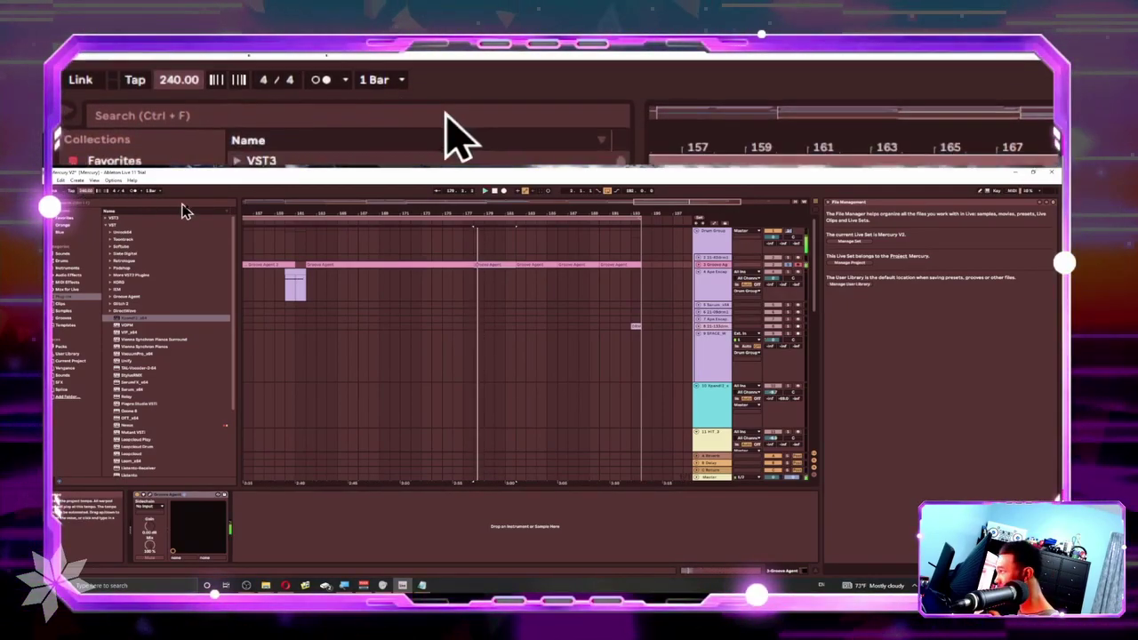
- Play the drum group from the start of the long Groove Agent clip at the new tempo
left_click(310, 249)
key("space")
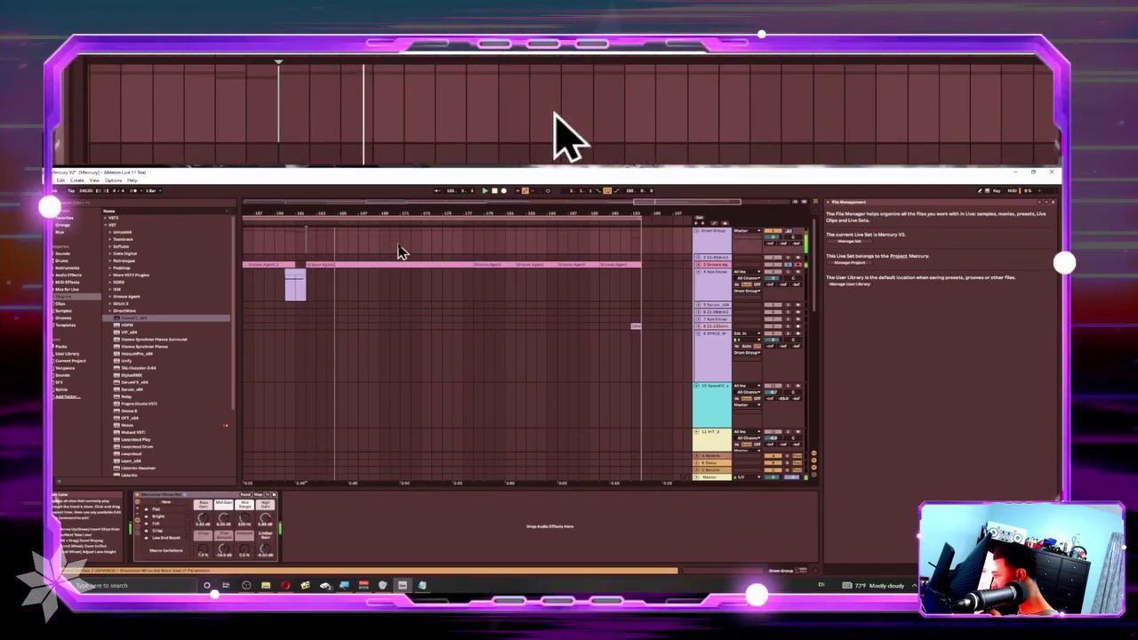
key("space")
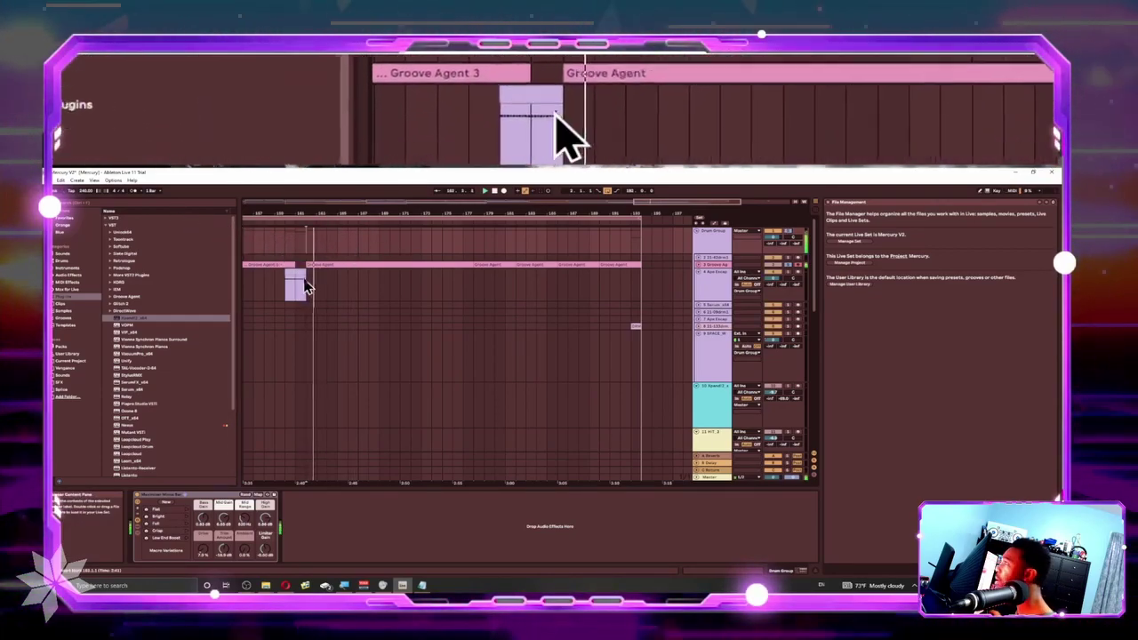
- Select the DRMS_break3 audio clip at the end of the drum group for playback
left_click(355, 263)
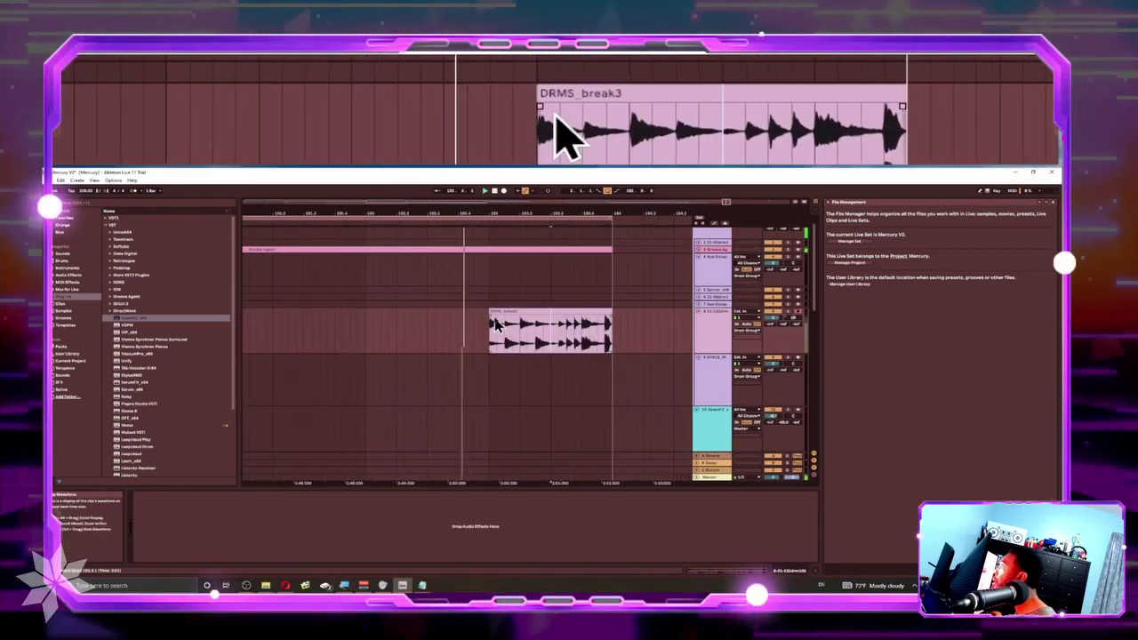
left_click(506, 311)
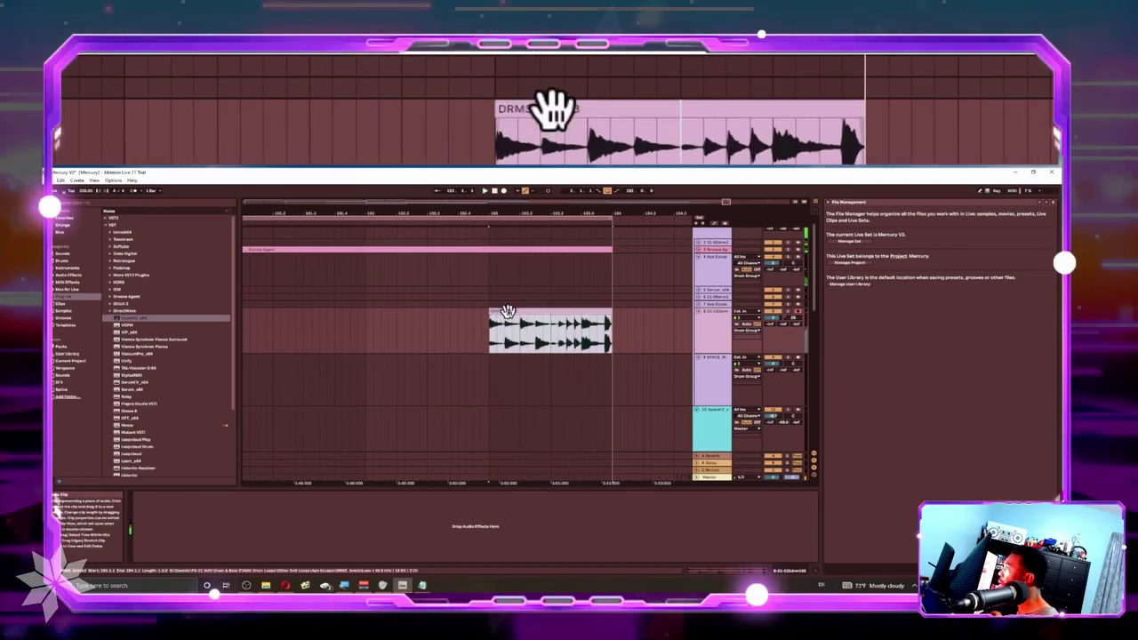